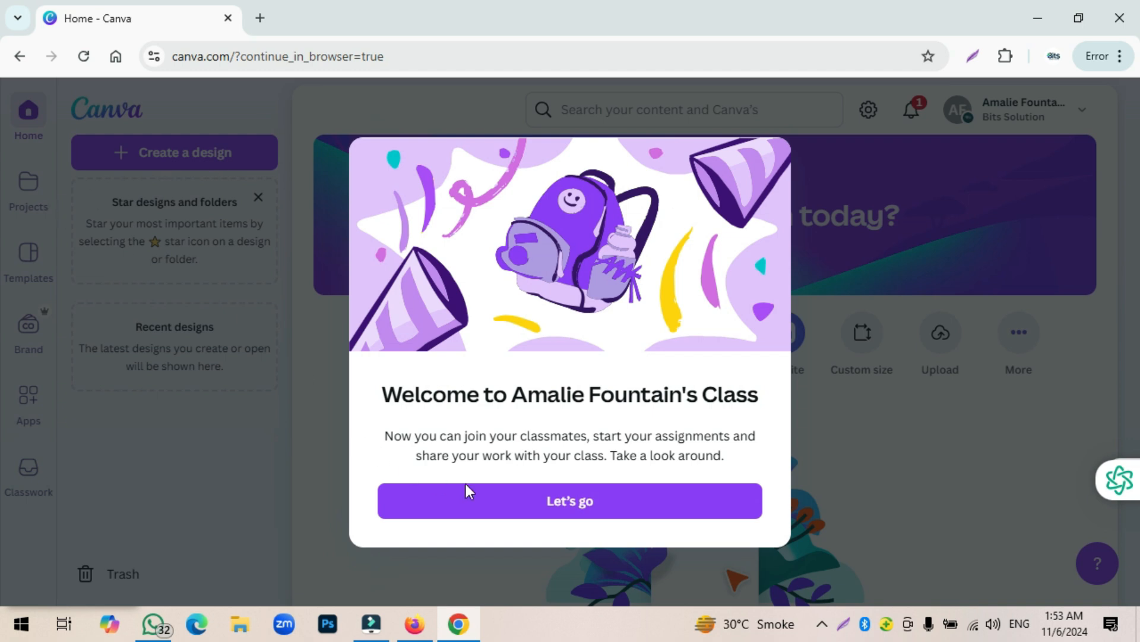
Step: Dismiss the class welcome message, the starred designs hint and the class work tip on the home page
left_click(585, 509)
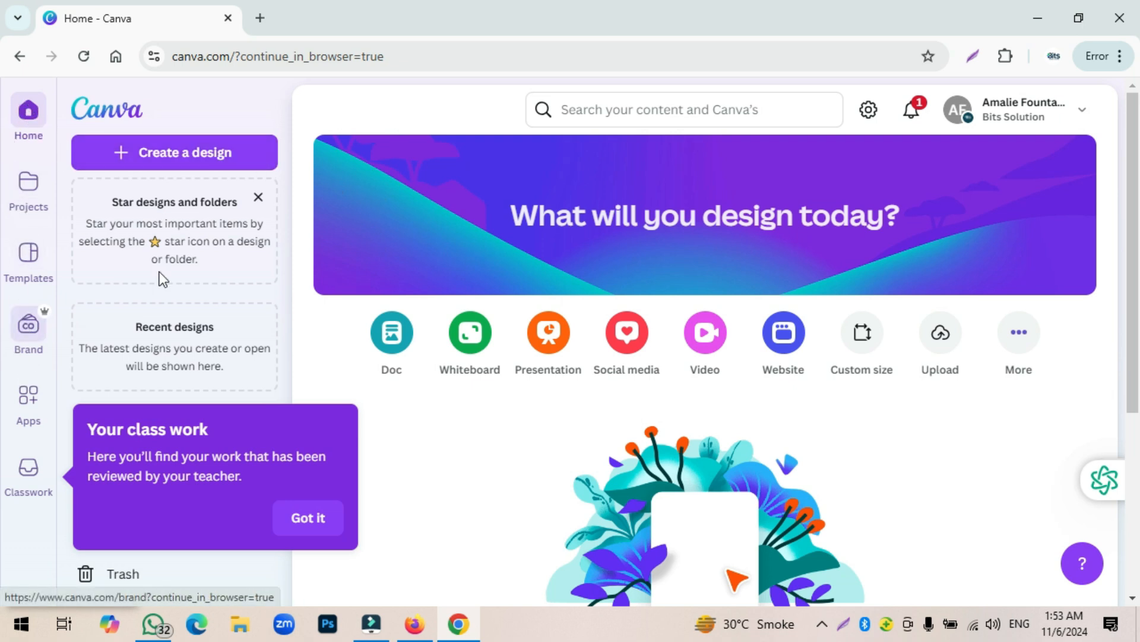
left_click(258, 197)
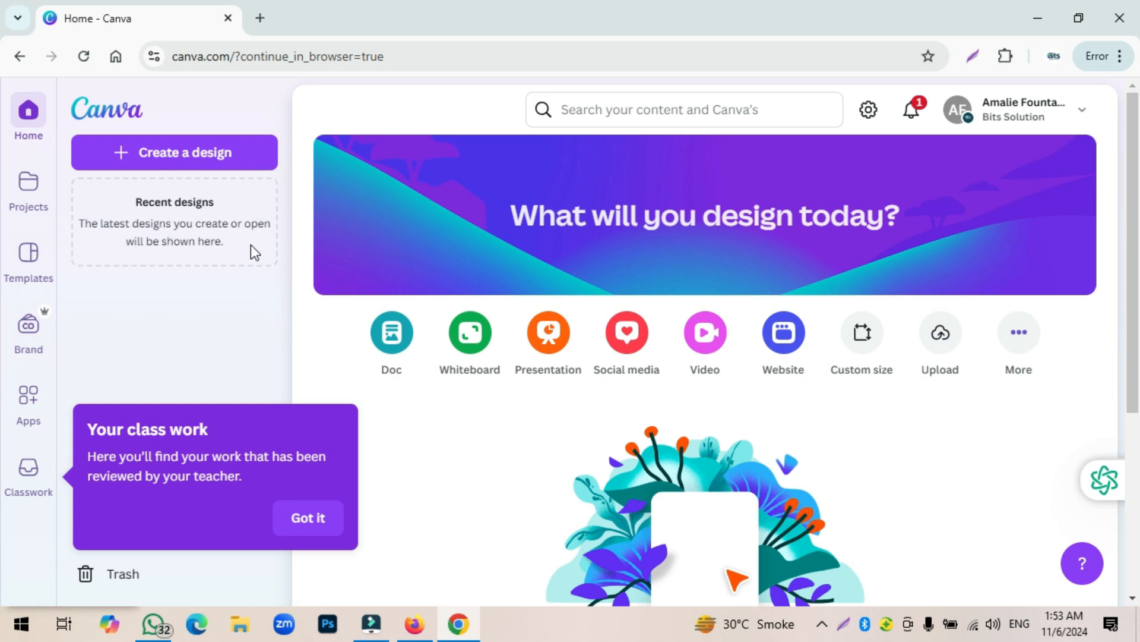
left_click(308, 518)
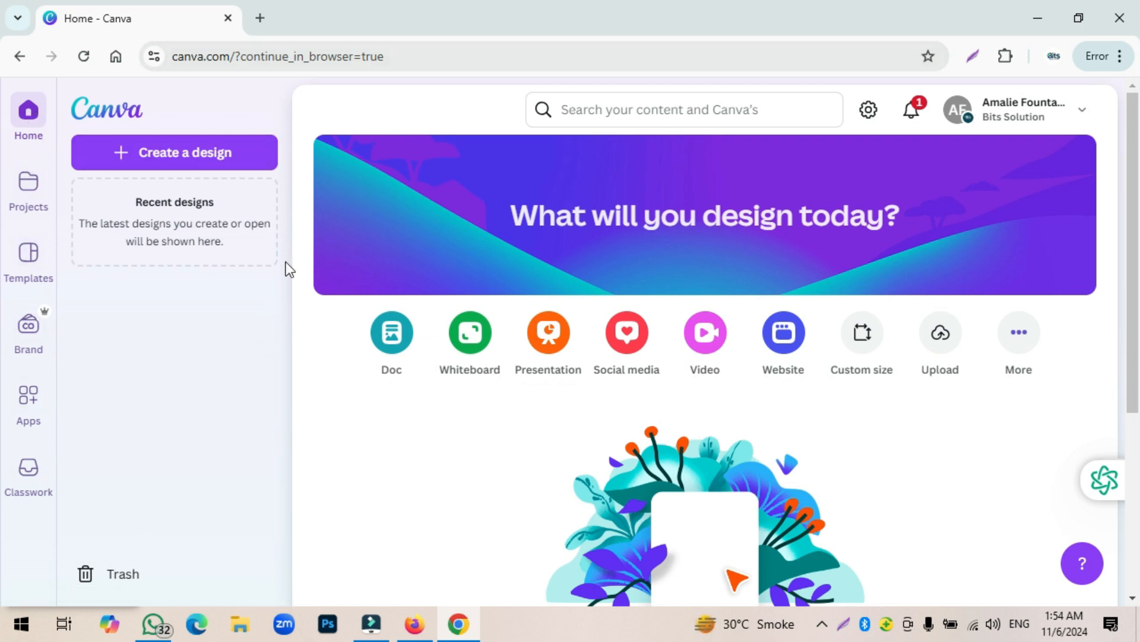
Step: Search the templates and content for LOGO
left_click(740, 106)
type("LOGO")
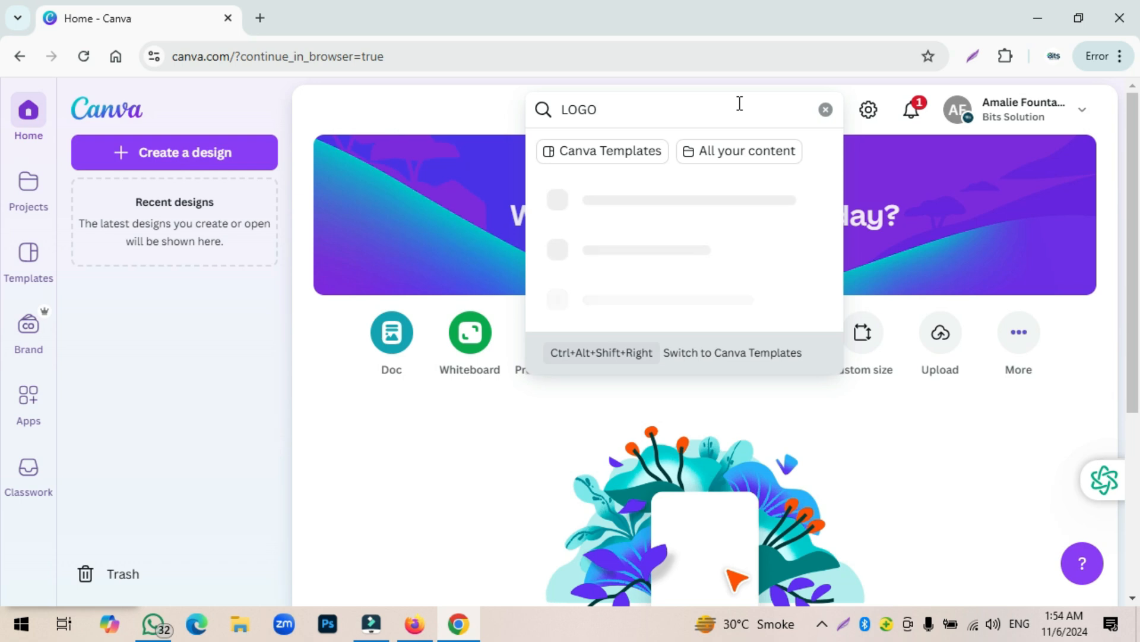
key("Return")
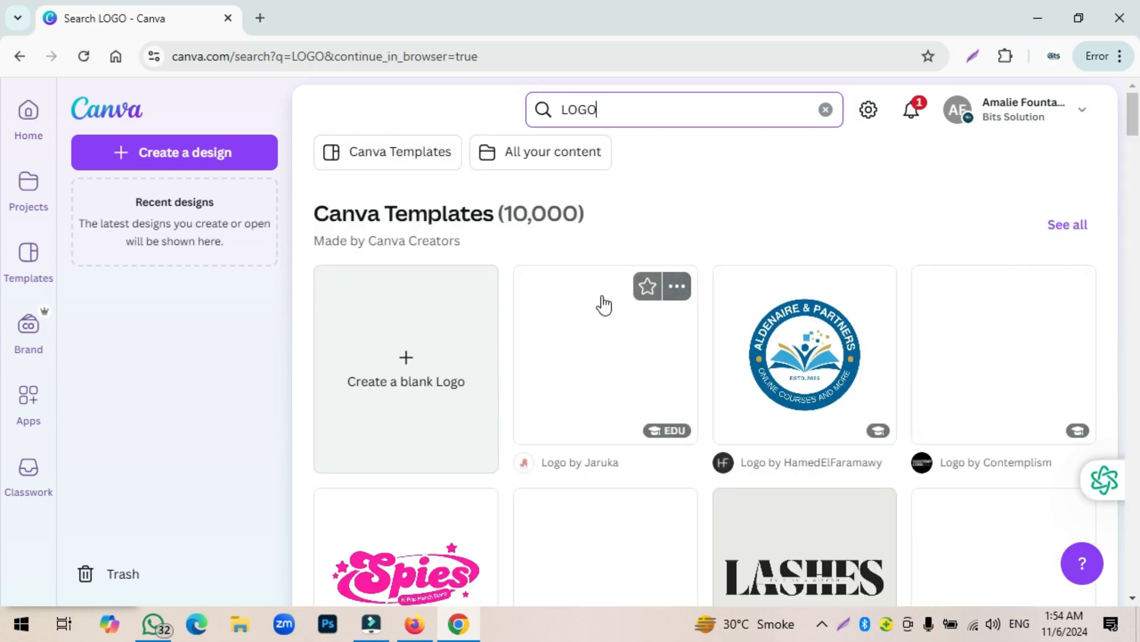
Step: Replace the search term with TRAVEL AGENCY and run the search
left_click_drag(600, 110, 518, 113)
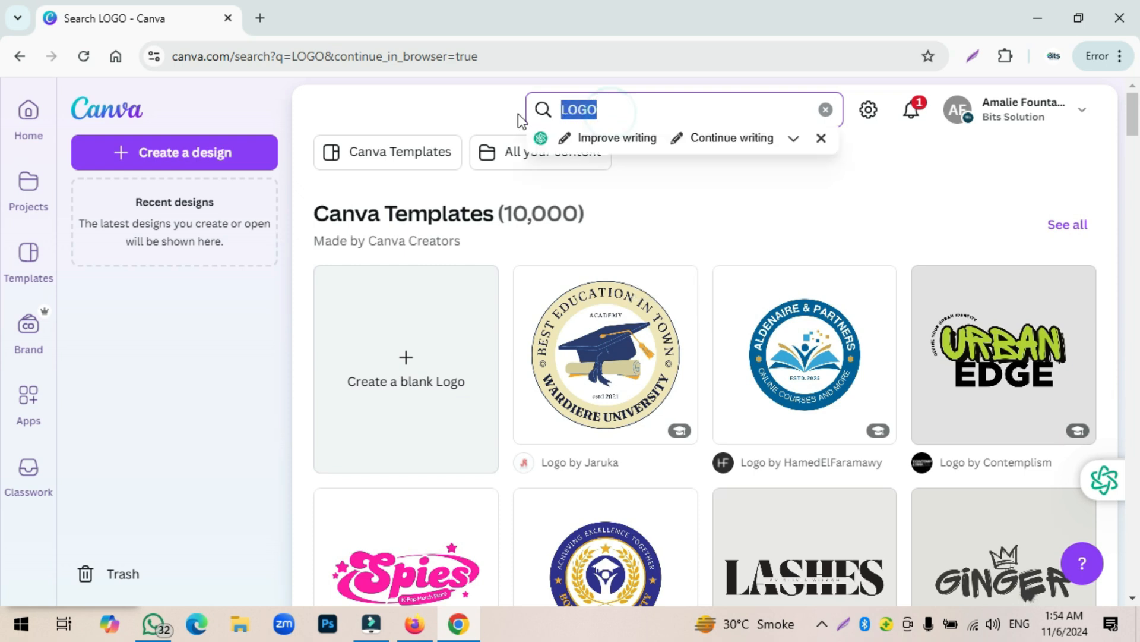
key("BackSpace")
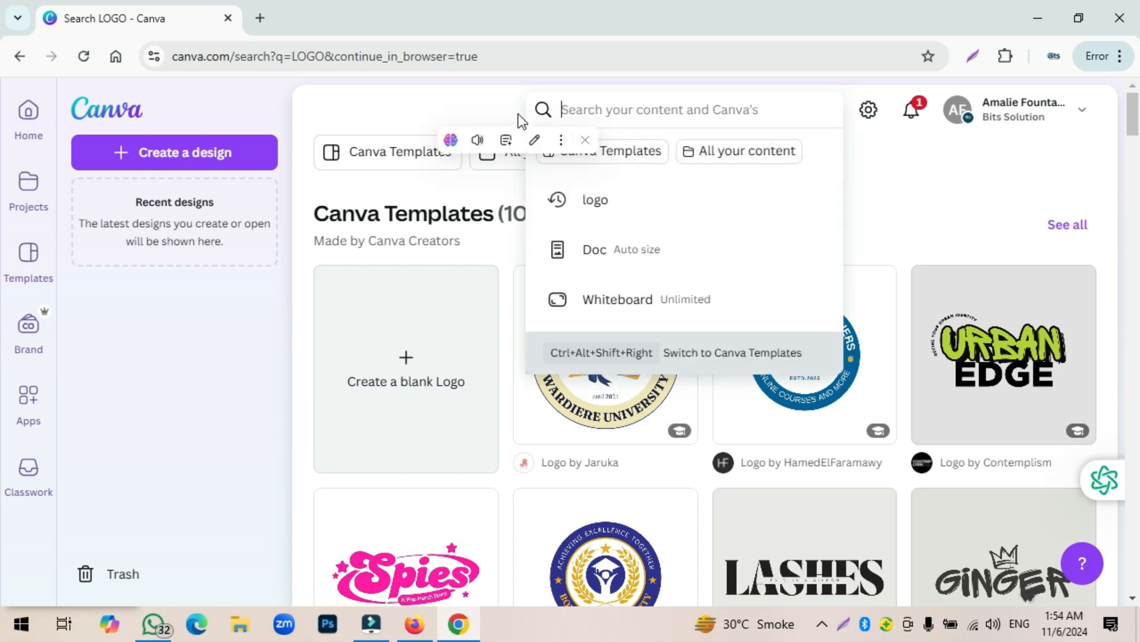
type("TRAVEK")
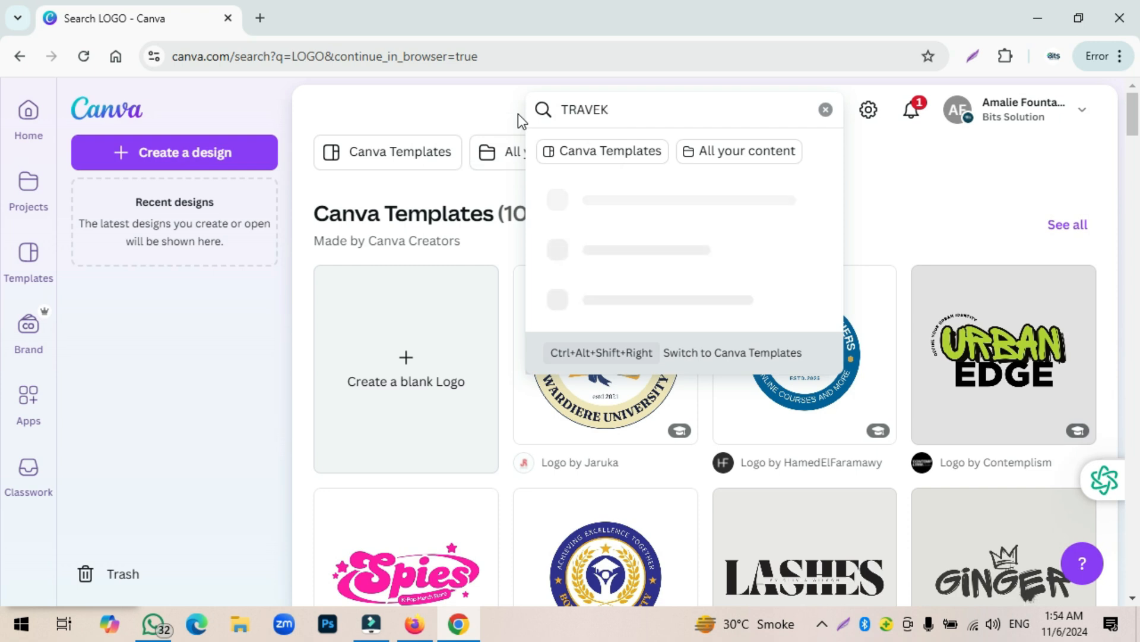
key("BackSpace")
type("L ")
type("AGEC")
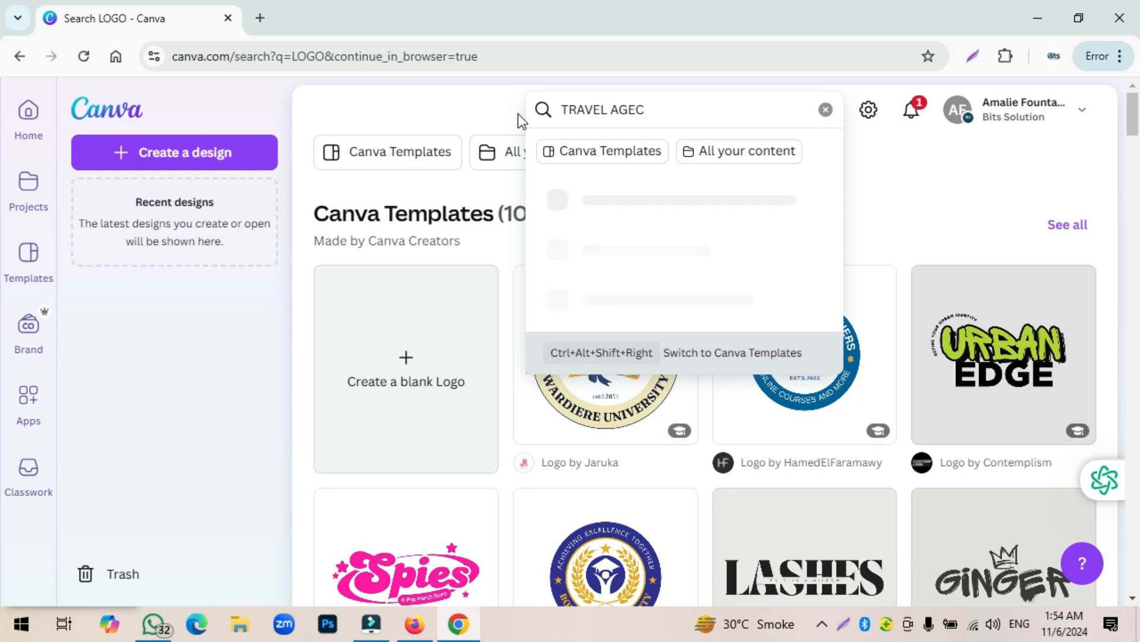
key("BackSpace")
type("NCY")
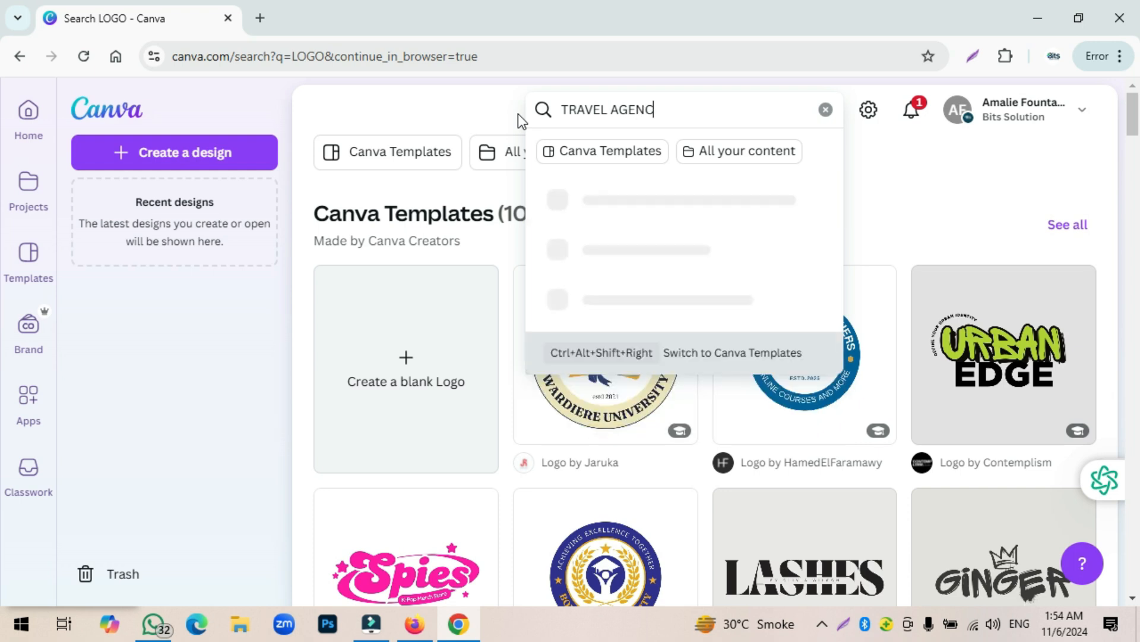
key("Return")
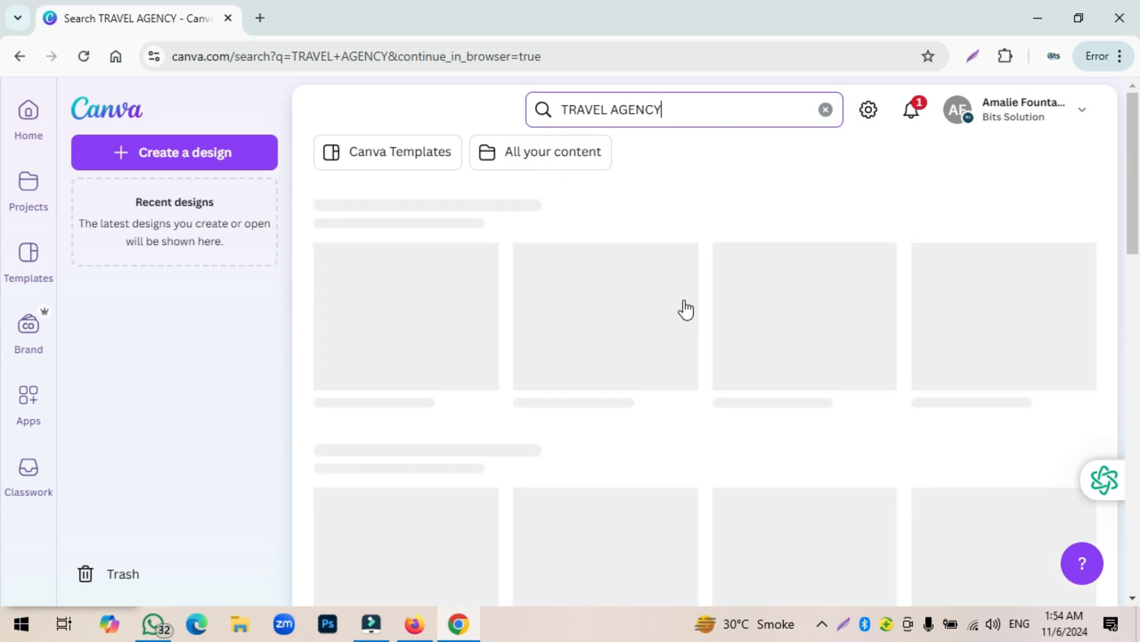
Step: Look through the travel agency template results and check the suggestions offered for an empty search
scroll(886, 364, "down", 5)
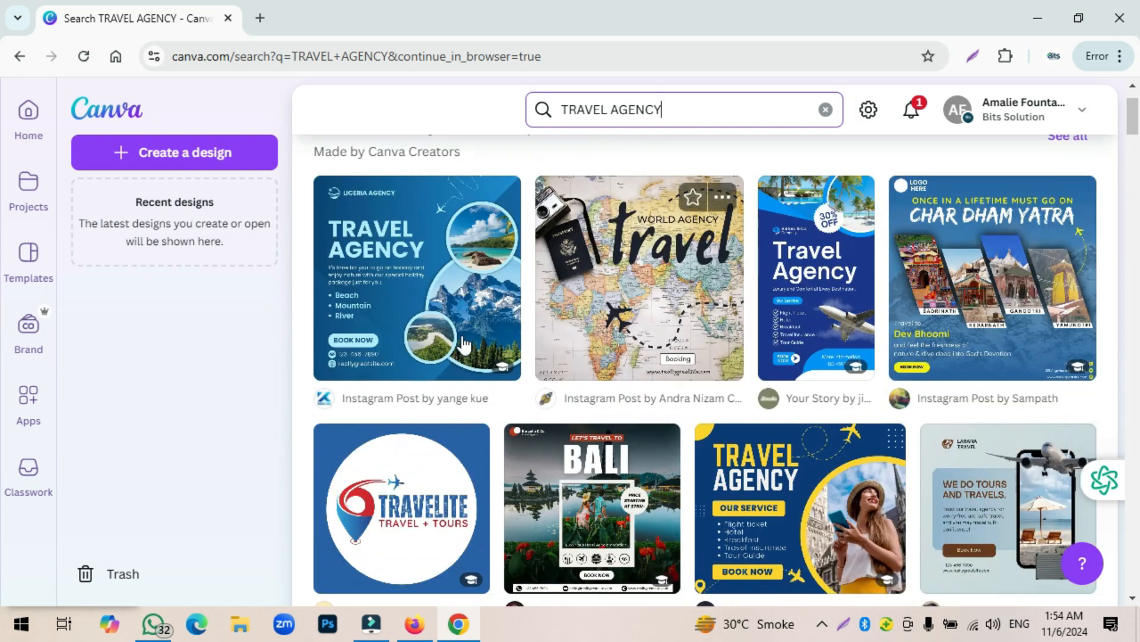
scroll(739, 467, "down", 10)
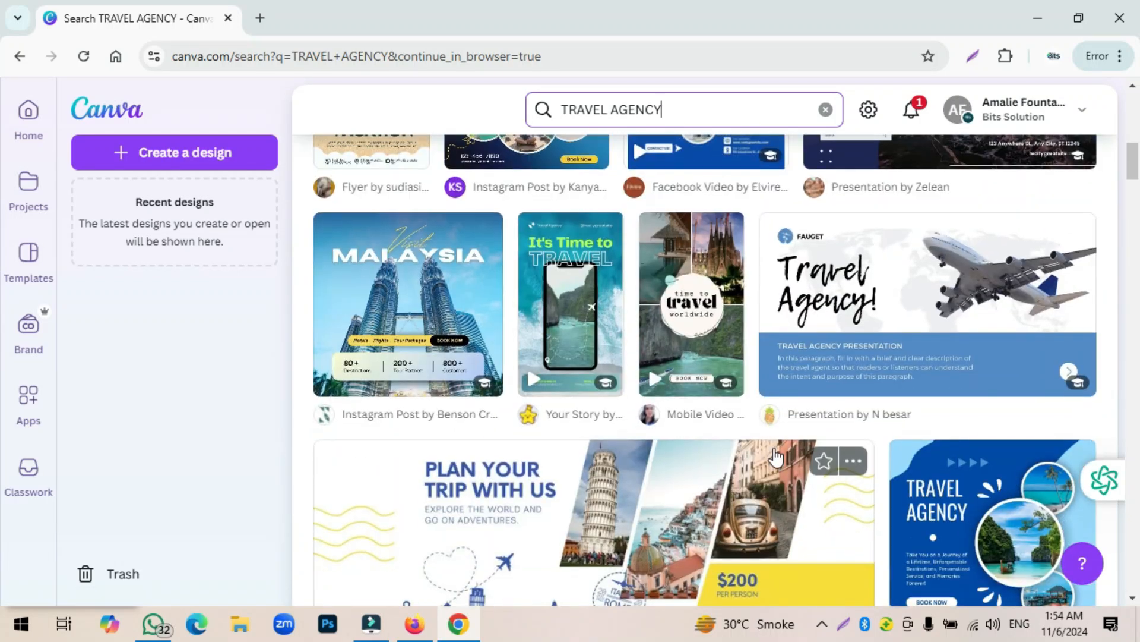
scroll(670, 152, "up", 5)
scroll(670, 152, "up", 3)
left_click_drag(683, 113, 557, 113)
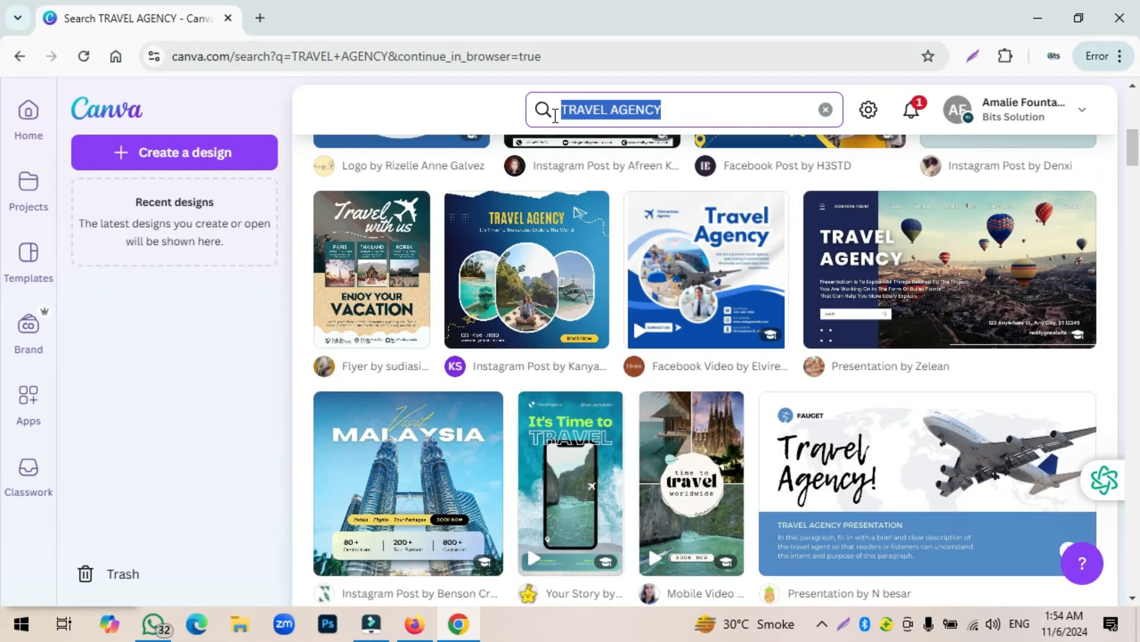
key("BackSpace")
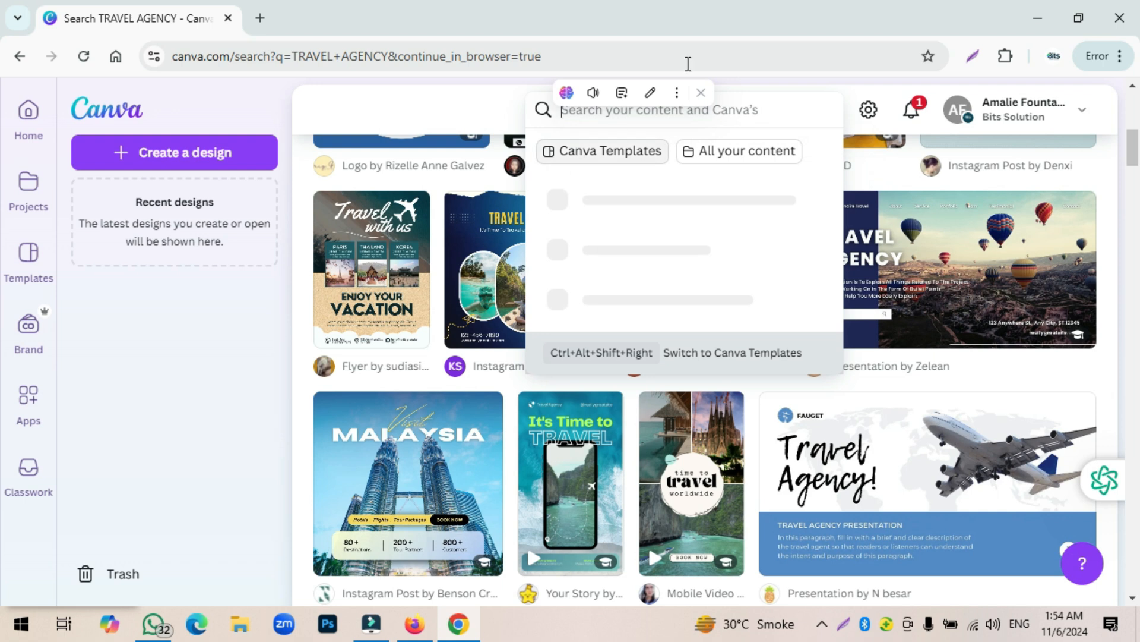
scroll(416, 332, "up", 1)
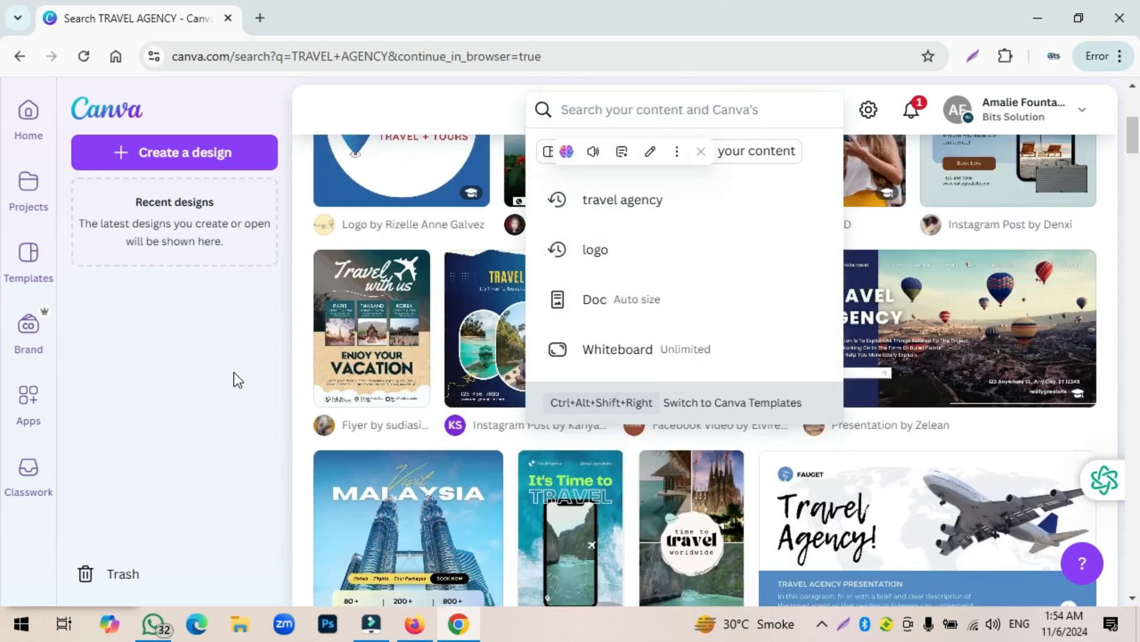
left_click(234, 371)
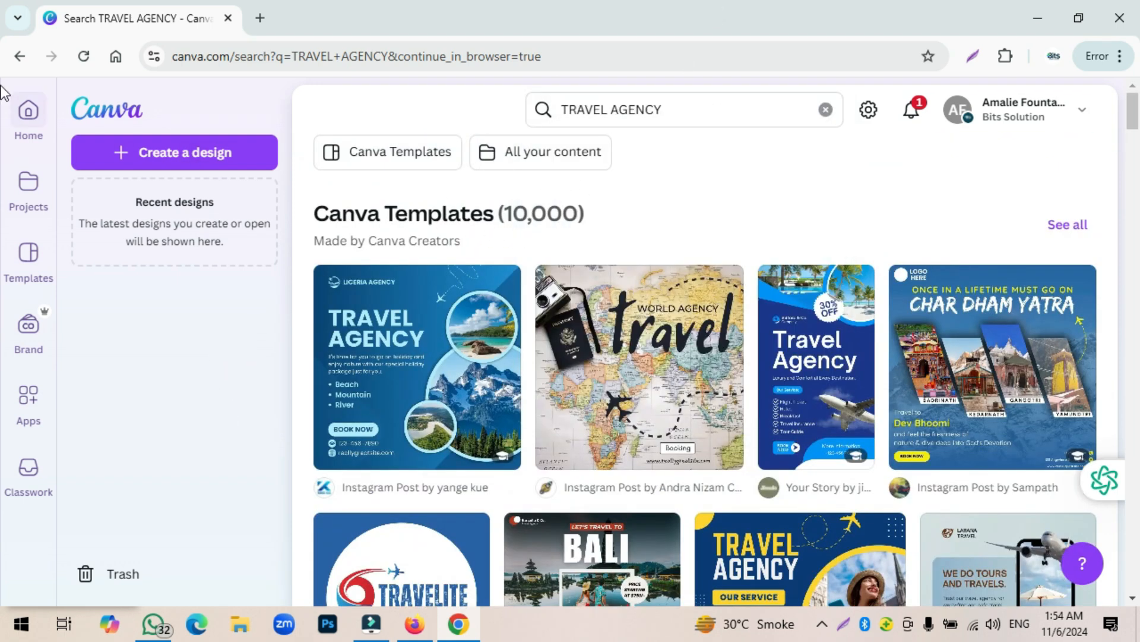
Step: View the account's list of teams and the notifications, closing each one again
left_click(1080, 115)
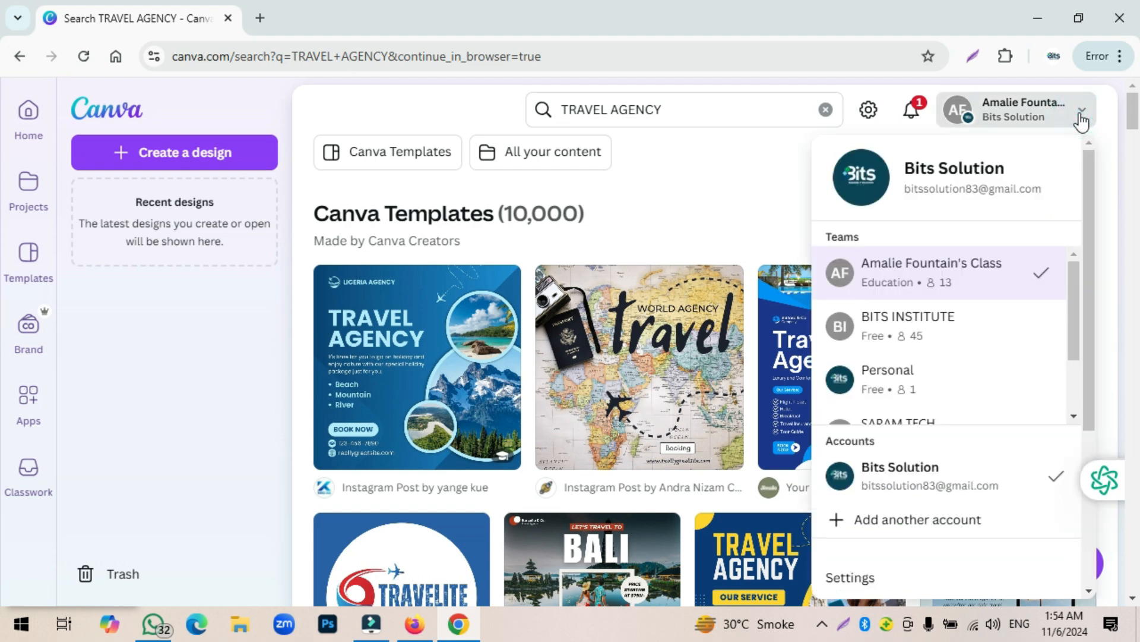
left_click(756, 204)
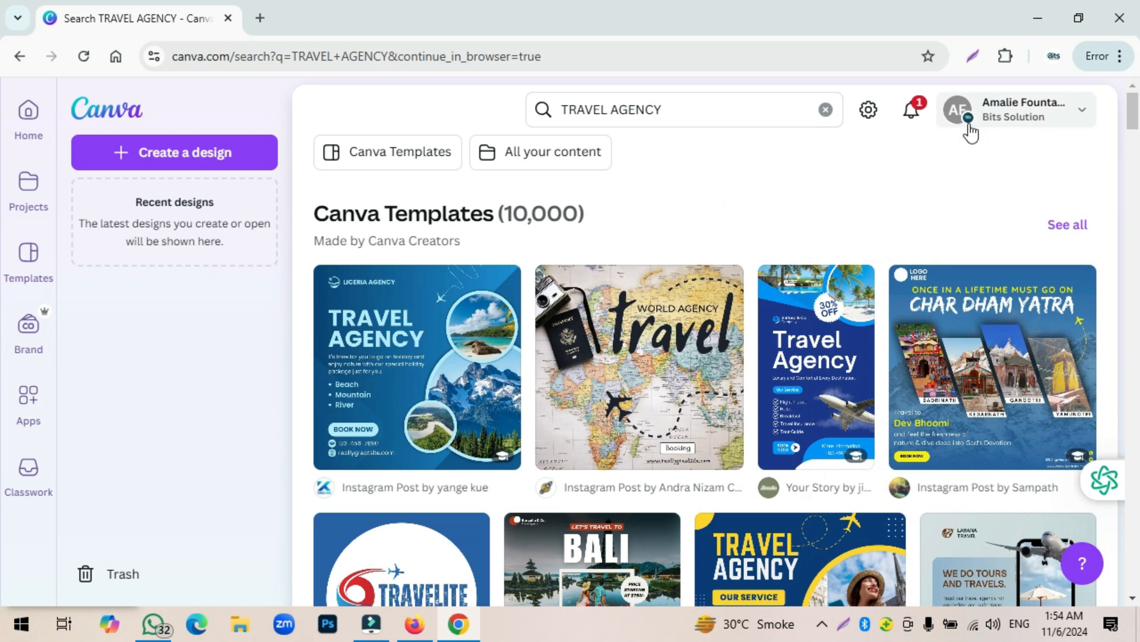
left_click(912, 110)
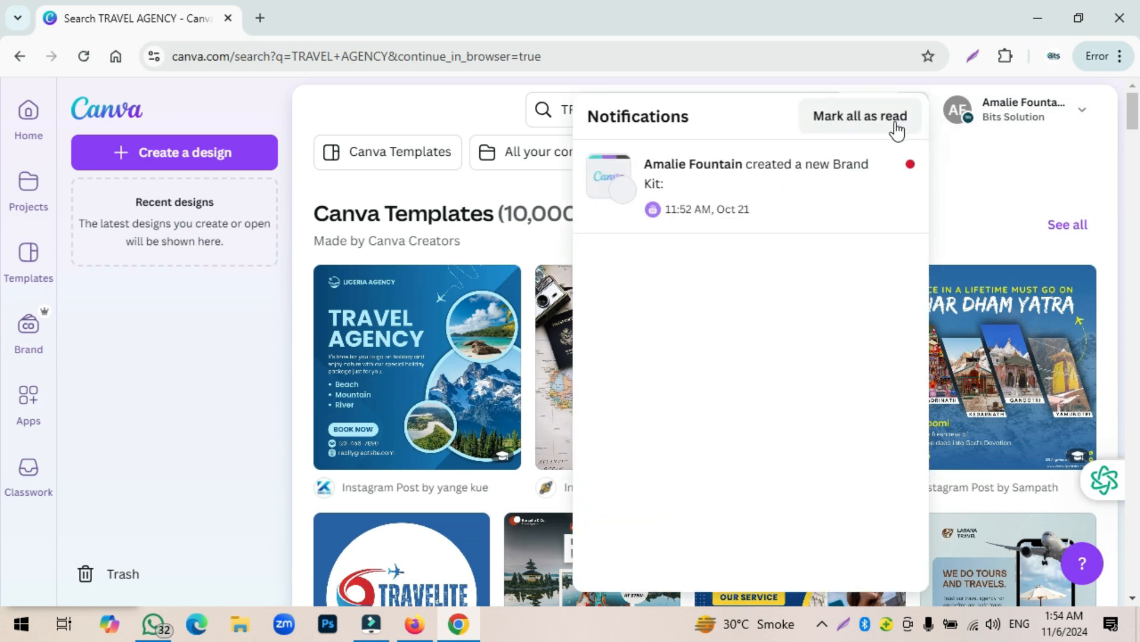
left_click(975, 190)
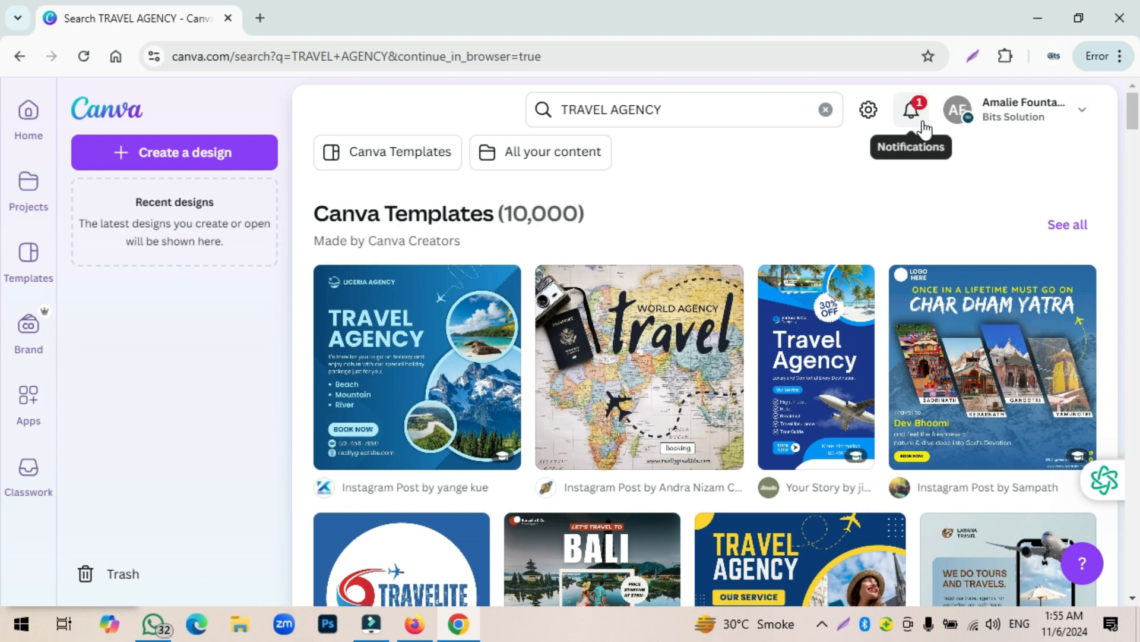
Step: View the account settings page, return to the travel agency results and empty the search field
left_click(869, 112)
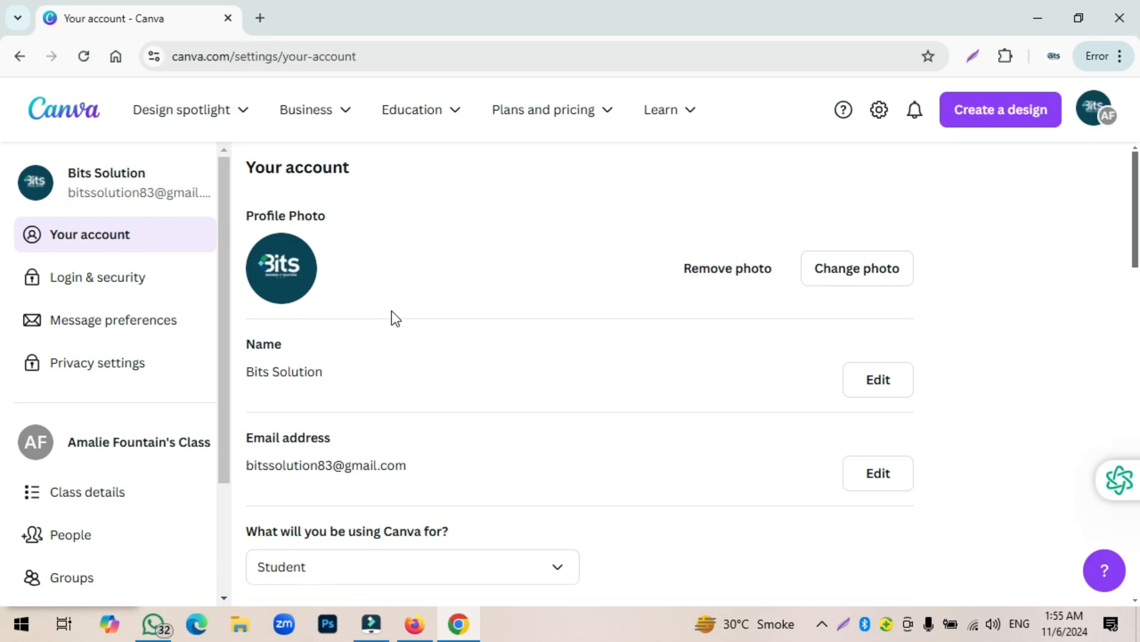
left_click(20, 56)
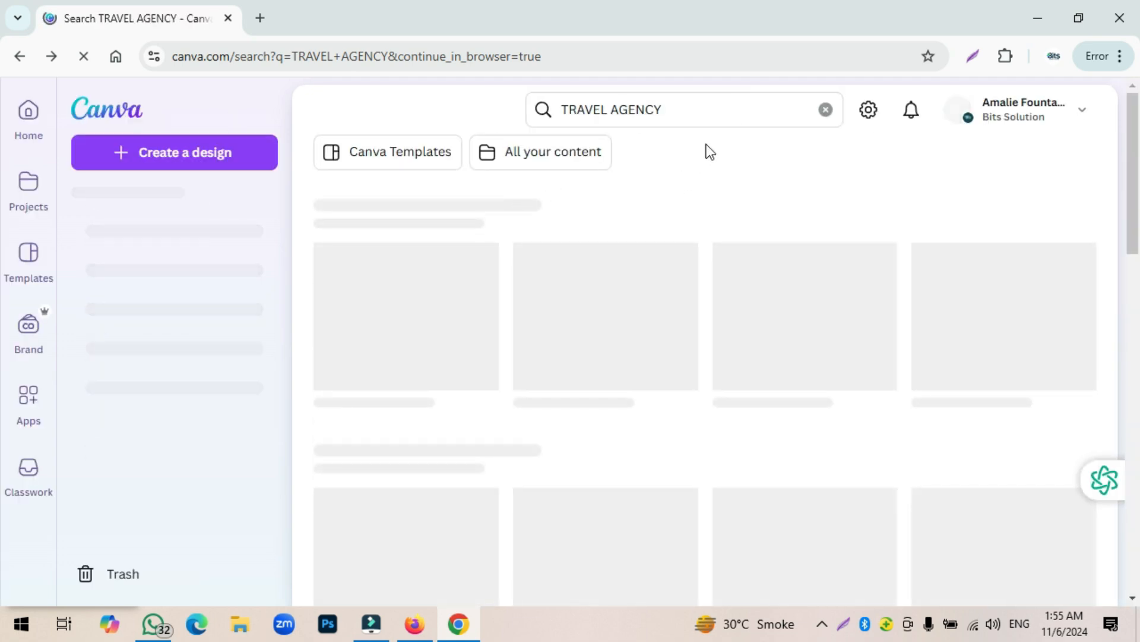
left_click(825, 112)
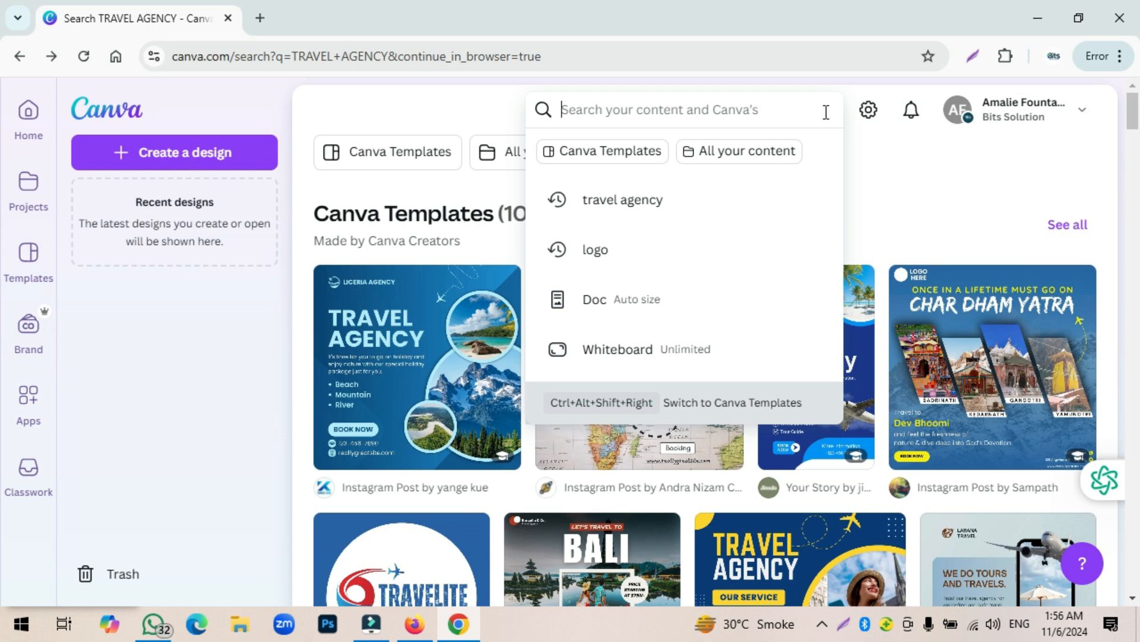
Step: Create a new blank design with a custom size of 1080 × 1080 px
left_click(205, 158)
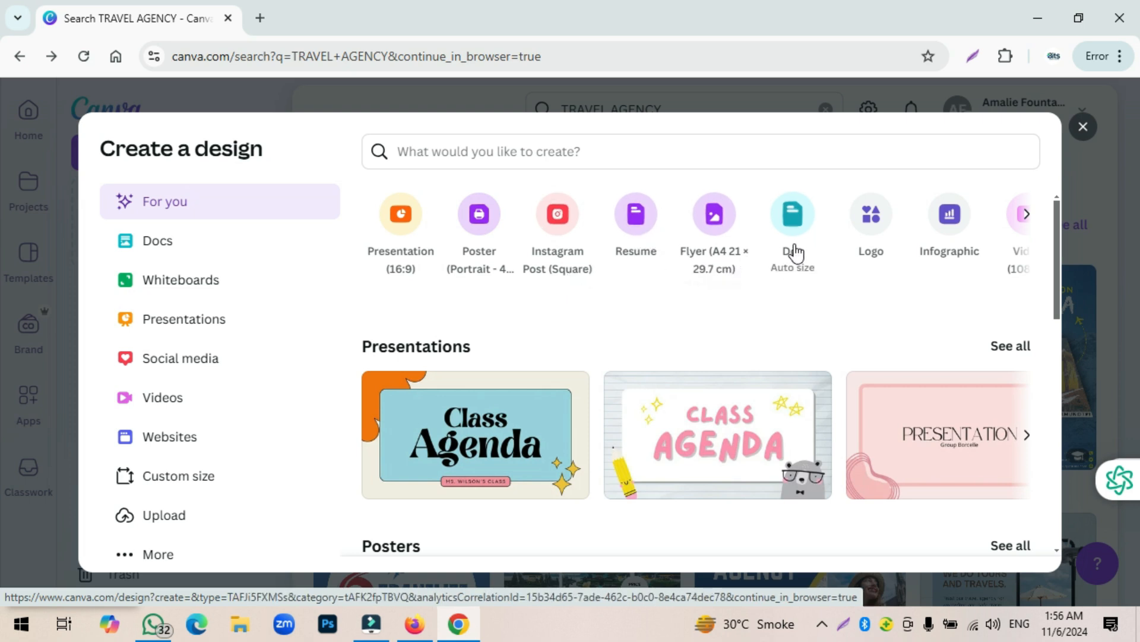
left_click(1026, 217)
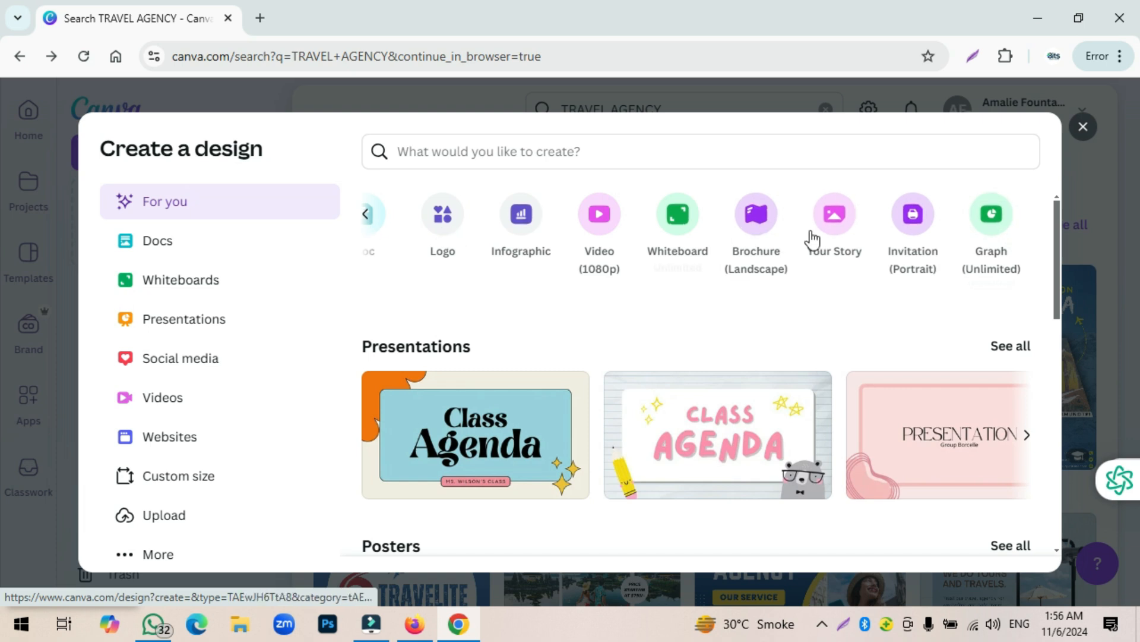
left_click(365, 217)
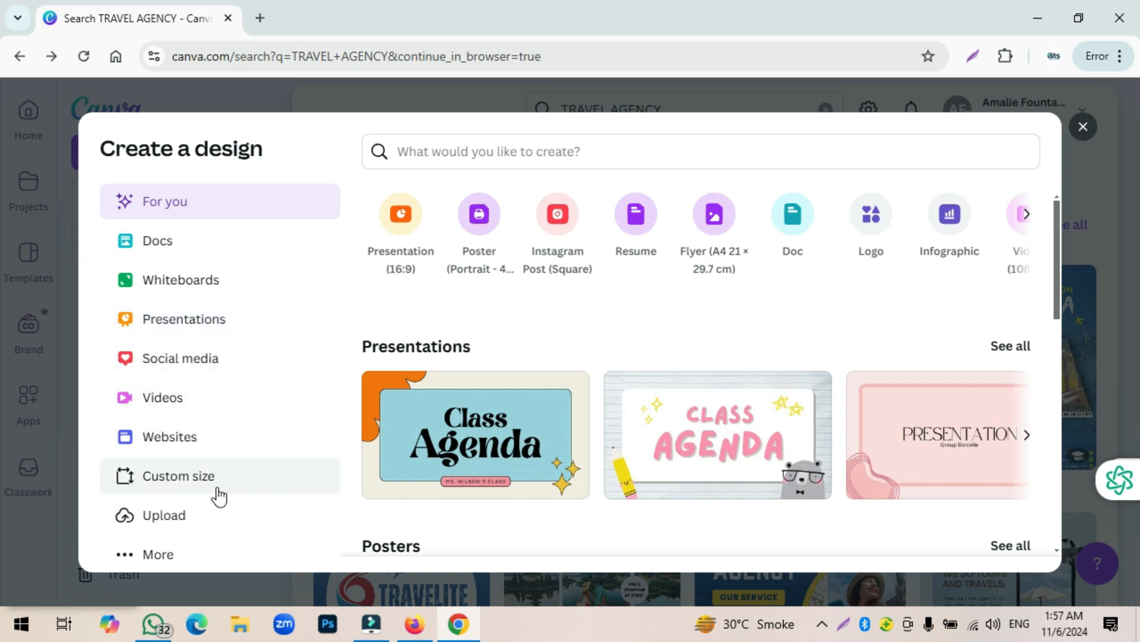
left_click(168, 482)
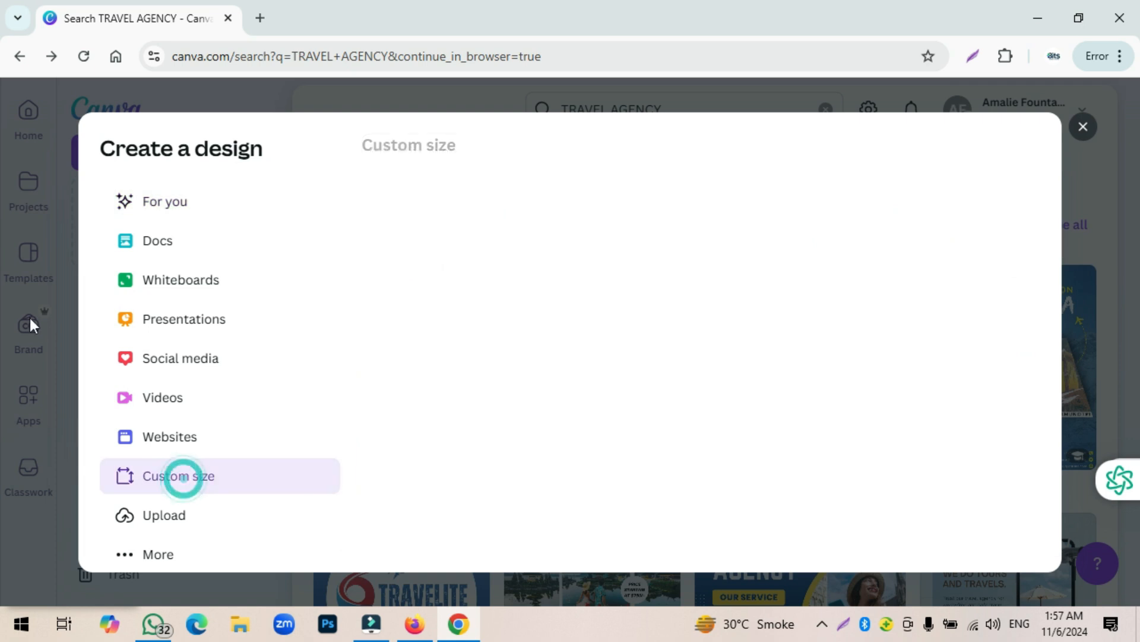
type("1080")
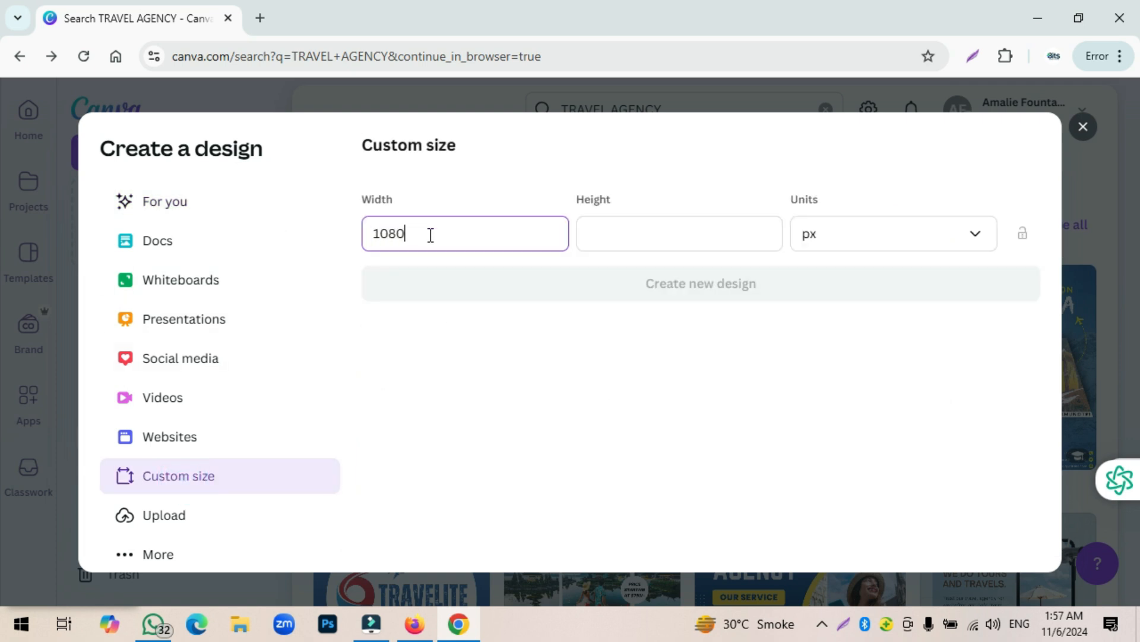
left_click(641, 235)
type("1080")
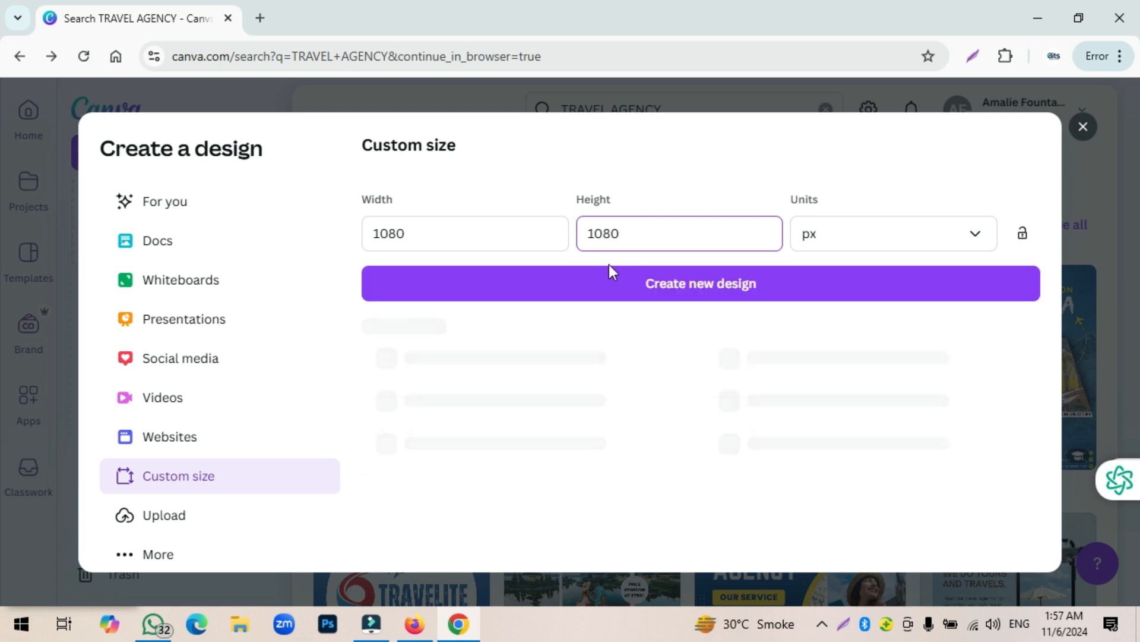
left_click(692, 285)
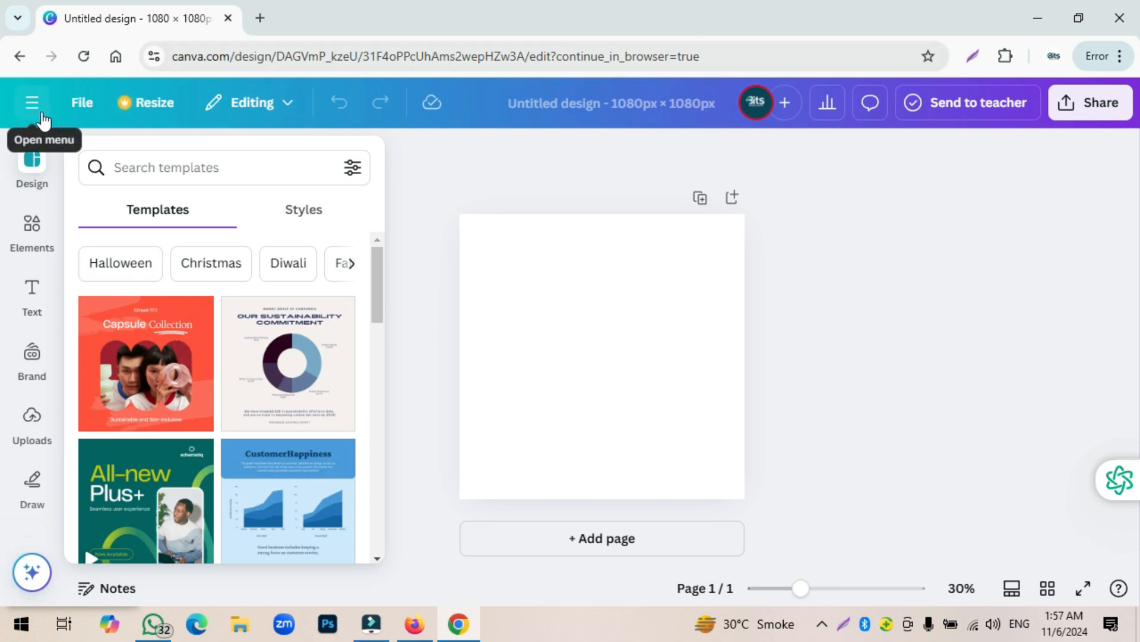
Step: Mark out the editor's header bar with the screen-capture tool and copy the capture
left_click(843, 624)
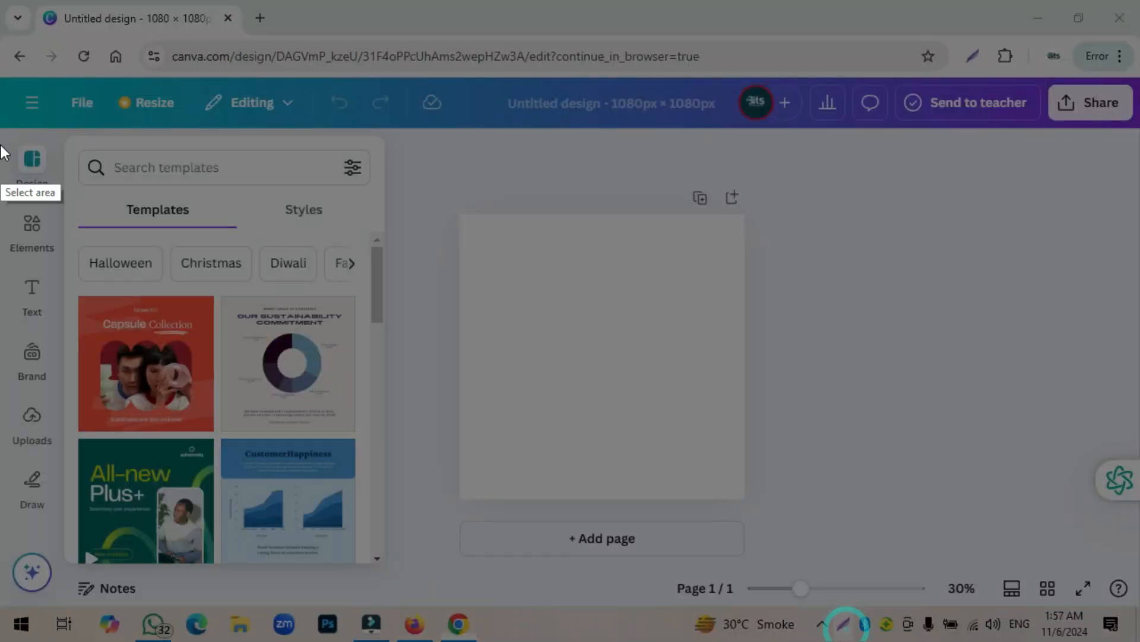
mouse_move(1, 75)
left_mouse_down()
mouse_move(159, 124)
mouse_move(815, 116)
mouse_move(1138, 133)
left_mouse_up()
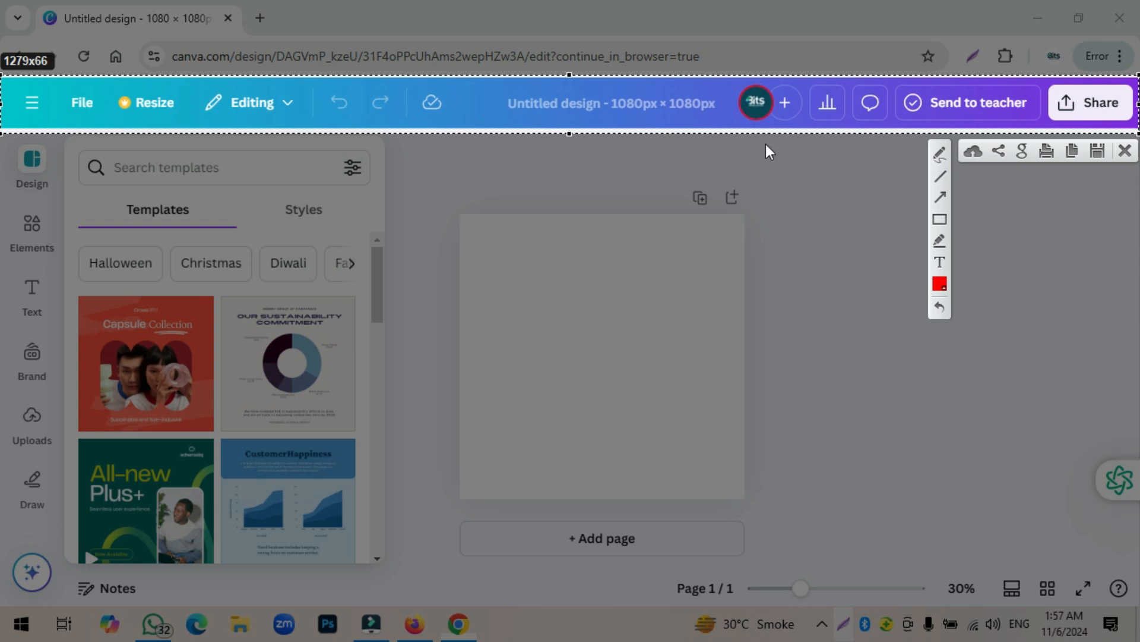
left_click_drag(4, 134, 10, 172)
key("ctrl+c")
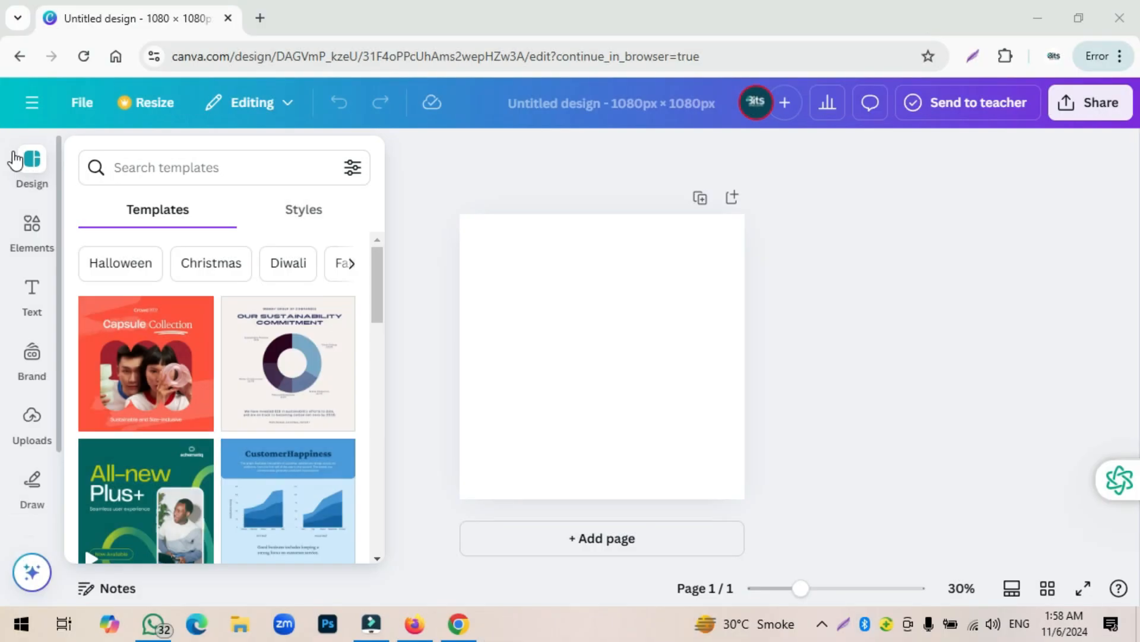
Step: Mark out the editor's side panel with the screen-capture tool and outline the Design entry and its templates area with red rectangles
left_click(844, 624)
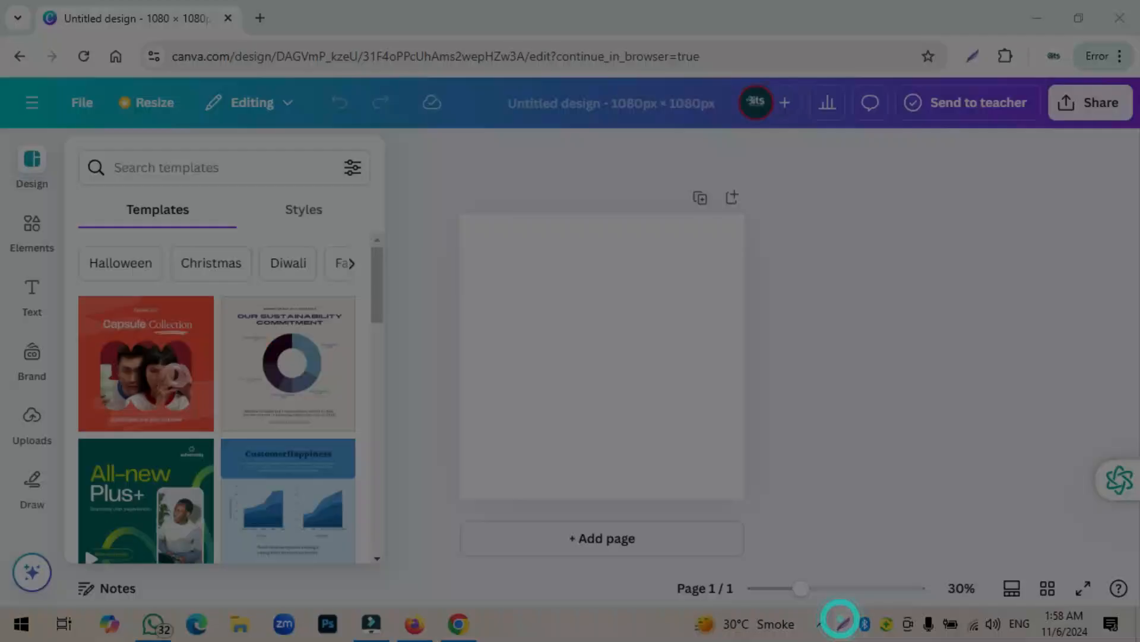
mouse_move(1, 132)
left_mouse_down()
mouse_move(216, 323)
mouse_move(386, 576)
left_mouse_up()
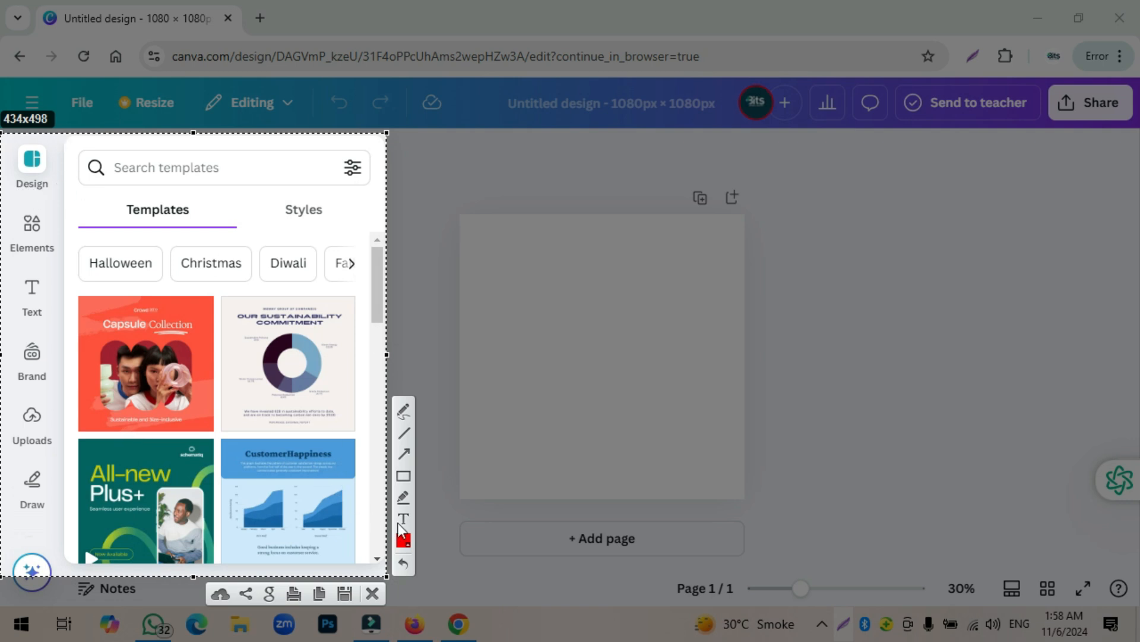
left_click(403, 476)
left_click_drag(8, 146, 62, 198)
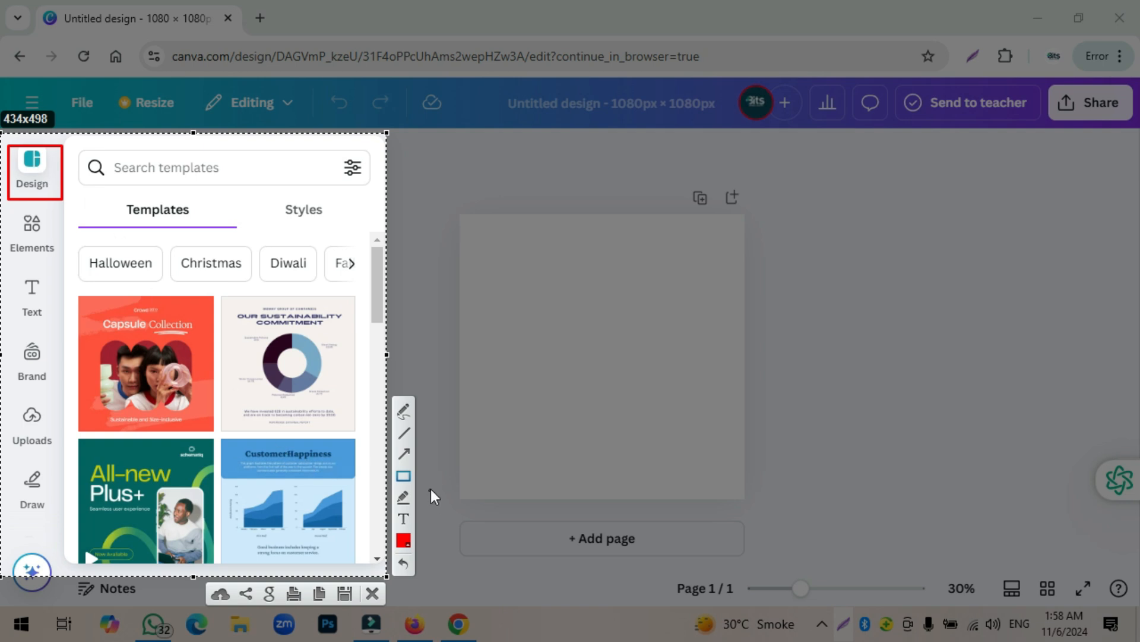
left_click(403, 476)
left_click(403, 475)
mouse_move(74, 154)
left_mouse_down()
mouse_move(221, 398)
mouse_move(373, 563)
left_mouse_up()
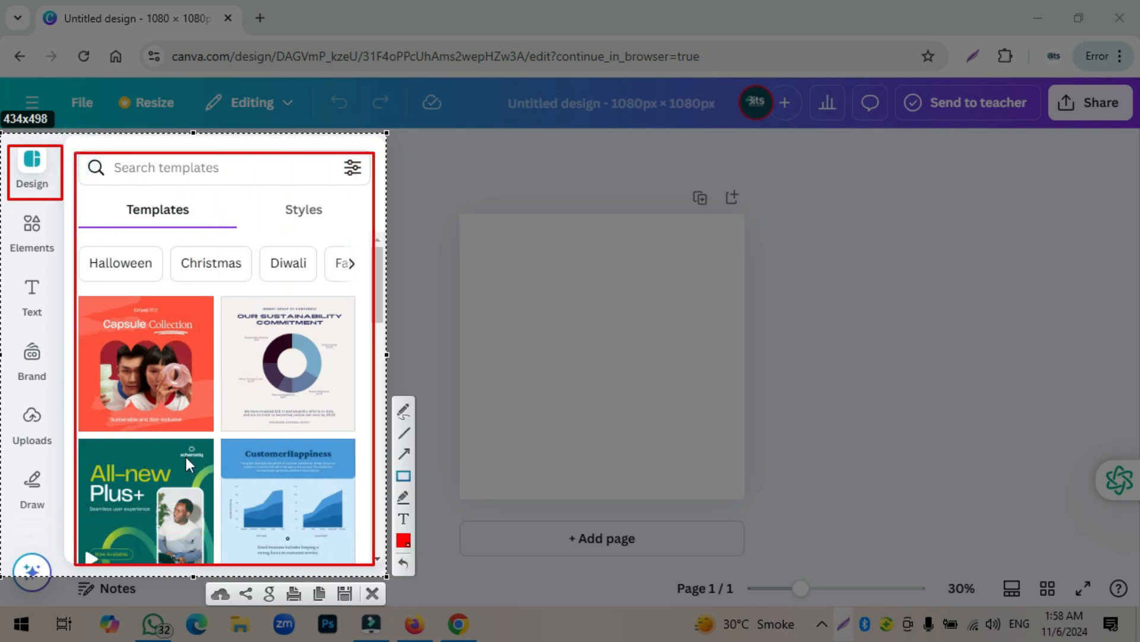
Step: Outline the Elements and Text entries and the content area beside them with red rectangles on the capture
left_click_drag(2, 215, 56, 254)
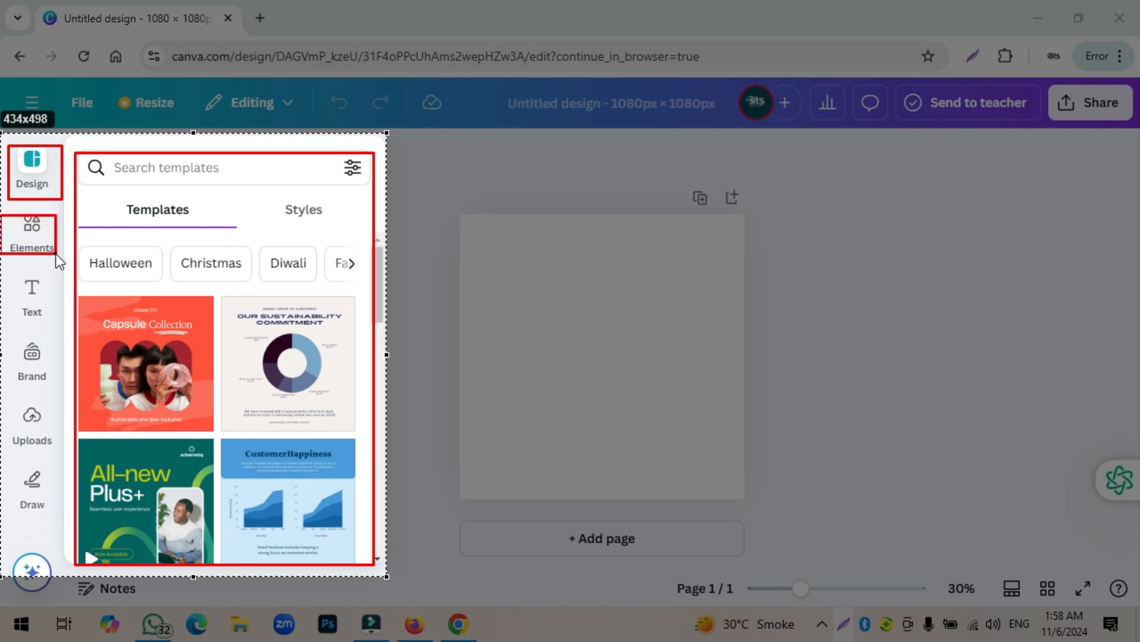
left_click_drag(139, 269, 295, 209)
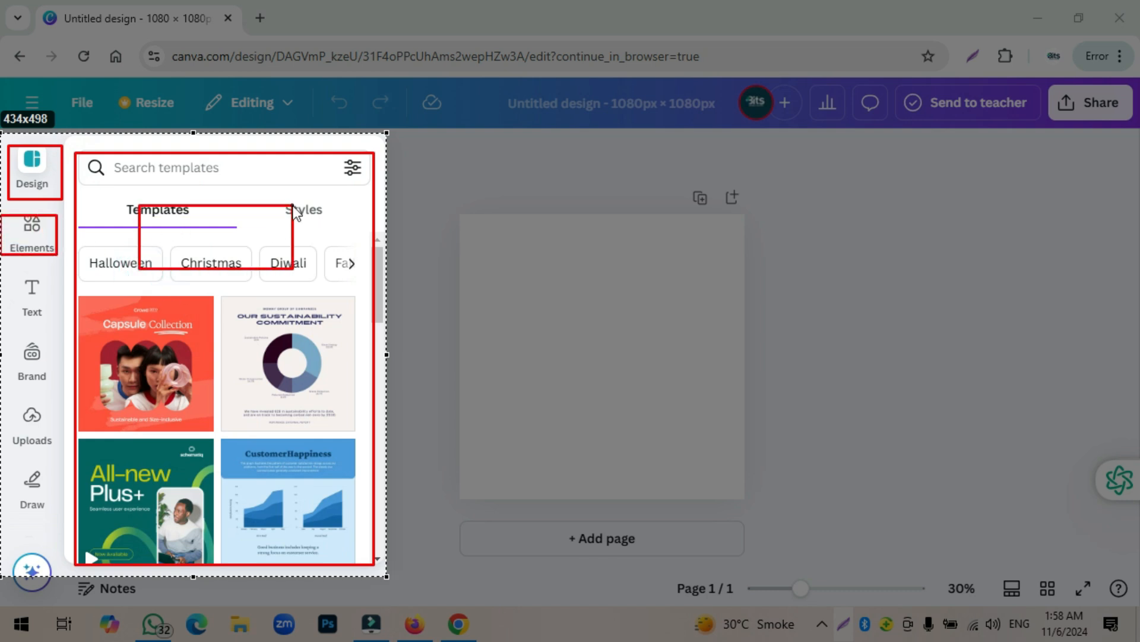
left_click_drag(98, 180, 358, 540)
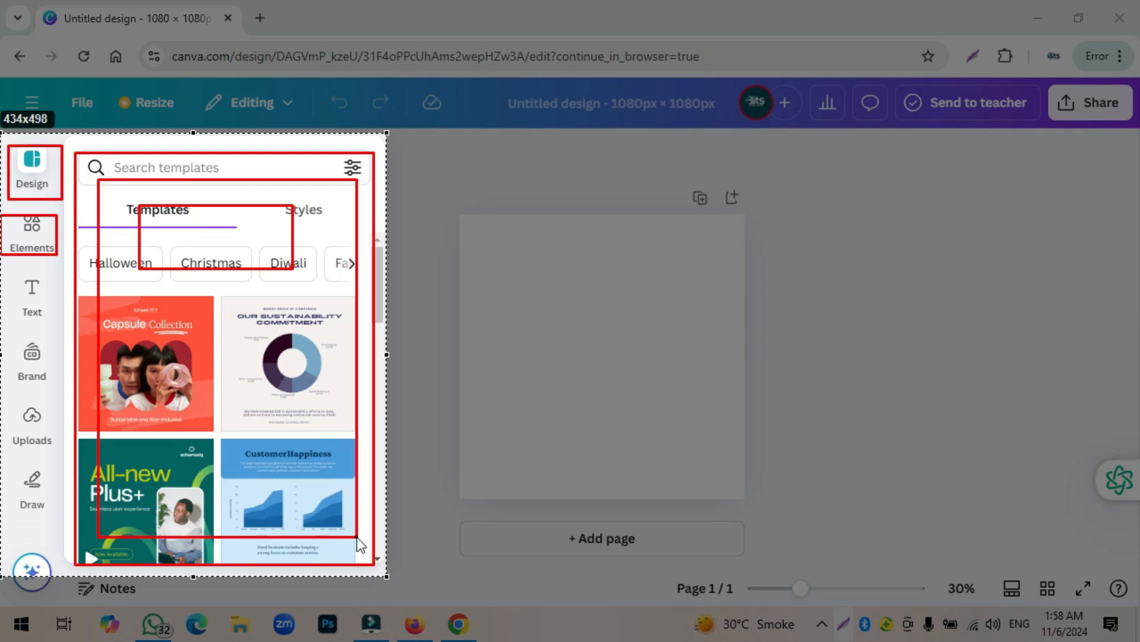
left_click_drag(13, 270, 52, 324)
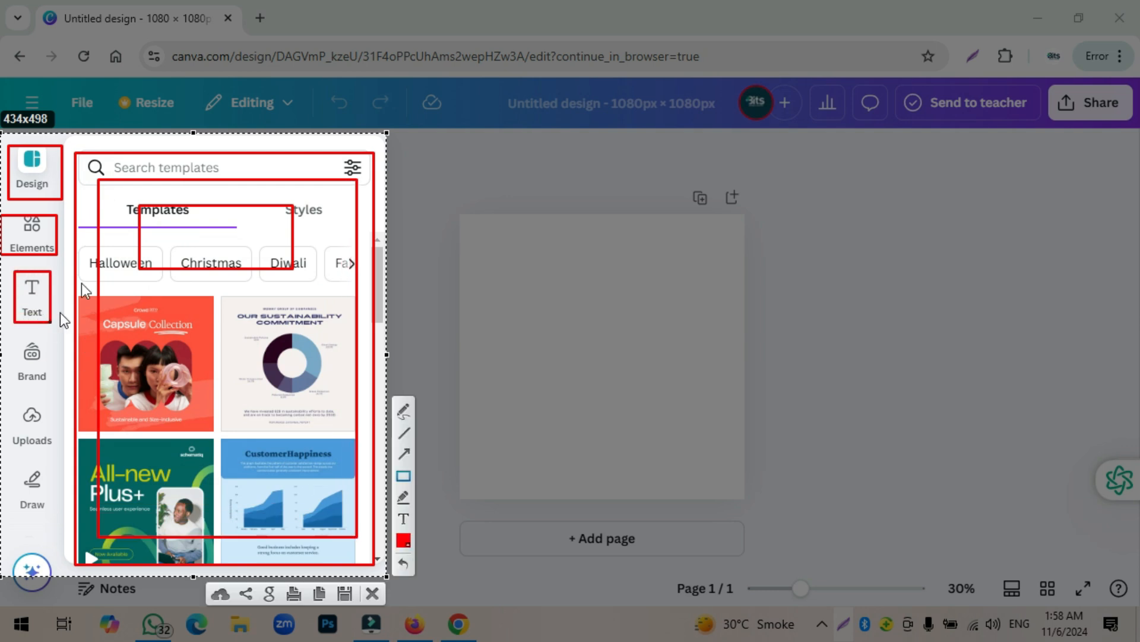
left_click_drag(110, 192, 319, 505)
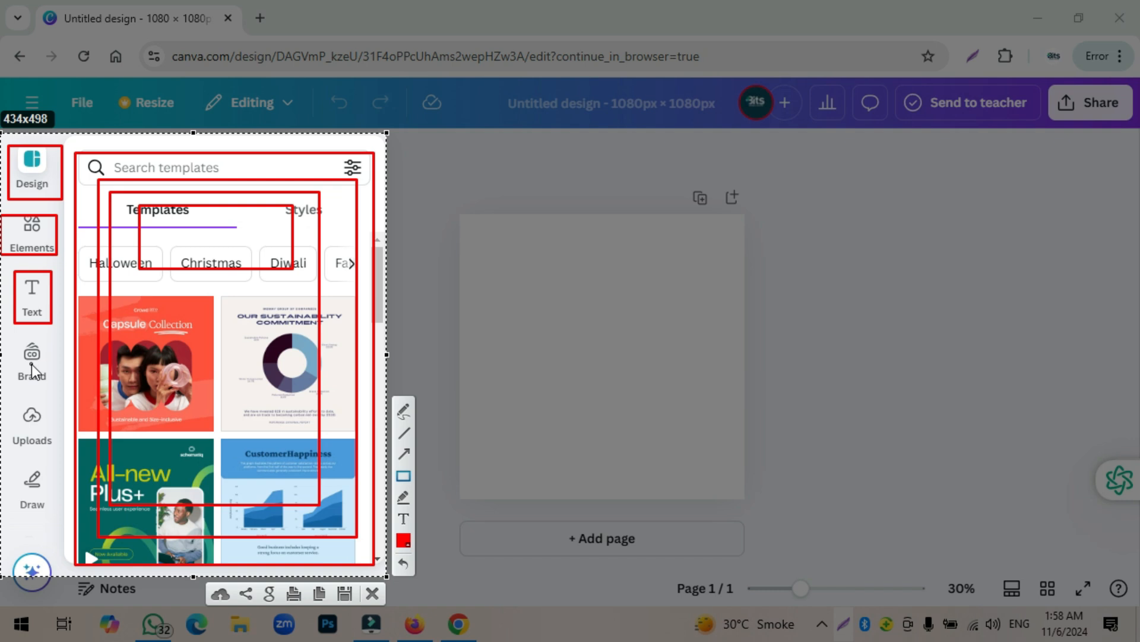
Step: Outline the Uploads and Draw entries and the content area with red rectangles, and discard the capture
left_click_drag(2, 402, 59, 455)
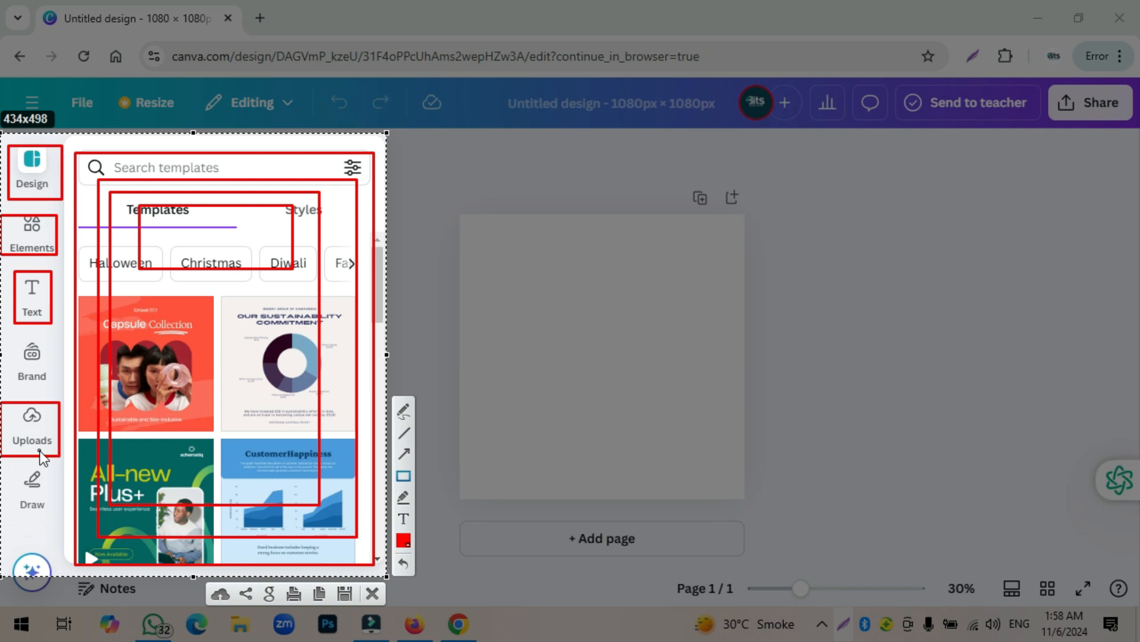
mouse_move(134, 302)
left_mouse_down()
mouse_move(240, 440)
mouse_move(291, 482)
left_mouse_up()
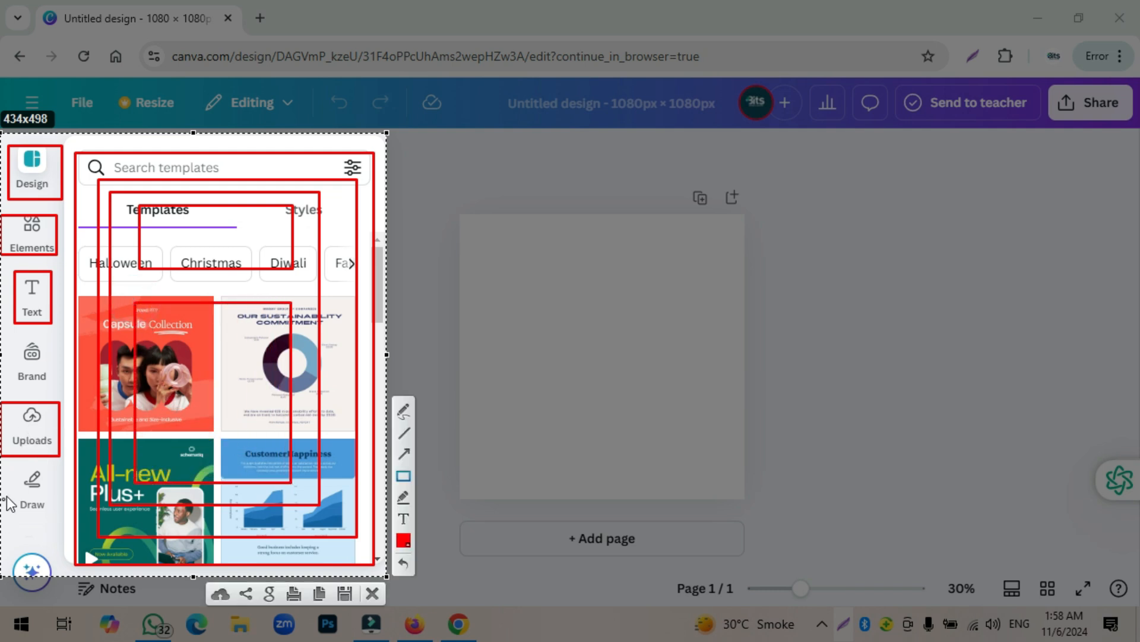
left_click_drag(12, 474, 17, 483)
left_click_drag(49, 519, 50, 520)
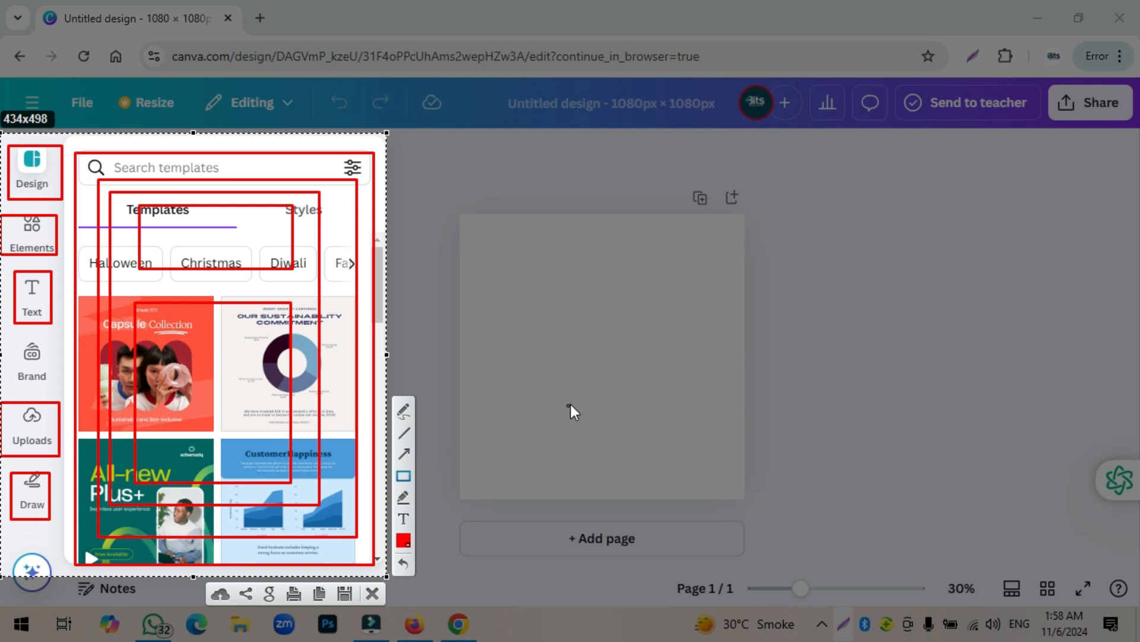
key("Escape")
key("Escape")
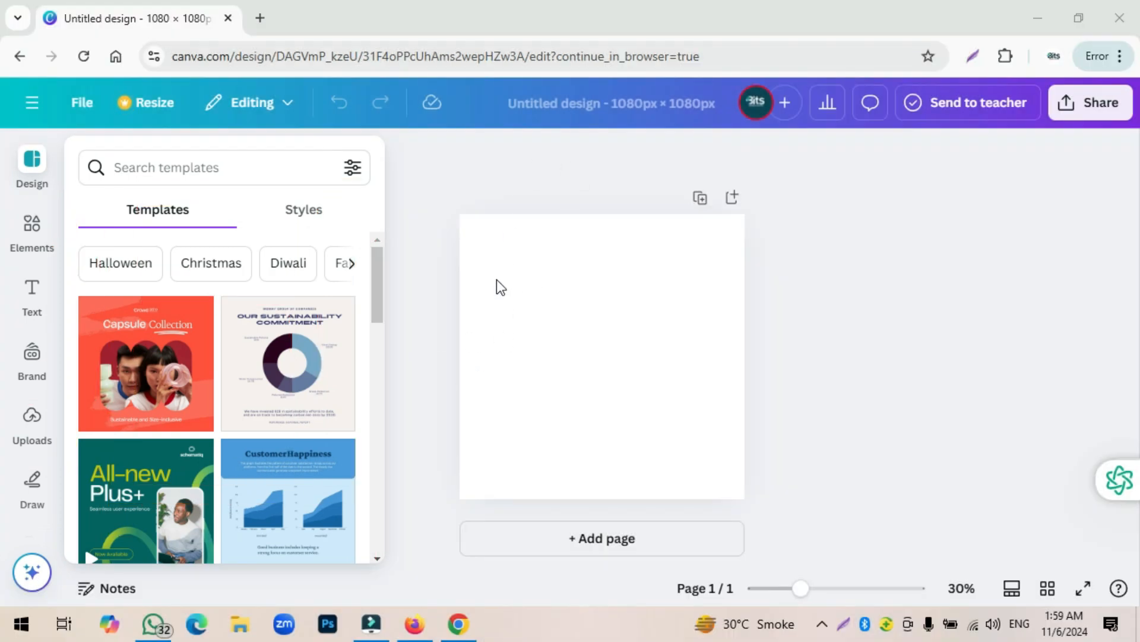
Step: Zoom the blank canvas out to 17% and switch to the view with page thumbnails
left_click_drag(444, 207, 765, 498)
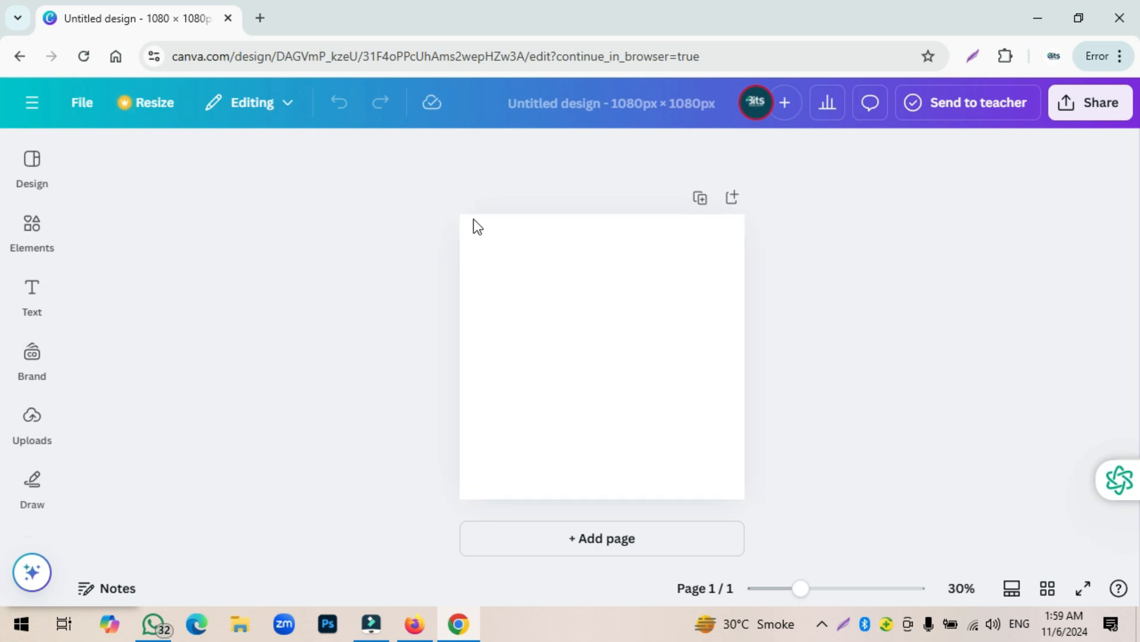
left_click_drag(441, 213, 744, 504)
mouse_move(800, 600)
left_mouse_down()
mouse_move(838, 600)
mouse_move(778, 601)
left_mouse_up()
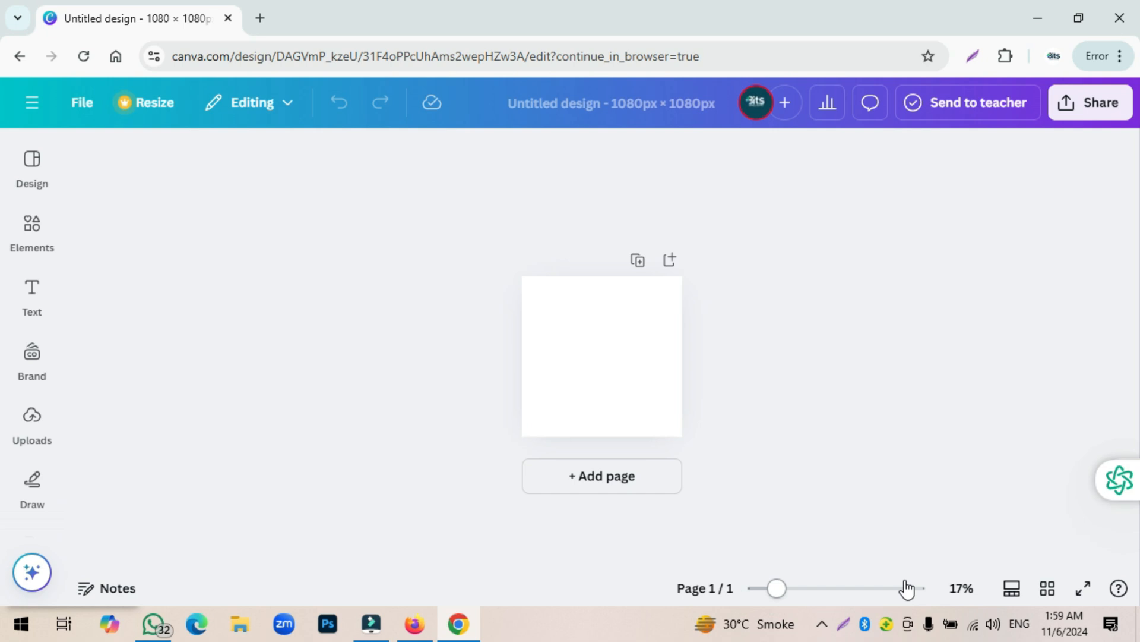
left_click(1012, 588)
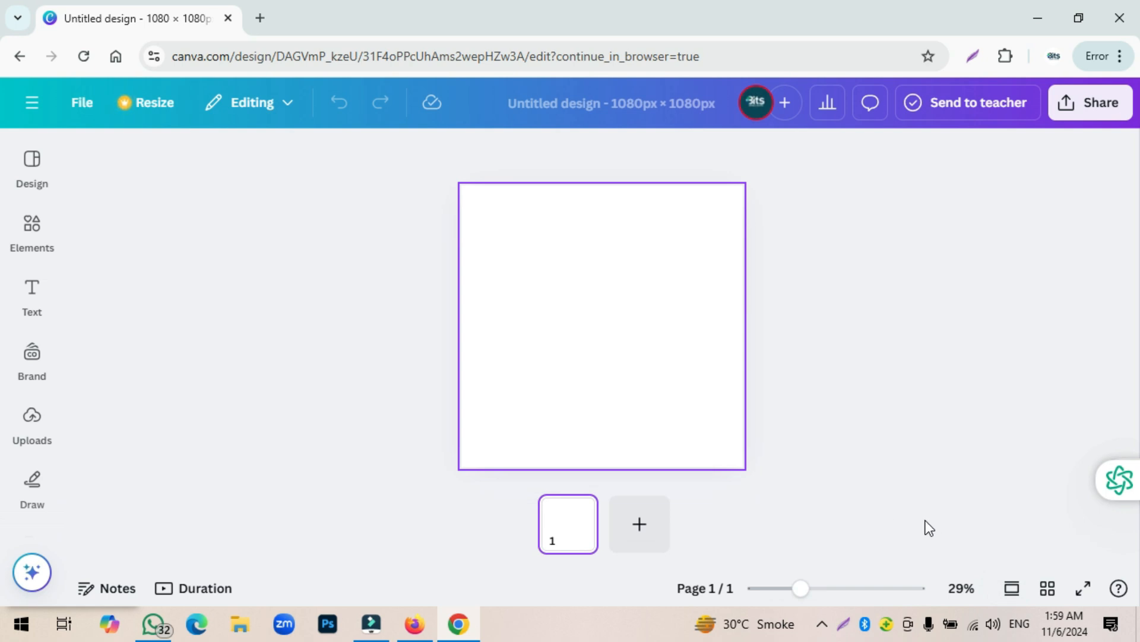
Step: Add two blank pages and delete both again in the grid view of all pages, returning to the single-page view
left_click(627, 528)
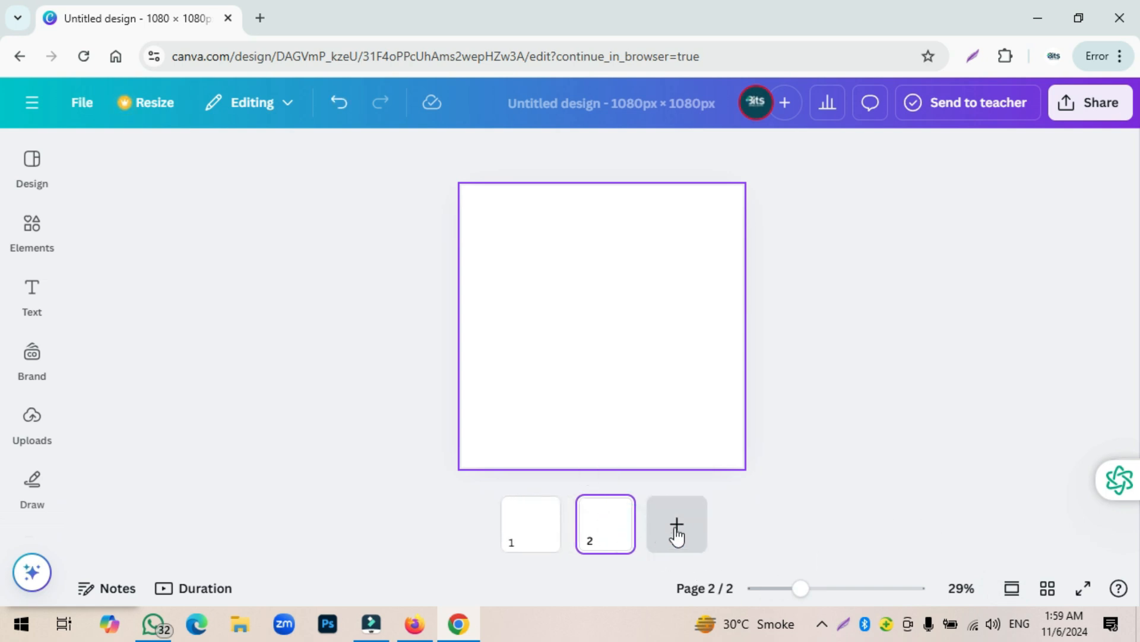
left_click(676, 525)
left_click(1048, 590)
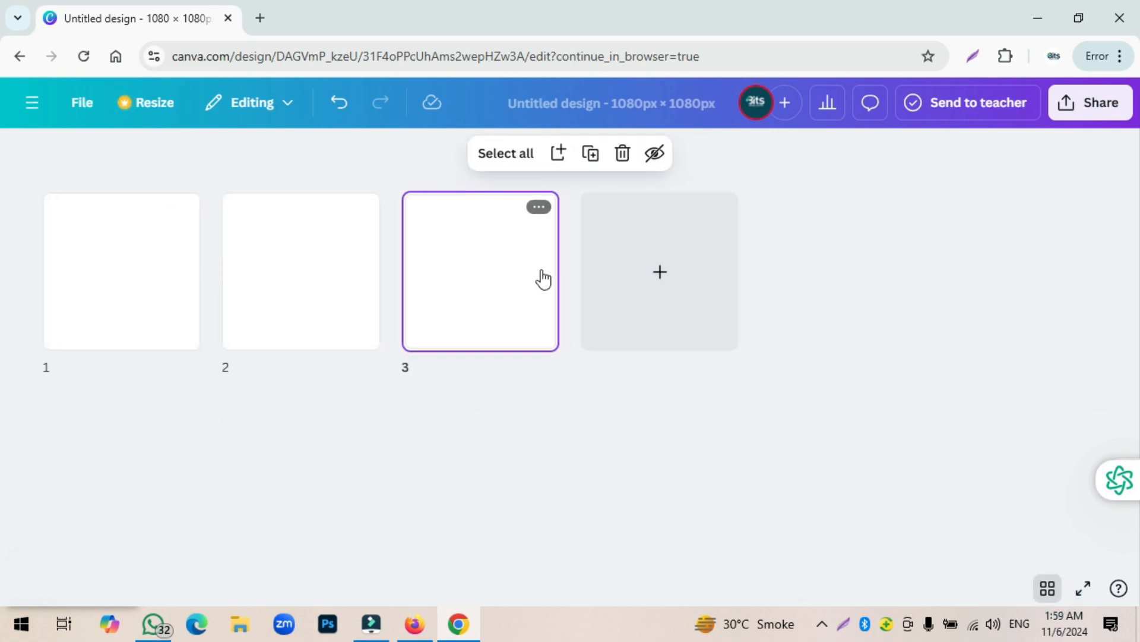
left_click(291, 269)
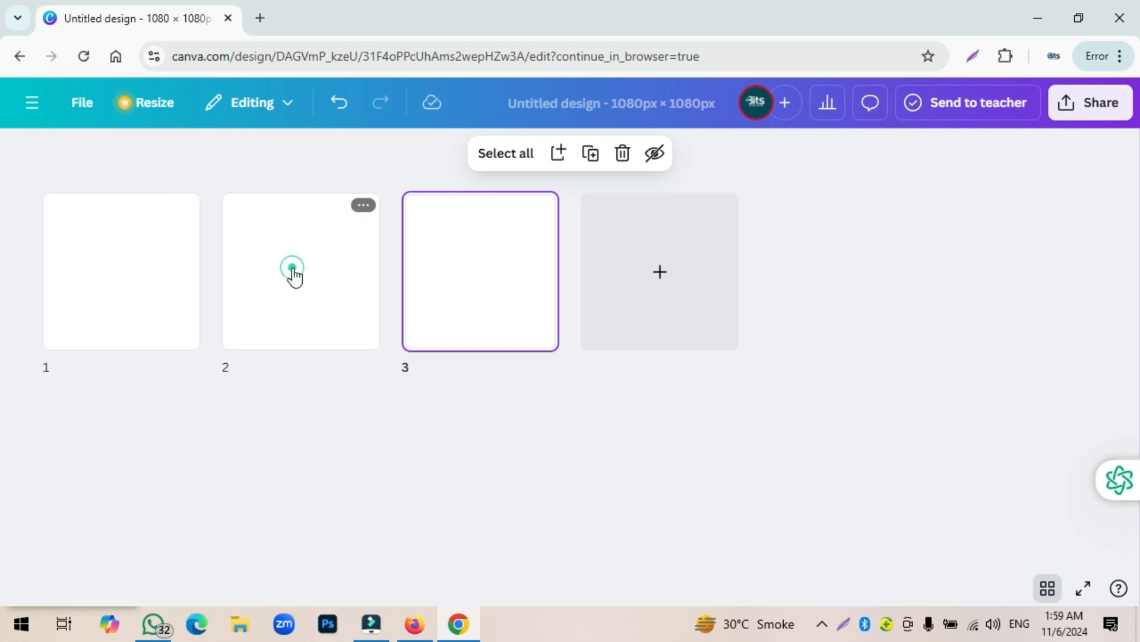
left_click(622, 153)
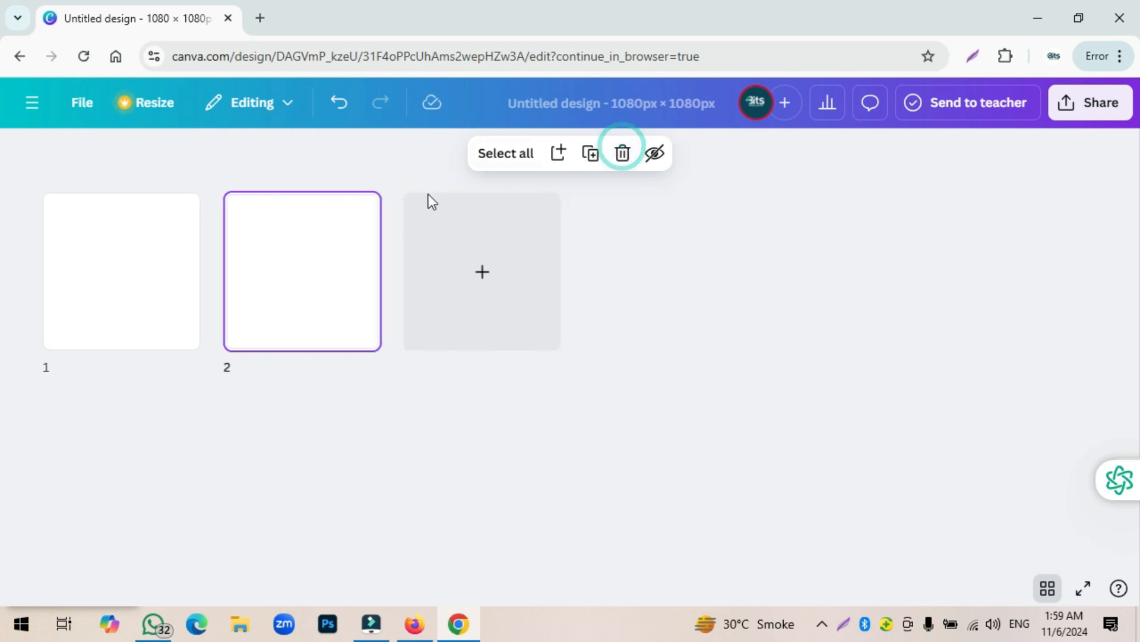
left_click(622, 156)
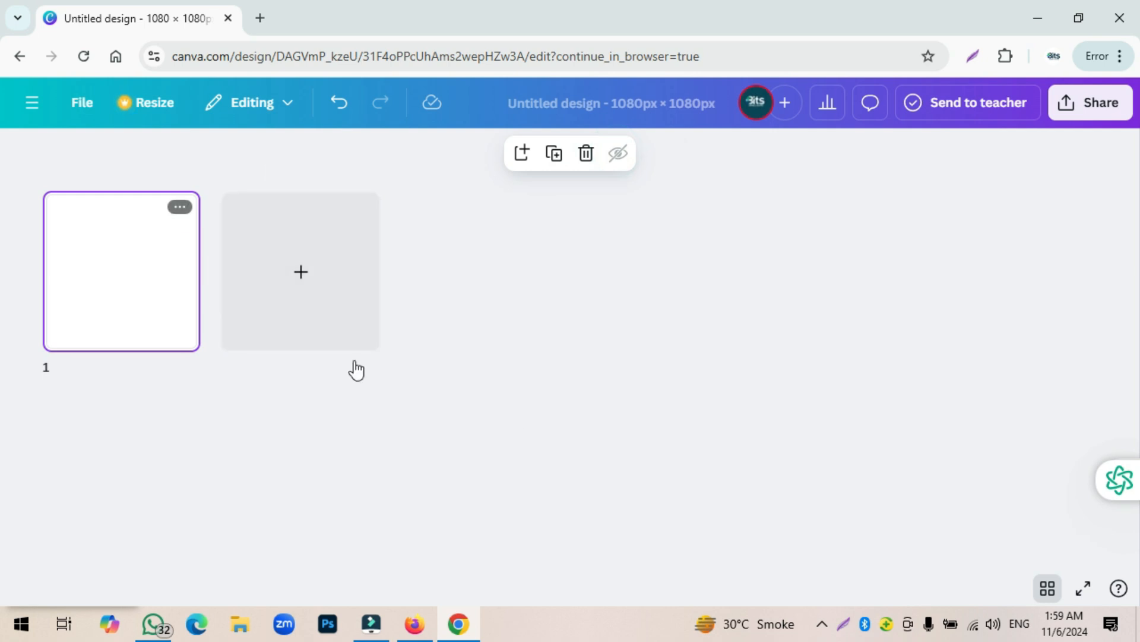
left_click(1049, 590)
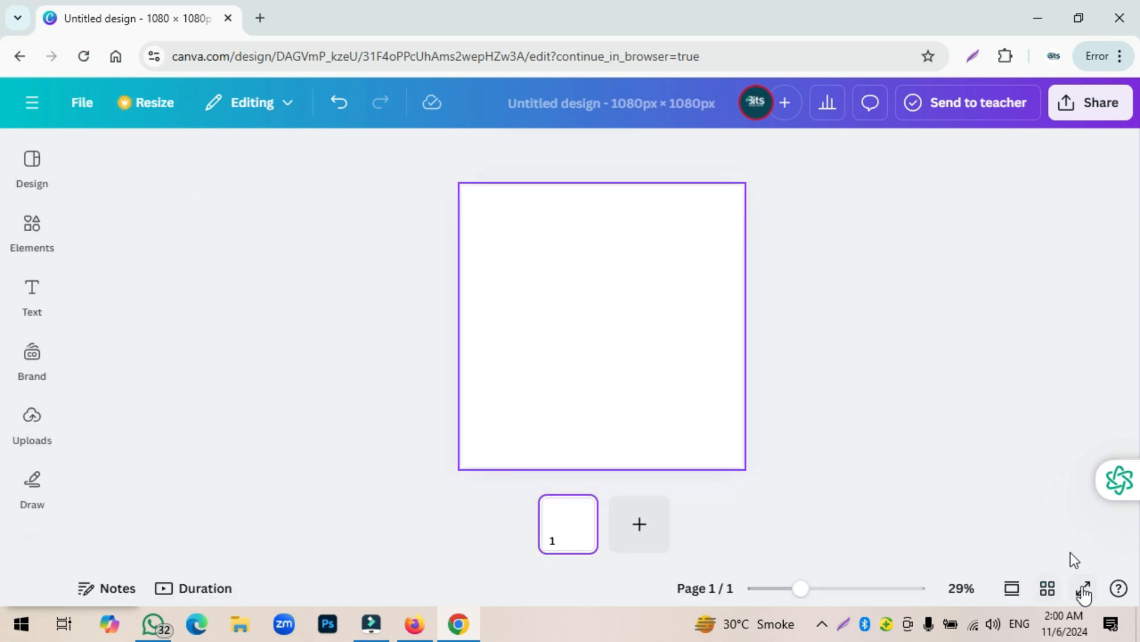
Step: View the blank page in full-screen presentation mode and exit it
left_click(1084, 589)
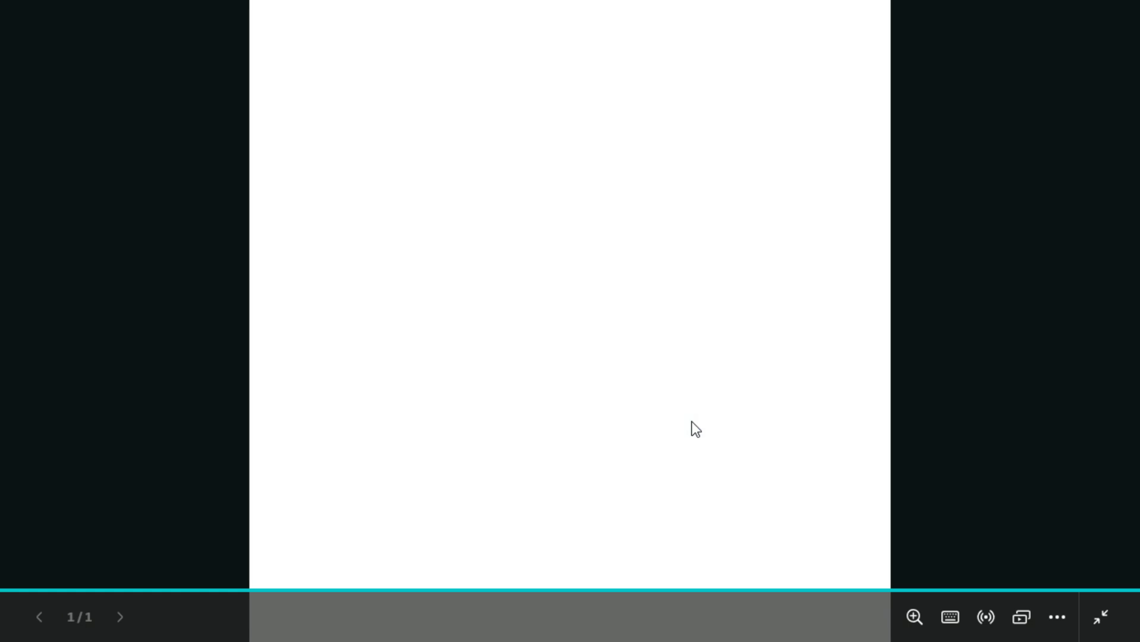
key("Escape")
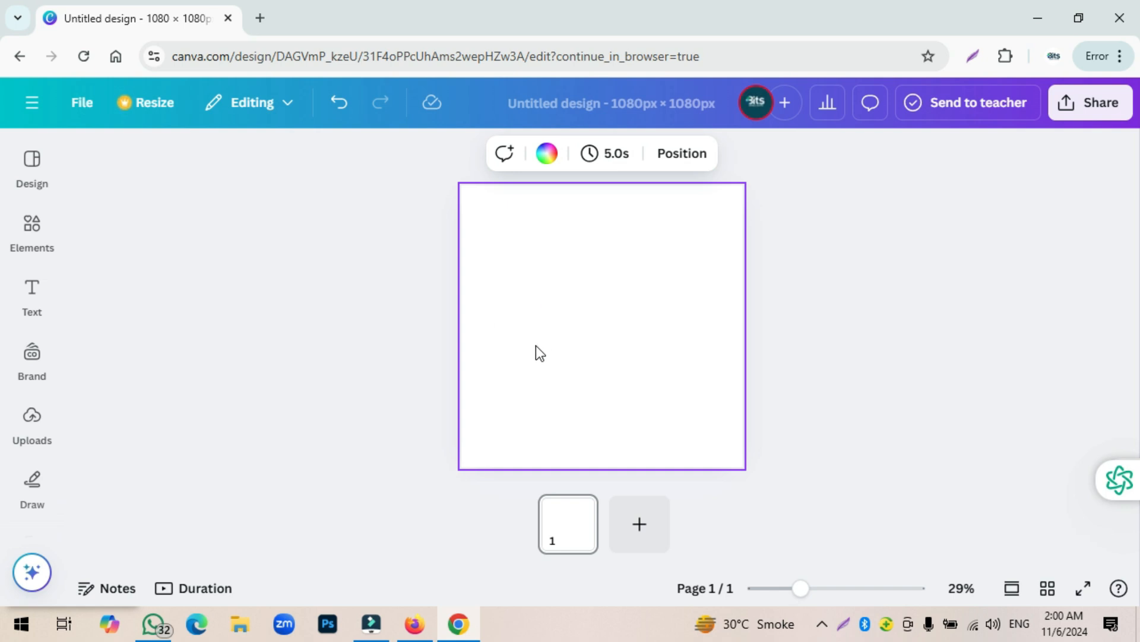
Step: Search the design templates for "TRAVEL POST"
left_click(31, 177)
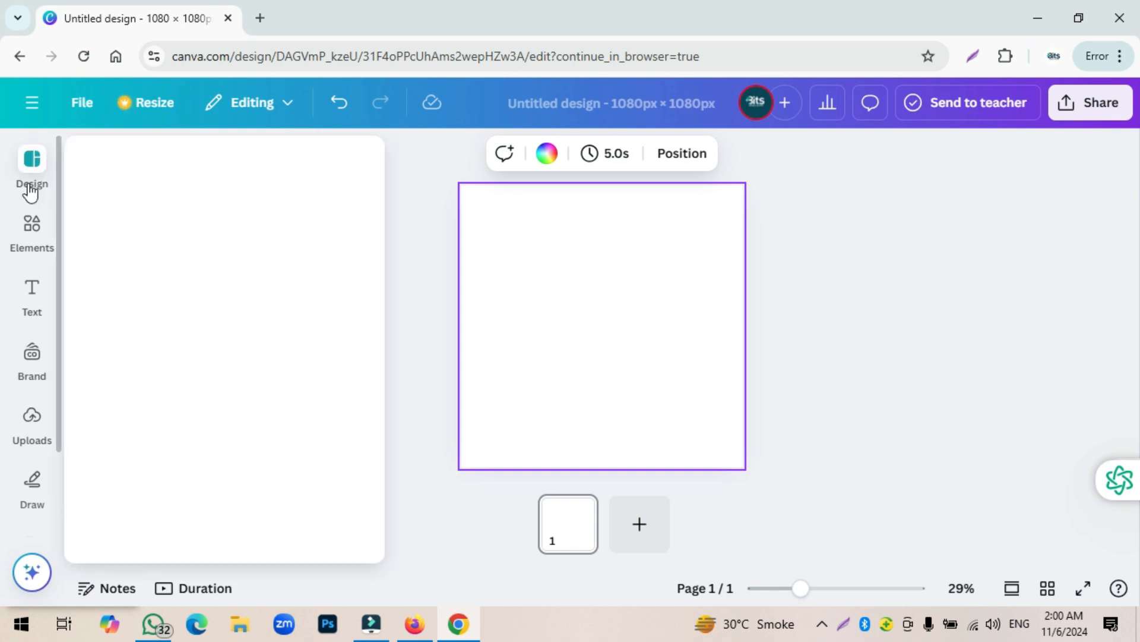
left_click(119, 161)
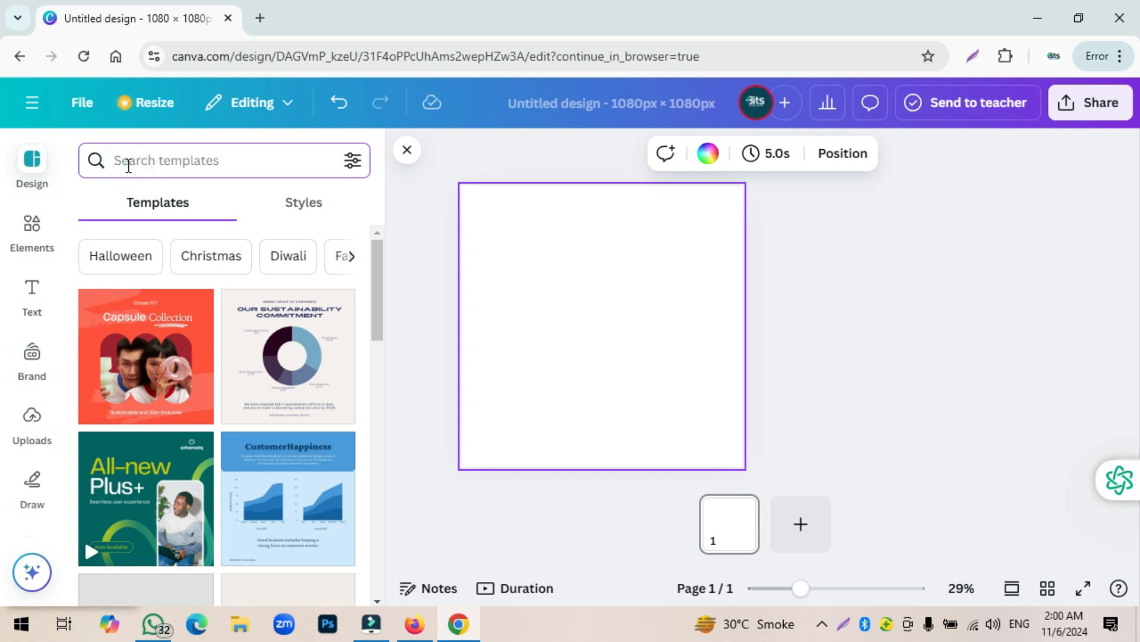
type("TRAVE")
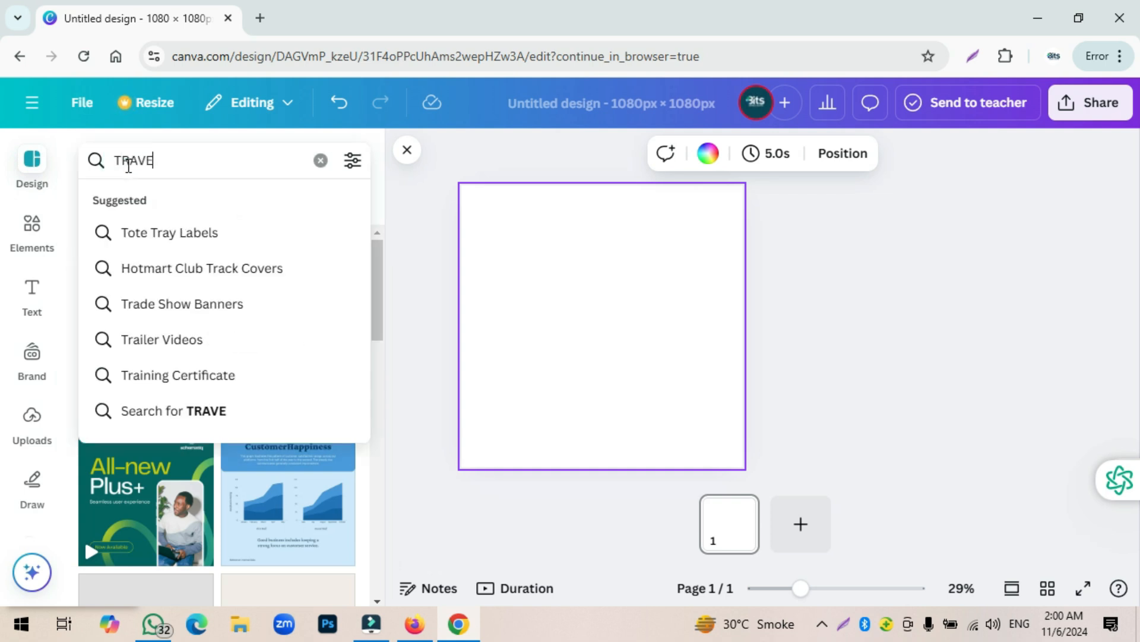
type("L")
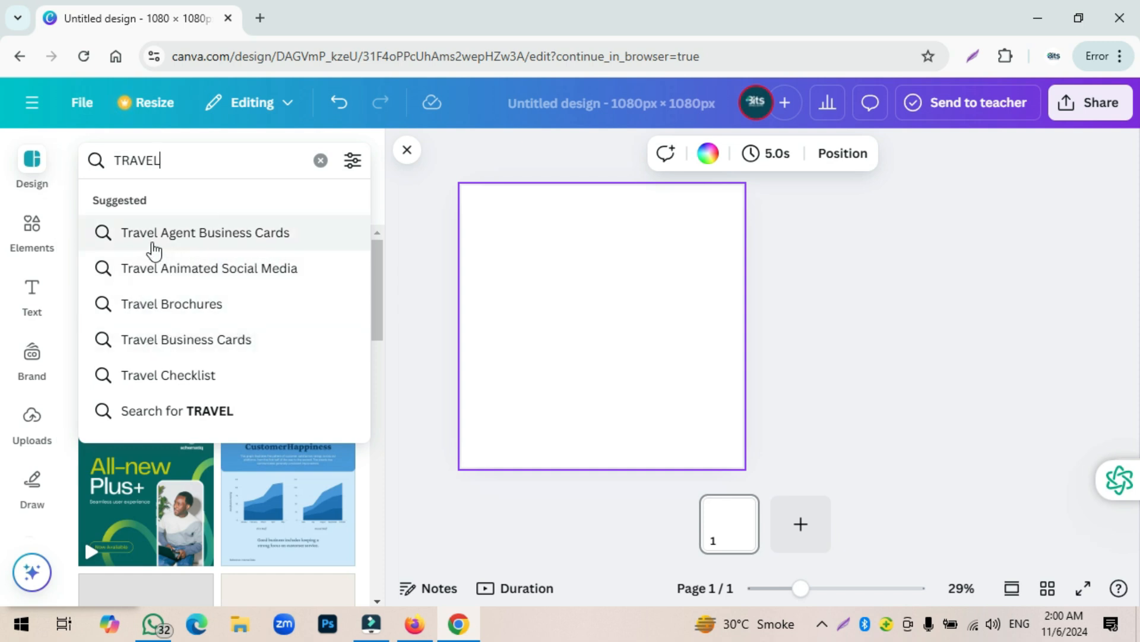
type("POST")
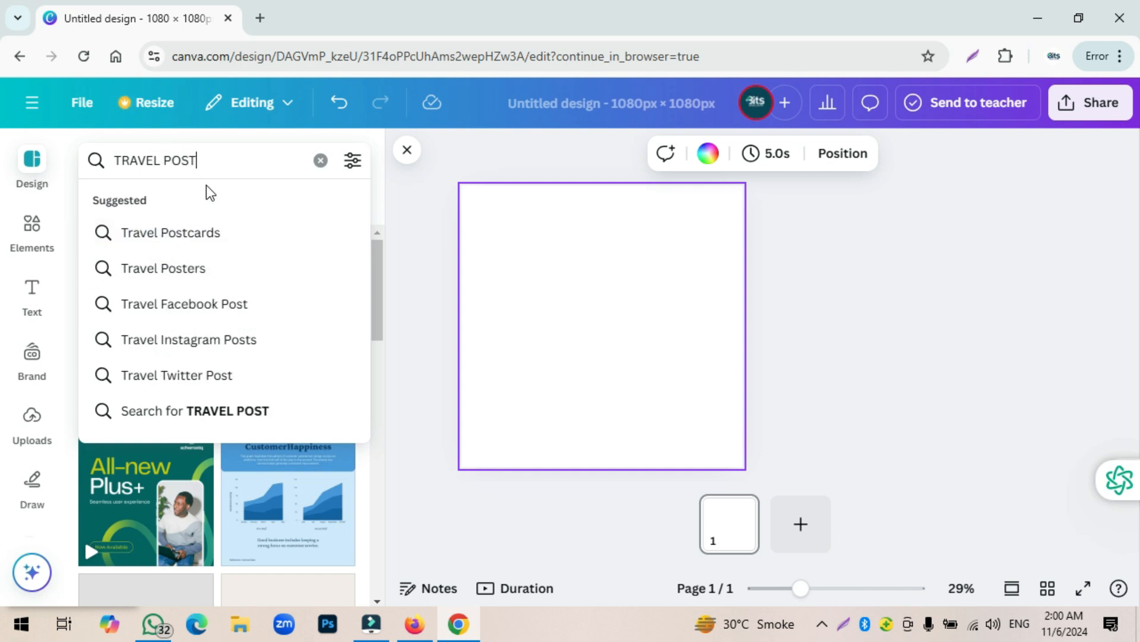
key("Return")
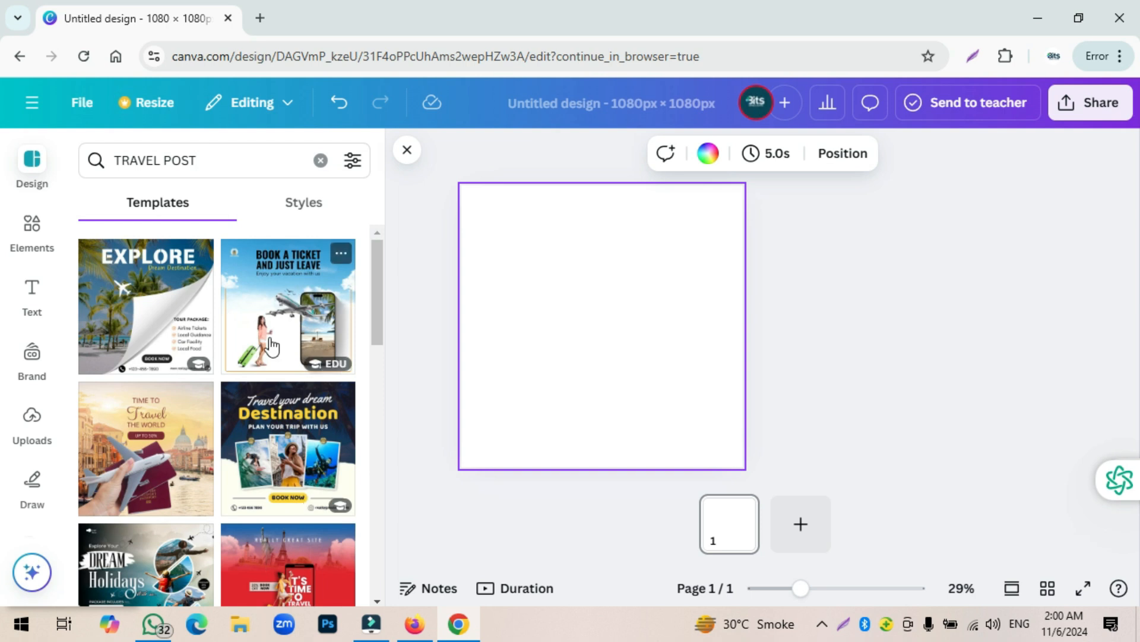
Step: Apply the Blue White Modern Travel Instagram Post template to the page and close the template panel
left_click_drag(375, 282, 376, 256)
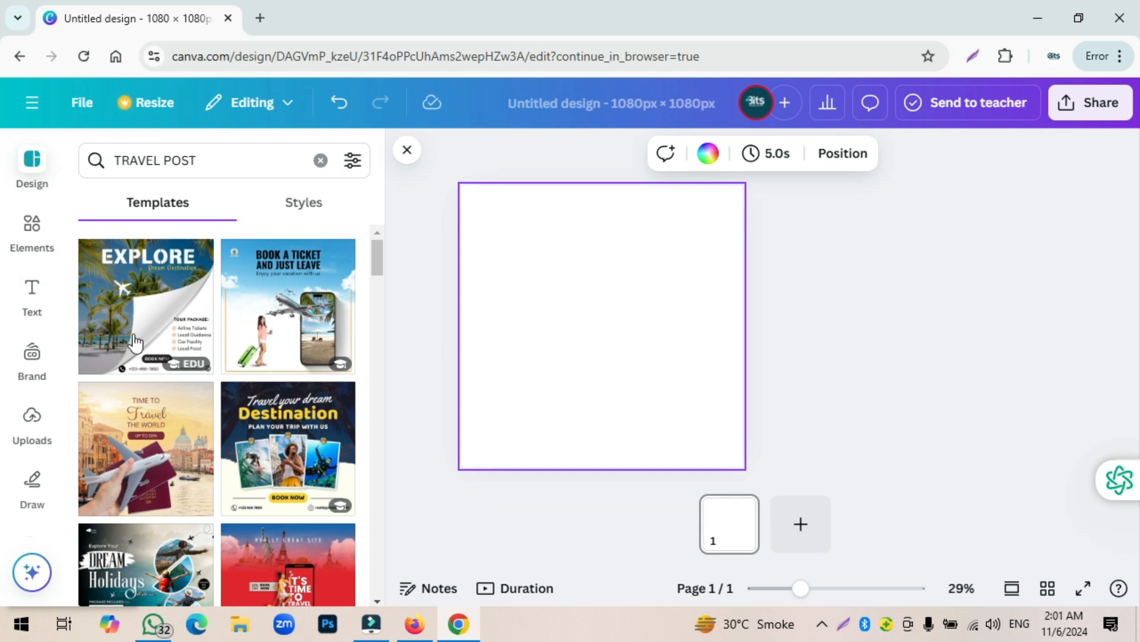
left_click(271, 441)
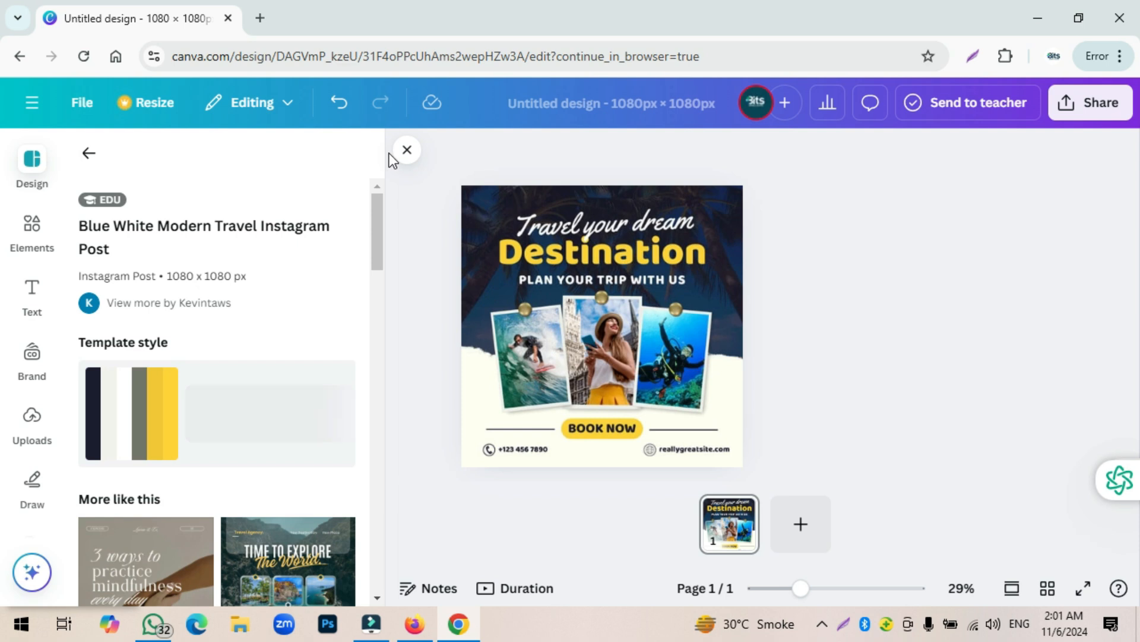
left_click(406, 149)
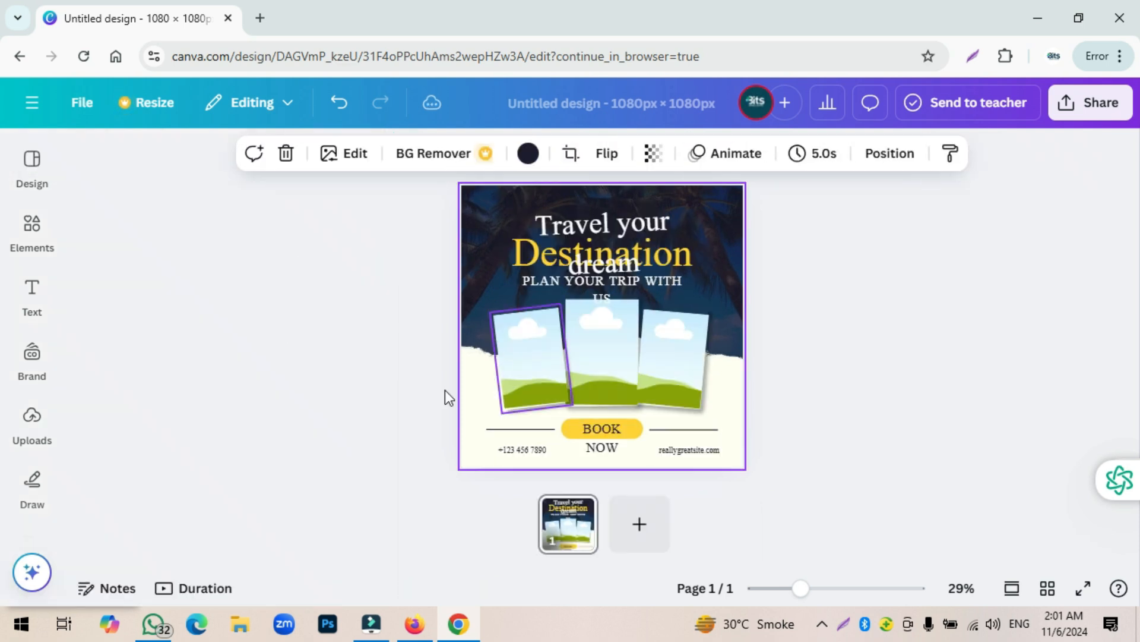
Step: Delete the last letters of the "Destination" heading text in the travel post
left_click_drag(802, 589, 819, 591)
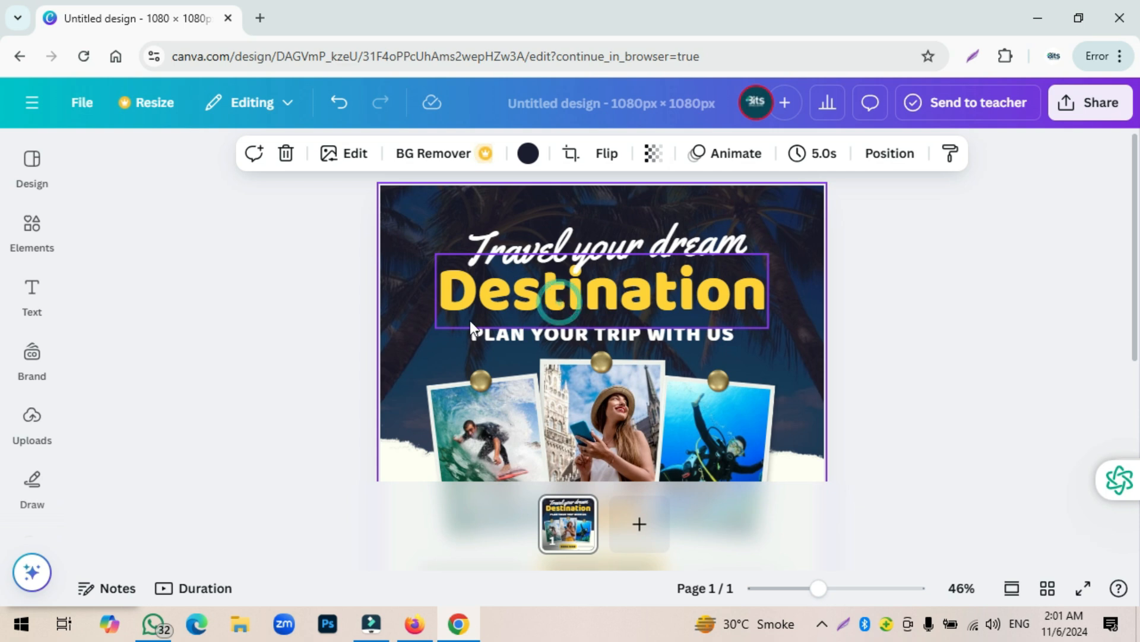
left_click(612, 312)
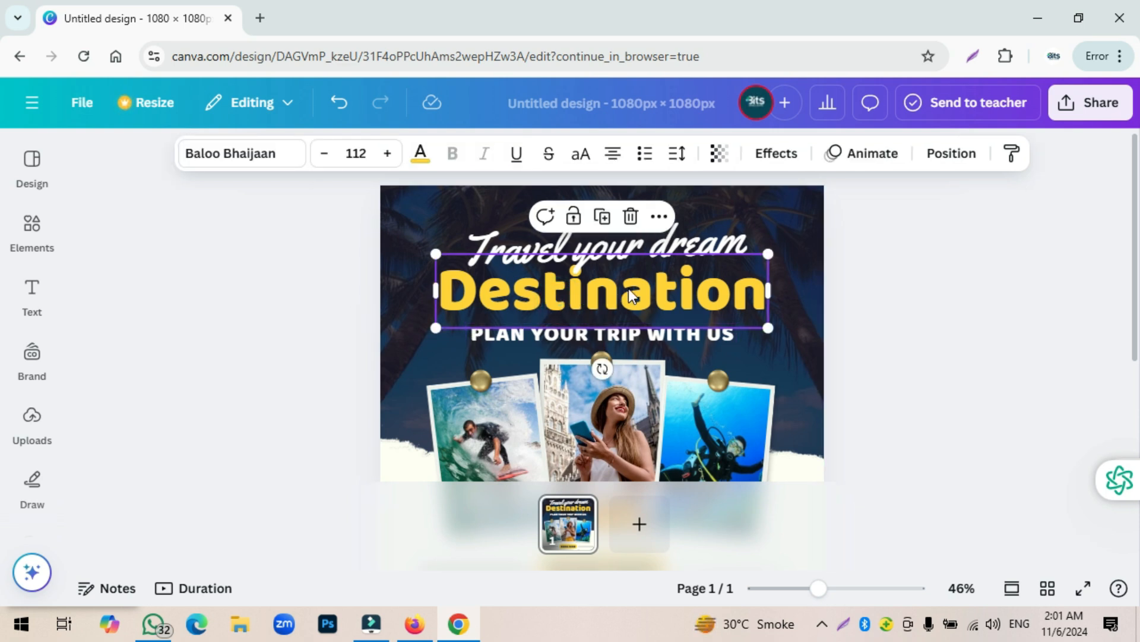
double_click(585, 291)
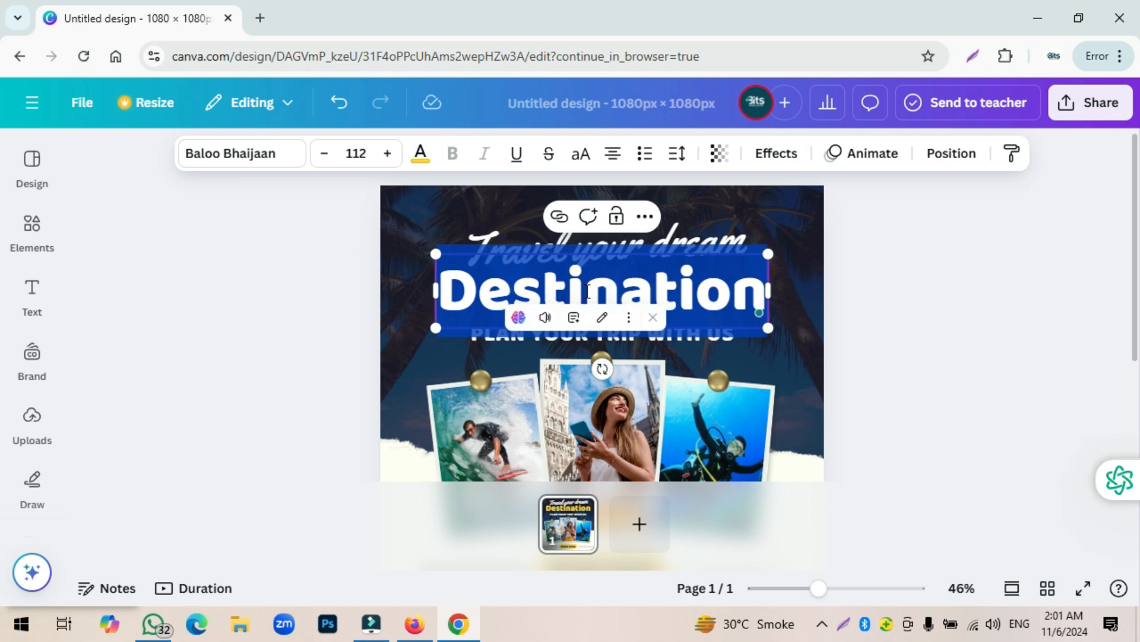
left_click(588, 291)
key("BackSpace")
key("BackSpace")
key("BackSpace")
key("BackSpace")
key("BackSpace")
key("BackSpace")
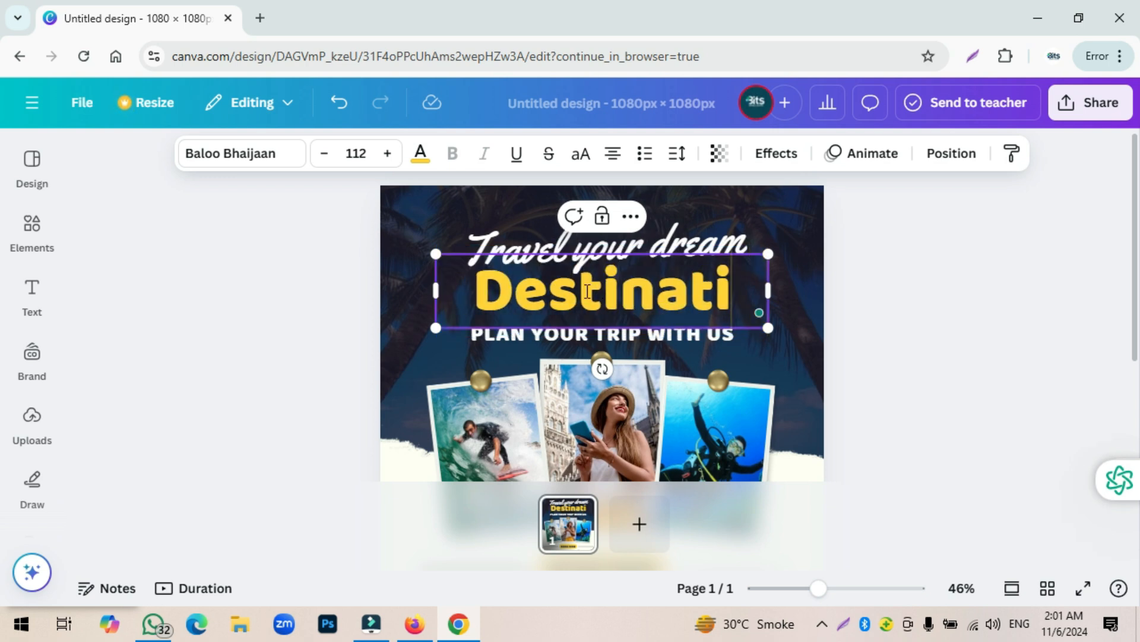
Step: Undo the letter deletions in the "Destination" heading
key("ctrl+z")
key("ctrl+z")
key("ctrl+z")
key("ctrl+z")
key("ctrl+z")
key("ctrl+z")
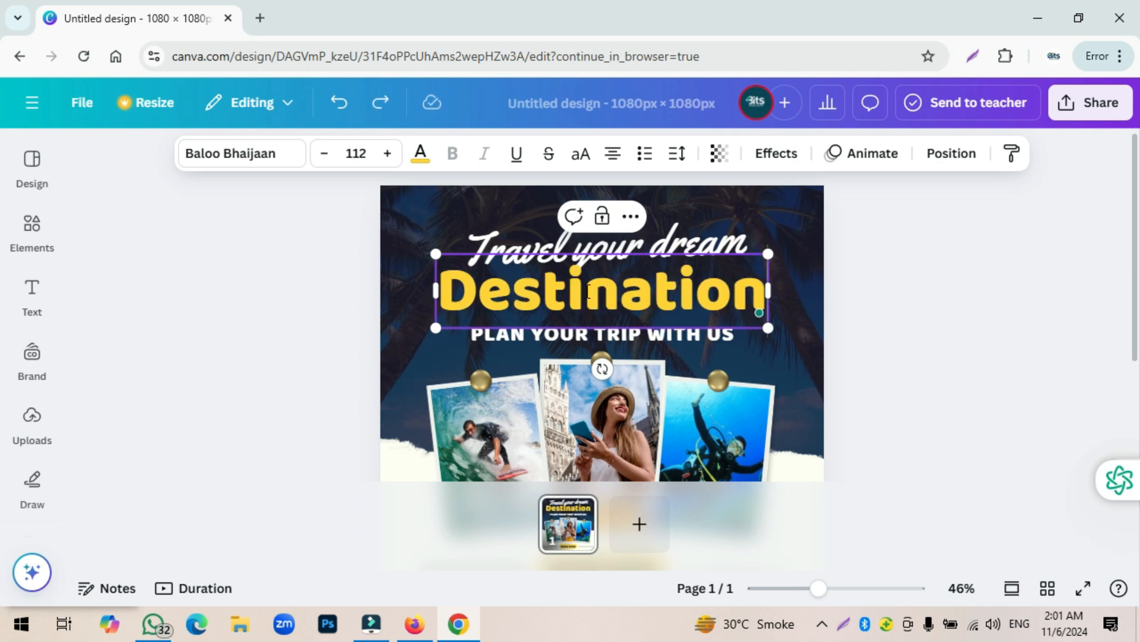
Step: Try the Poppins ExtraLight font on the whole "Destination" heading and undo the font change
double_click(526, 291)
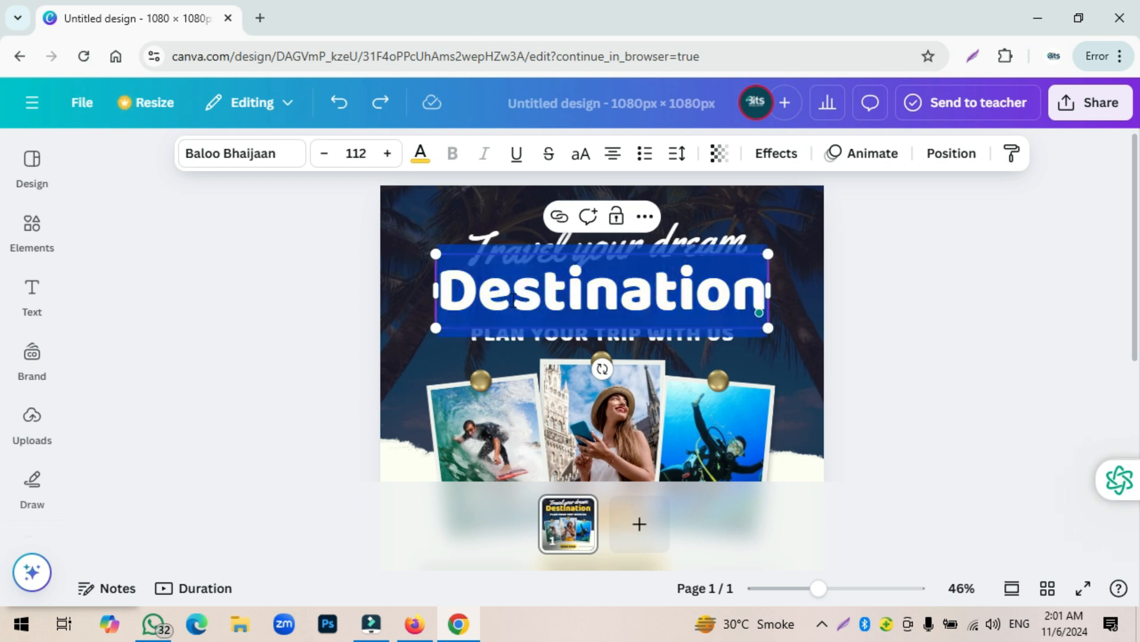
left_click(291, 166)
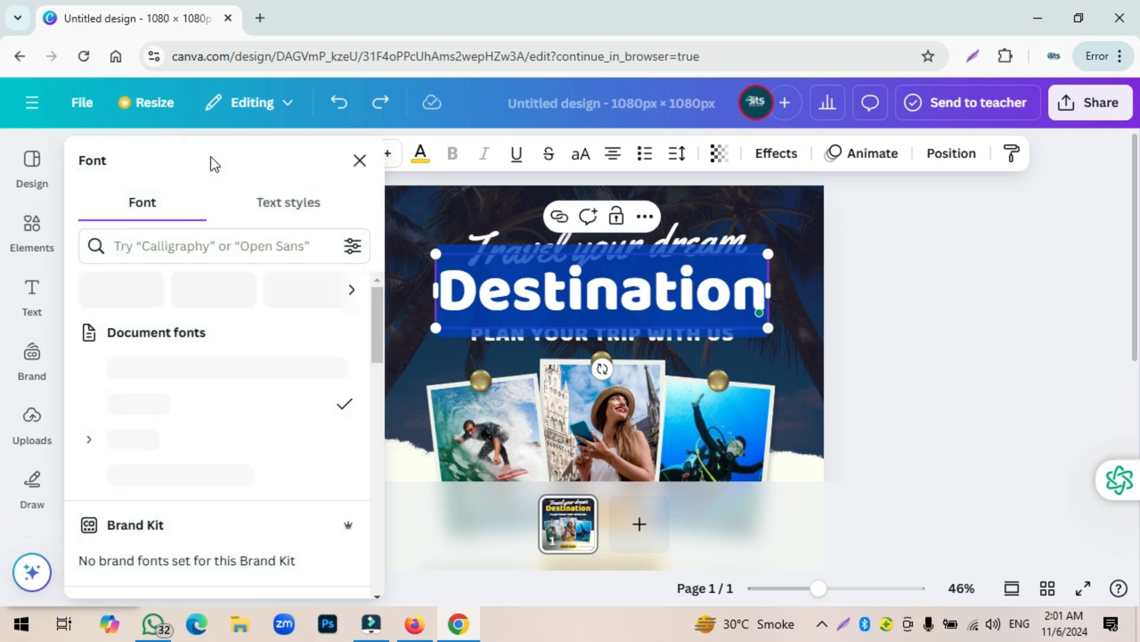
scroll(374, 331, "down", 3)
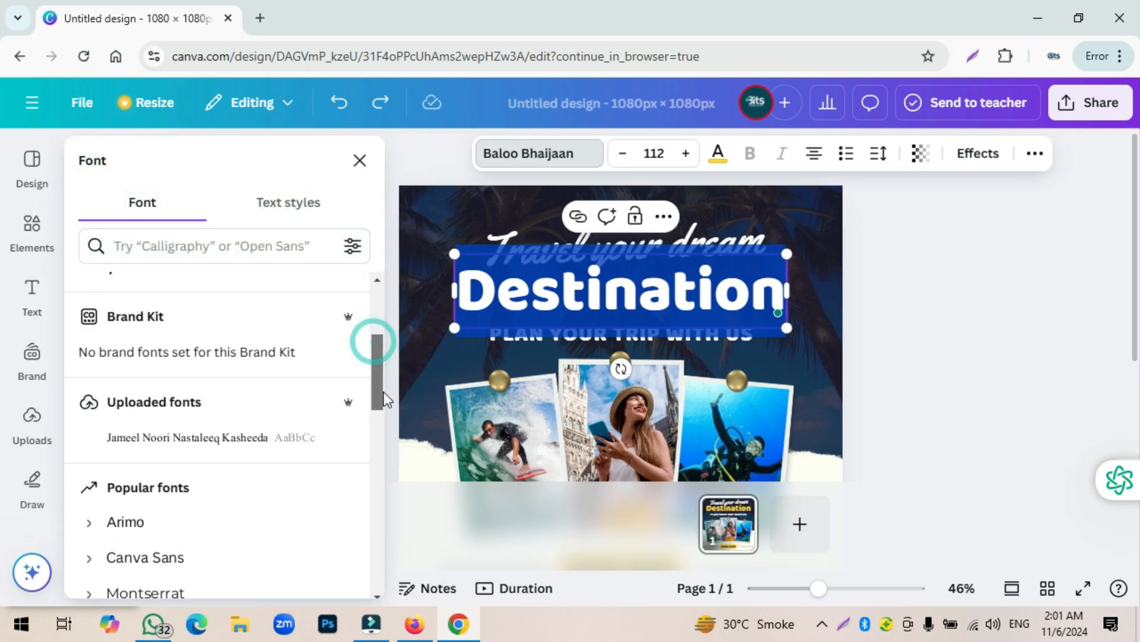
scroll(178, 469, "down", 2)
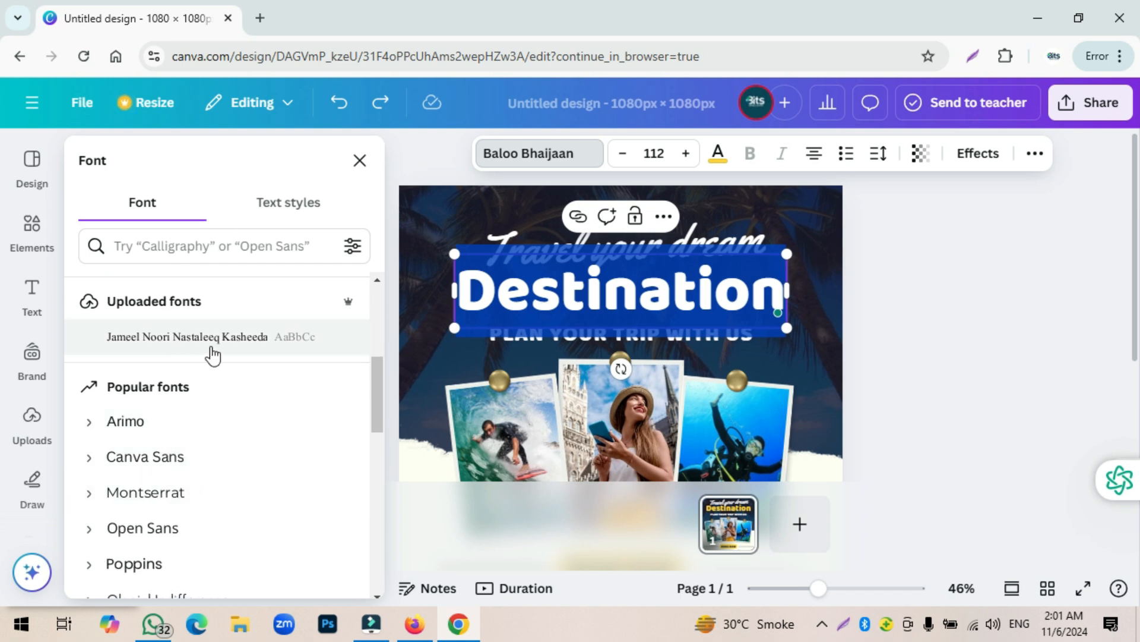
scroll(178, 386, "down", 3)
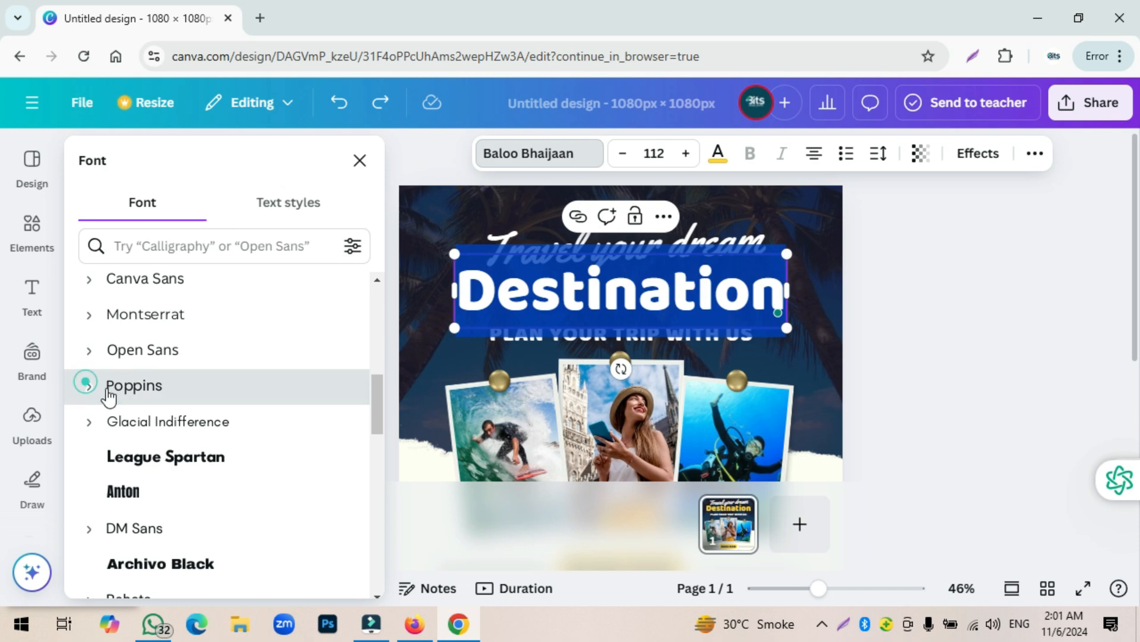
left_click(89, 386)
left_click(149, 462)
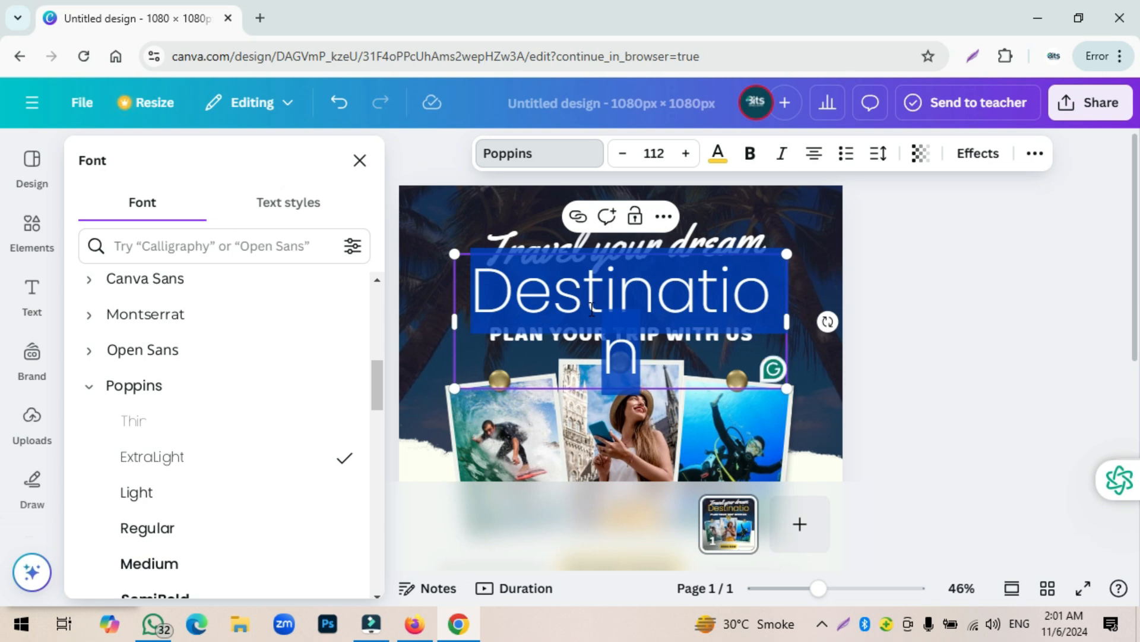
key("ctrl+z")
left_click(360, 160)
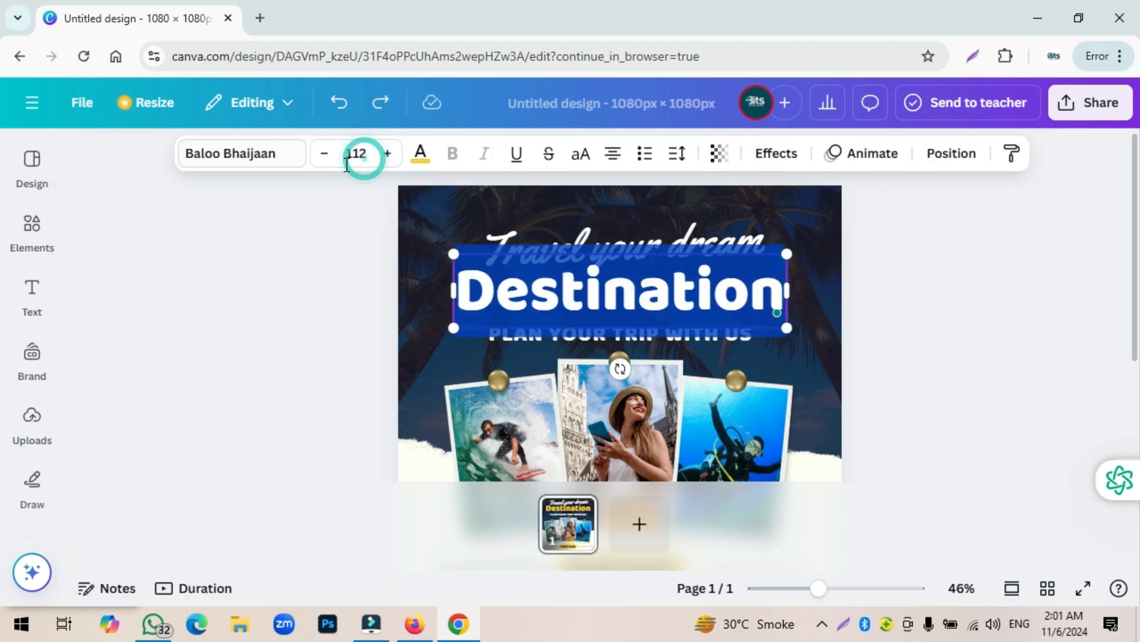
Step: Increase the font size of the "Destination" heading to 116
left_click(386, 154)
left_click(386, 154)
left_click(387, 155)
left_click(386, 154)
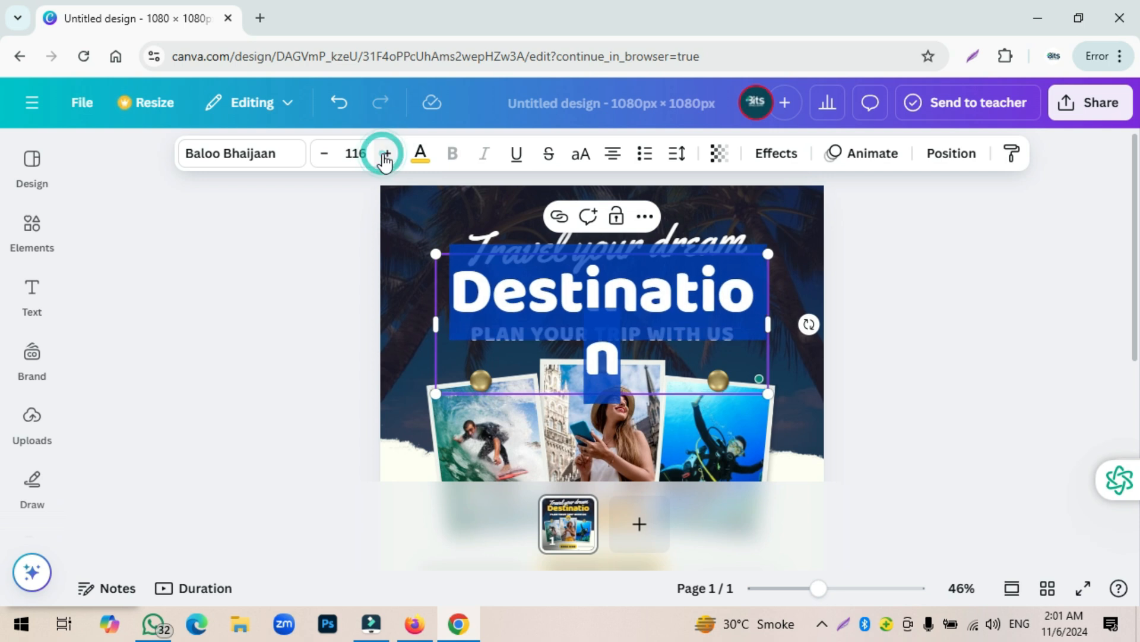
Step: Reduce the font size of the "Destination" heading to 108
left_click(326, 154)
left_click(326, 154)
left_click(326, 155)
left_click(326, 155)
left_click(326, 155)
left_click(326, 154)
left_click(326, 154)
left_click(326, 155)
Step: Widen the "Destination" text box on both sides so that it spans the full width of the page
mouse_move(431, 333)
left_mouse_down()
mouse_move(387, 333)
mouse_move(434, 326)
left_mouse_up()
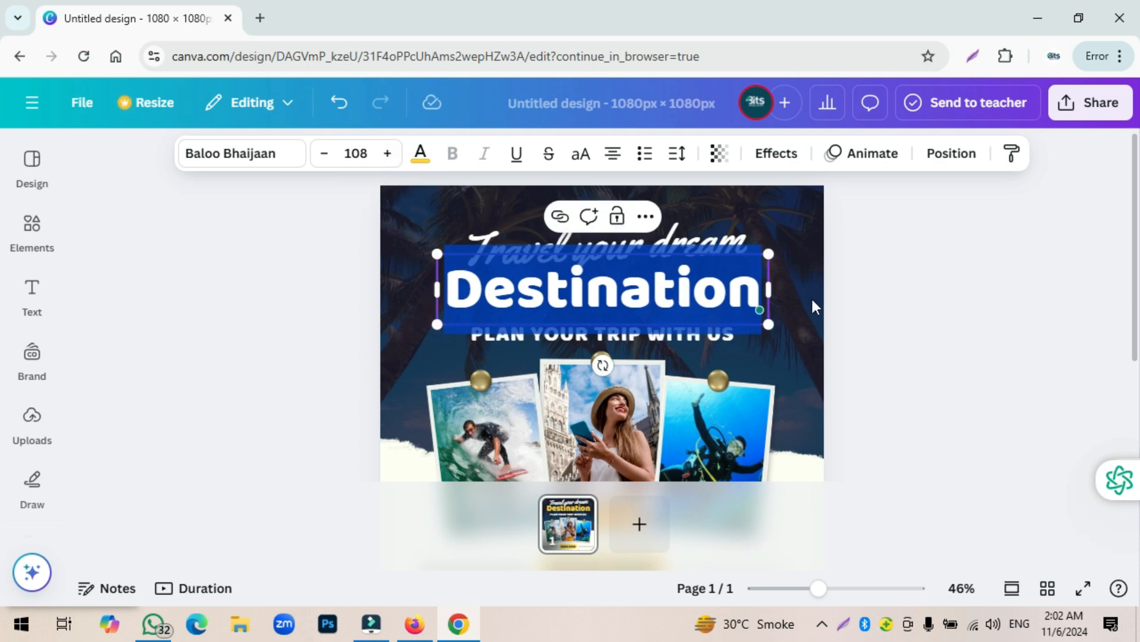
left_click_drag(769, 290, 825, 295)
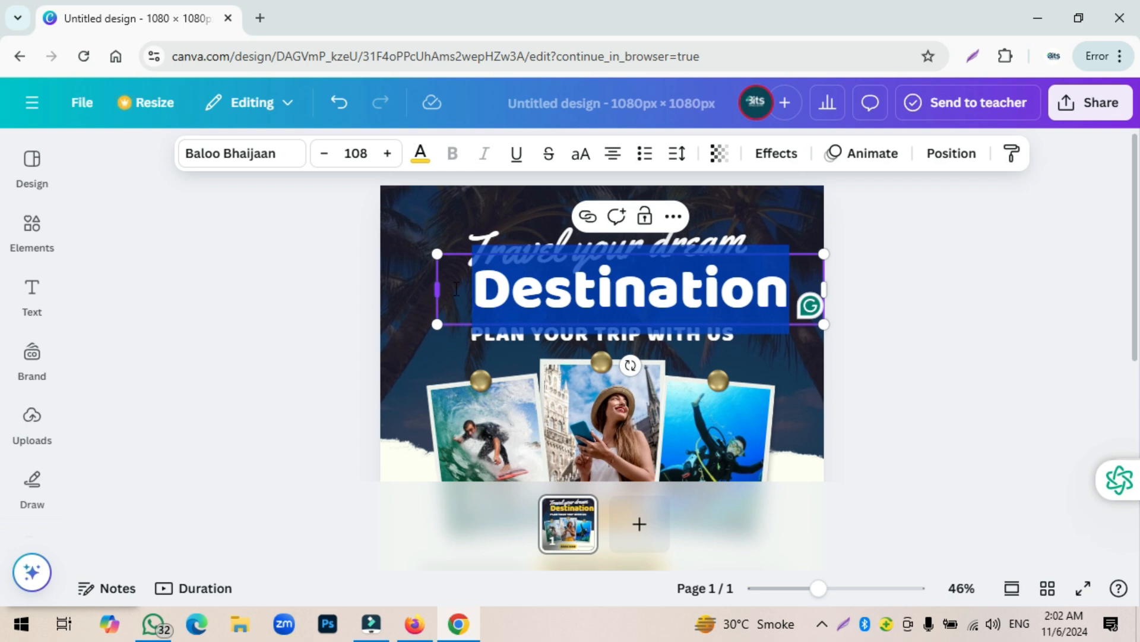
left_click_drag(433, 291, 379, 298)
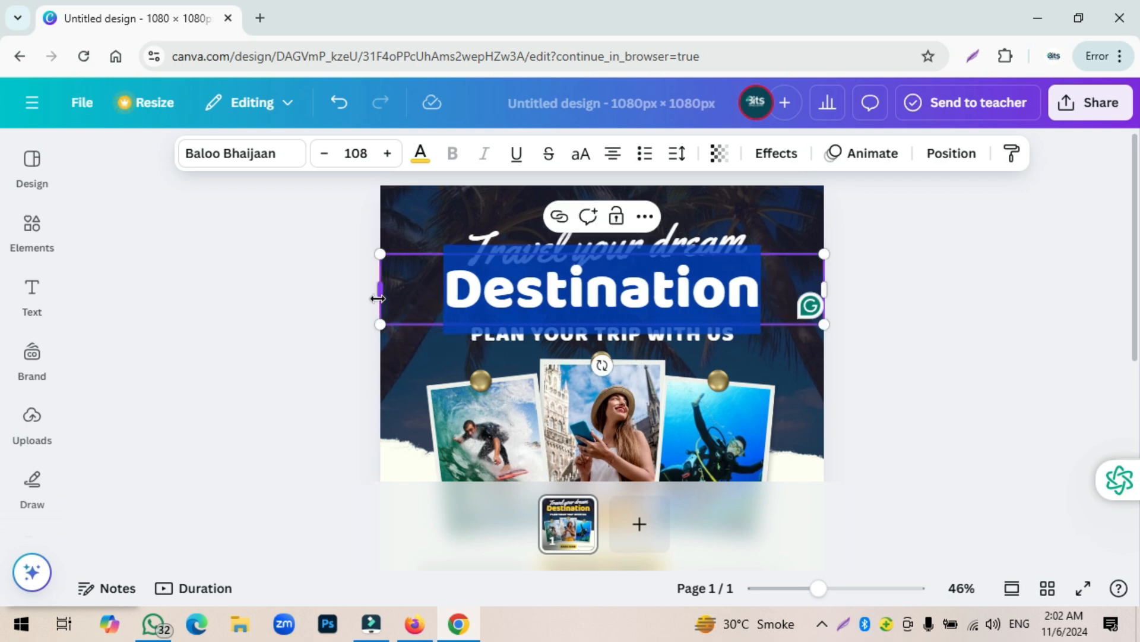
Step: Increase the "Destination" heading's font size to 114, undo the last five increases and deselect the text
left_click(386, 154)
left_click(386, 153)
left_click(386, 154)
left_click(386, 154)
left_click(386, 153)
left_click(386, 153)
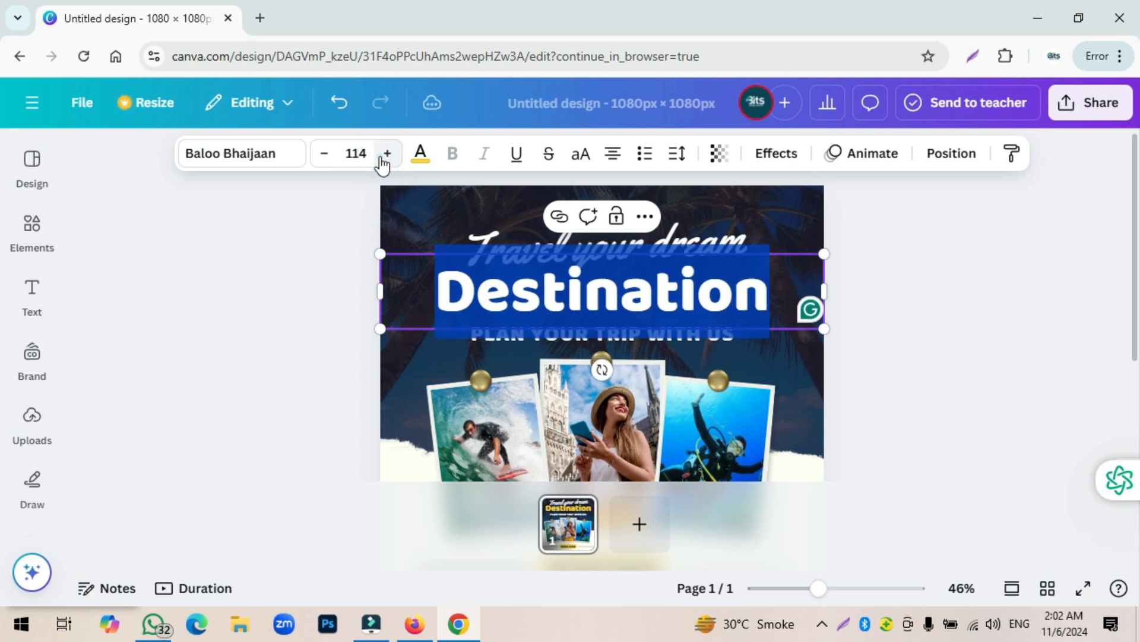
key("ctrl+z")
key("ctrl+z")
key("ctrl+z")
key("ctrl+z")
key("ctrl+z")
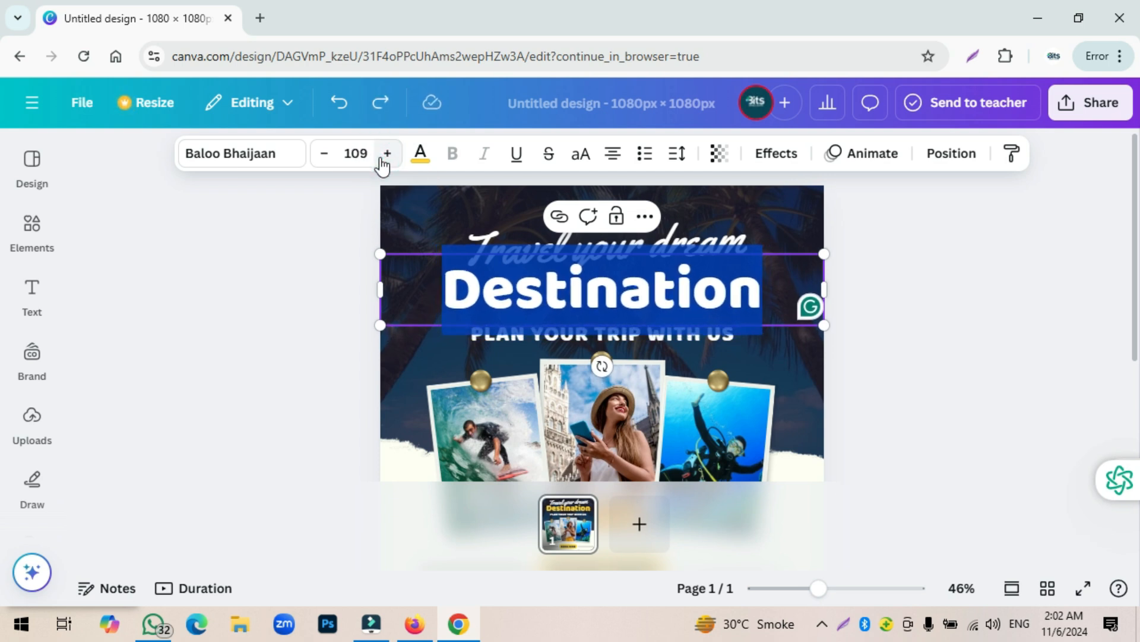
left_click(958, 344)
Step: Try dark brown and light blue photo colors on the "Destination" heading, and recolor it with the document's yellow
left_click(629, 293)
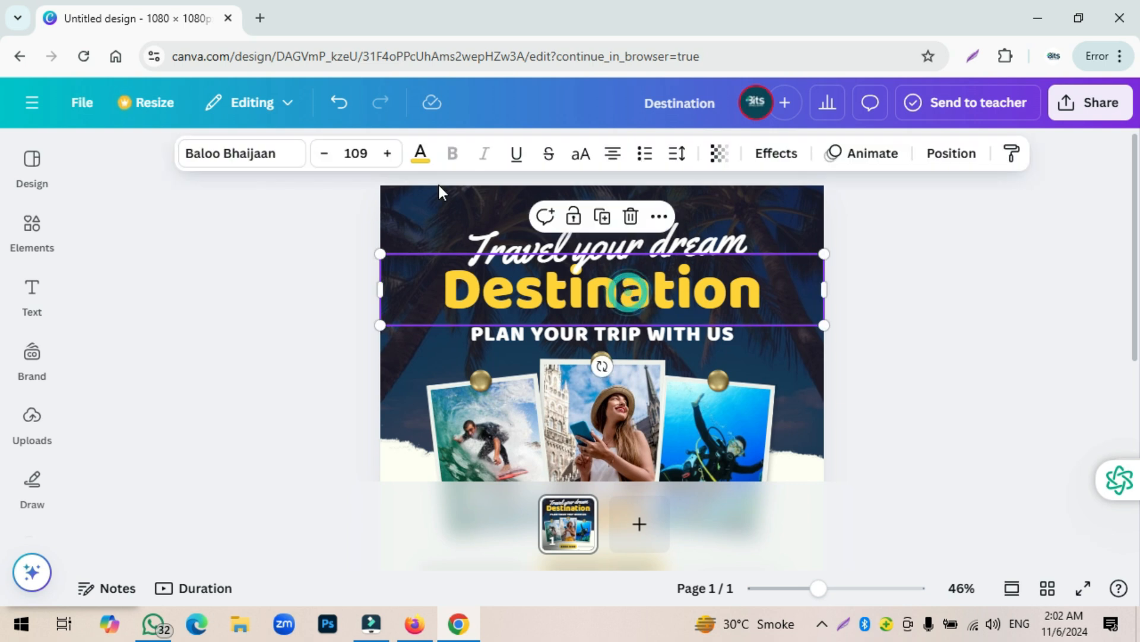
left_click(420, 153)
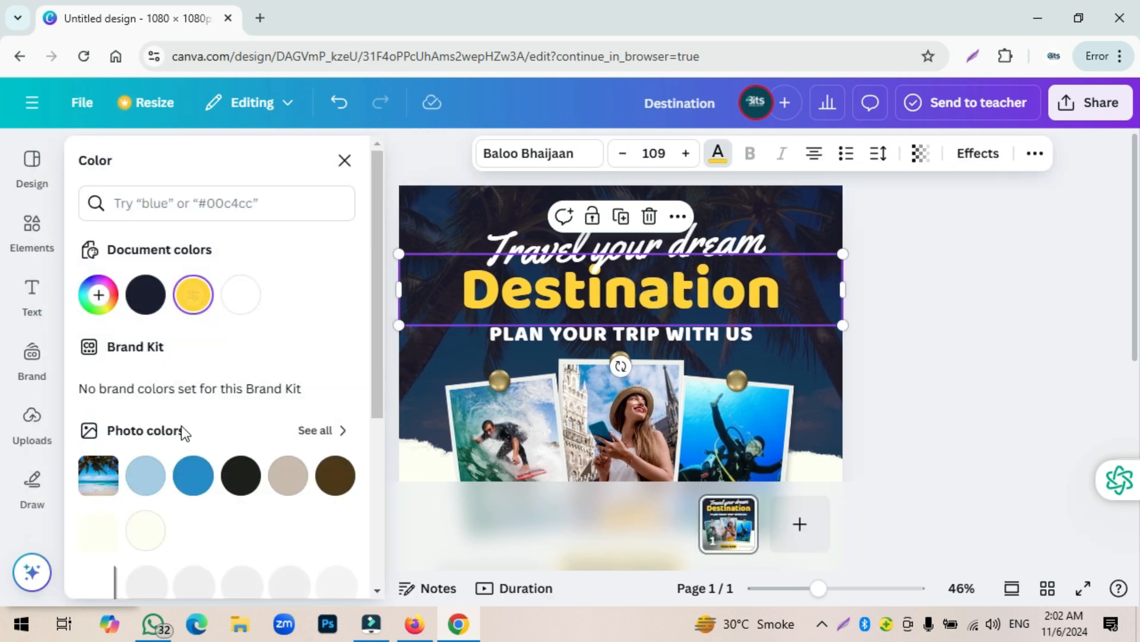
left_click(336, 480)
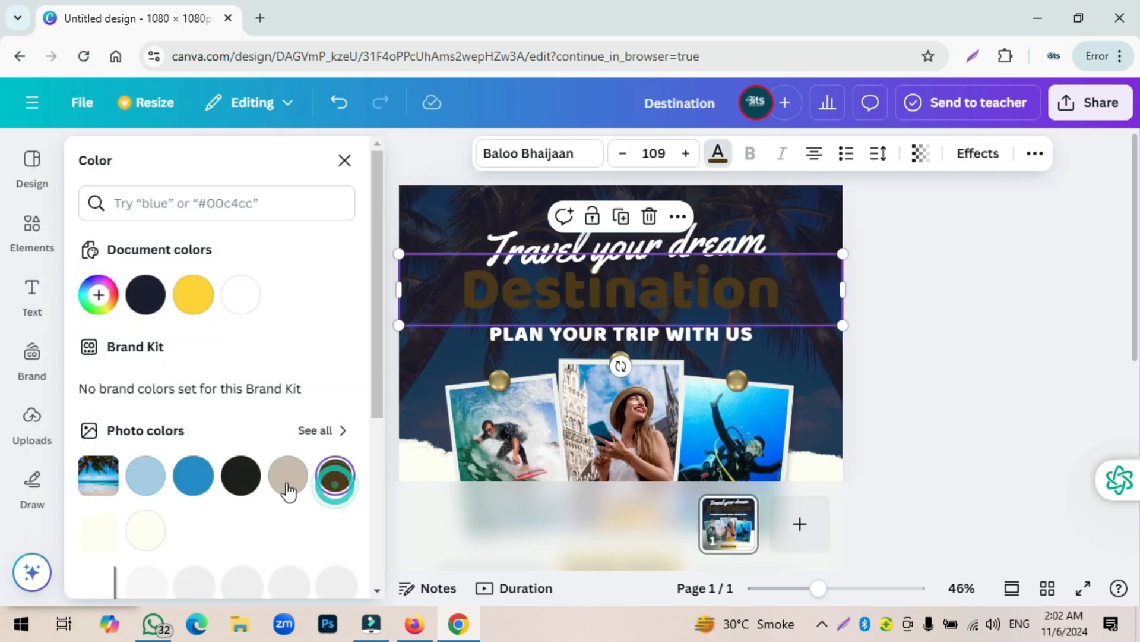
left_click(145, 476)
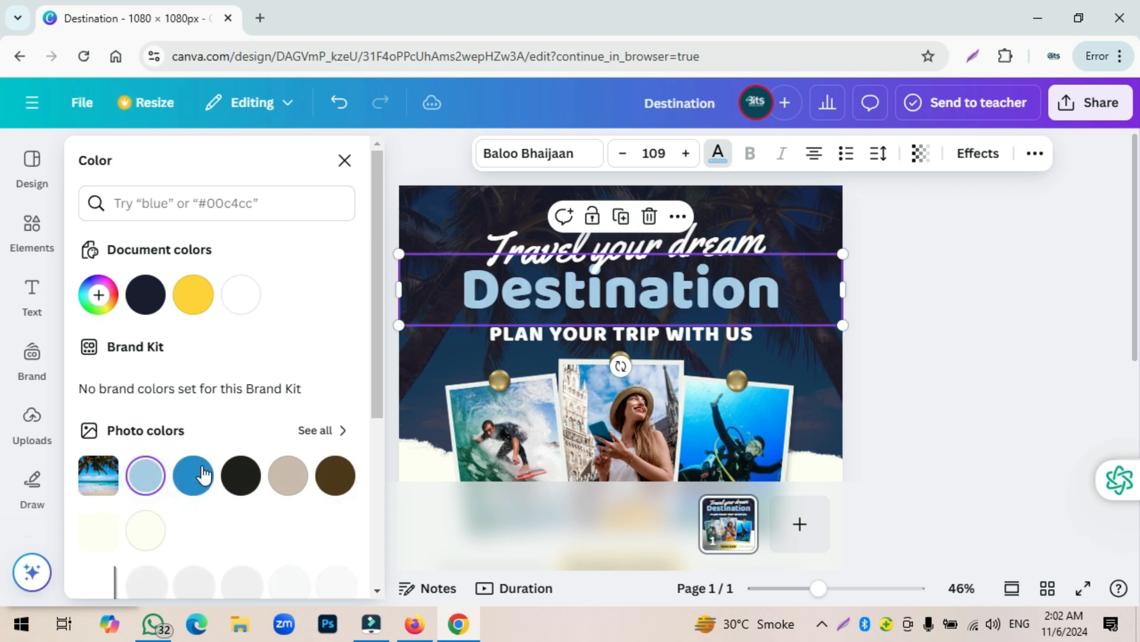
left_click(193, 294)
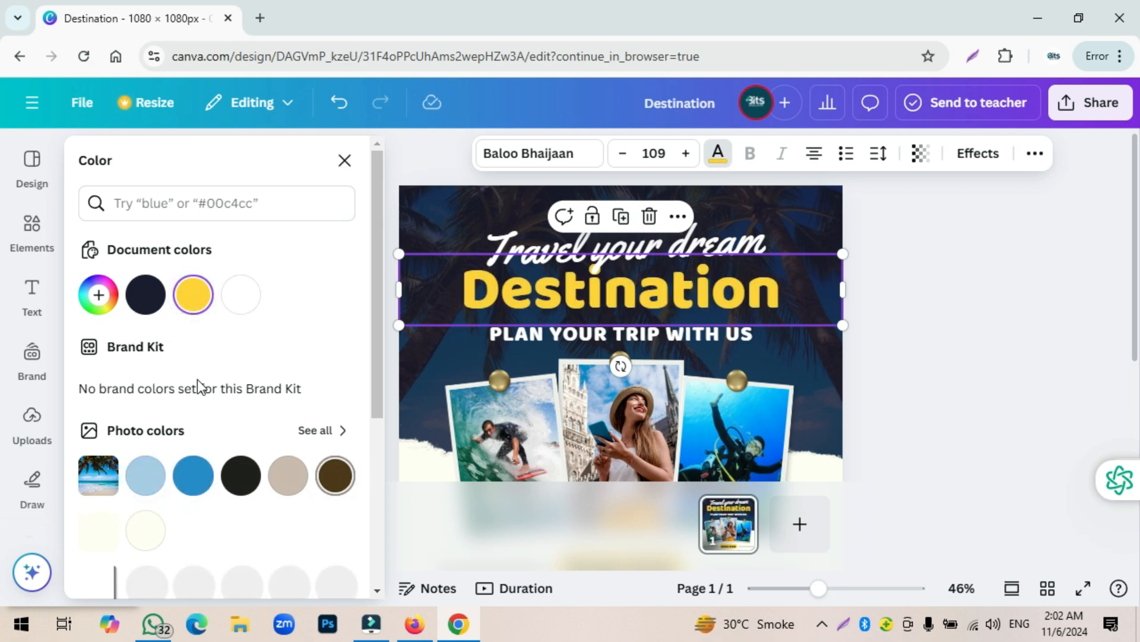
left_click(1010, 400)
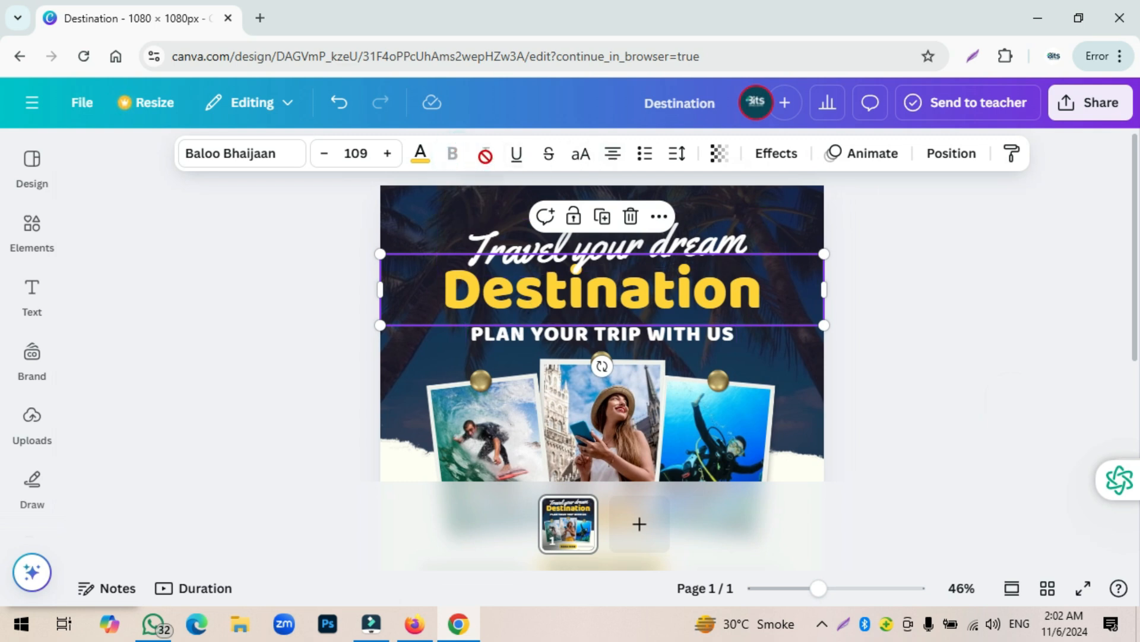
Step: Try underline and strikethrough on the "Destination" heading, turning each one off again
left_click(608, 246)
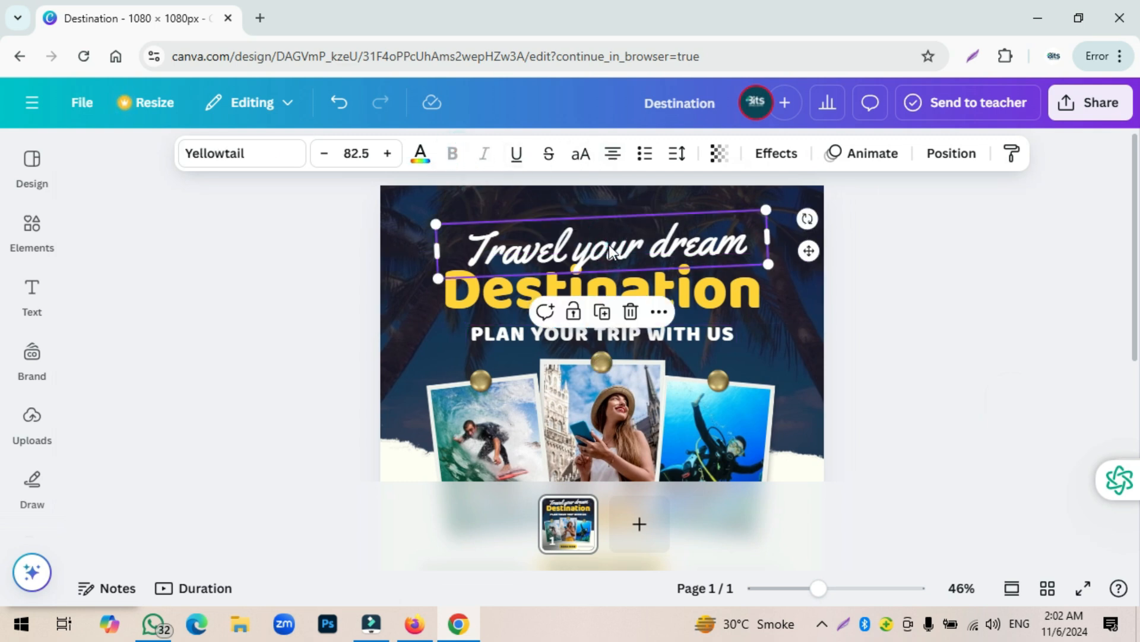
left_click(744, 306)
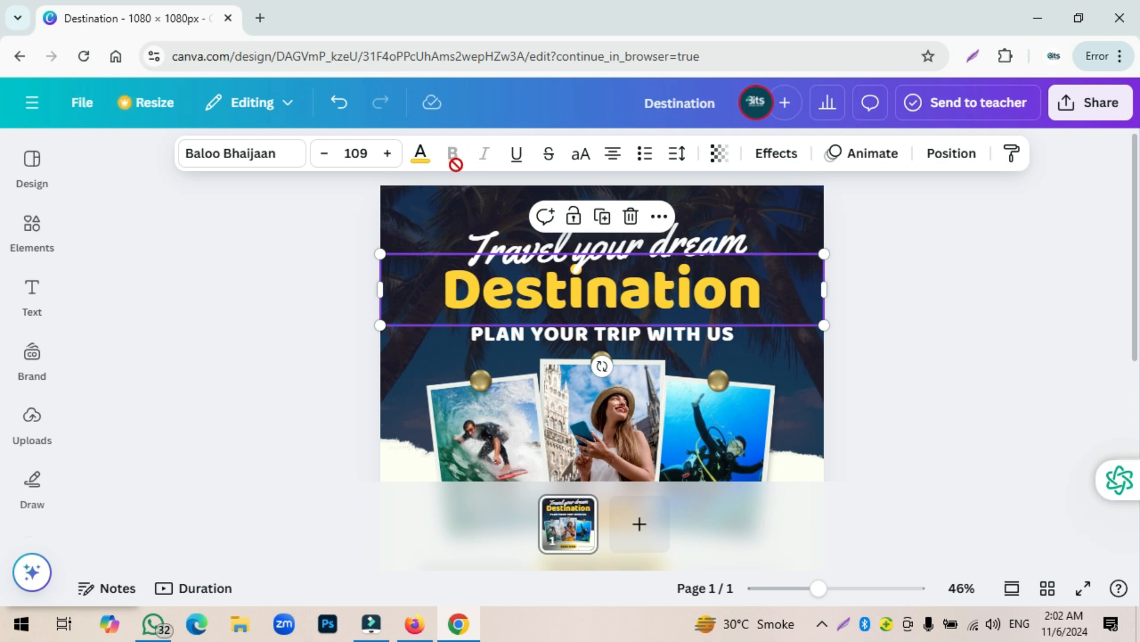
left_click(521, 158)
left_click(522, 158)
left_click(551, 157)
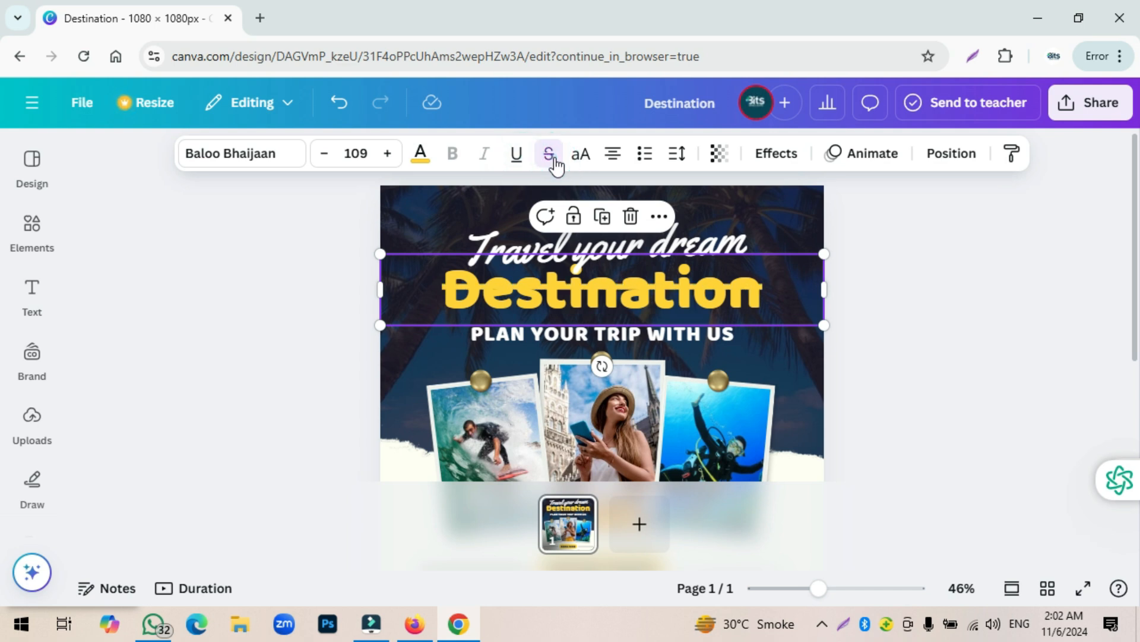
left_click(550, 156)
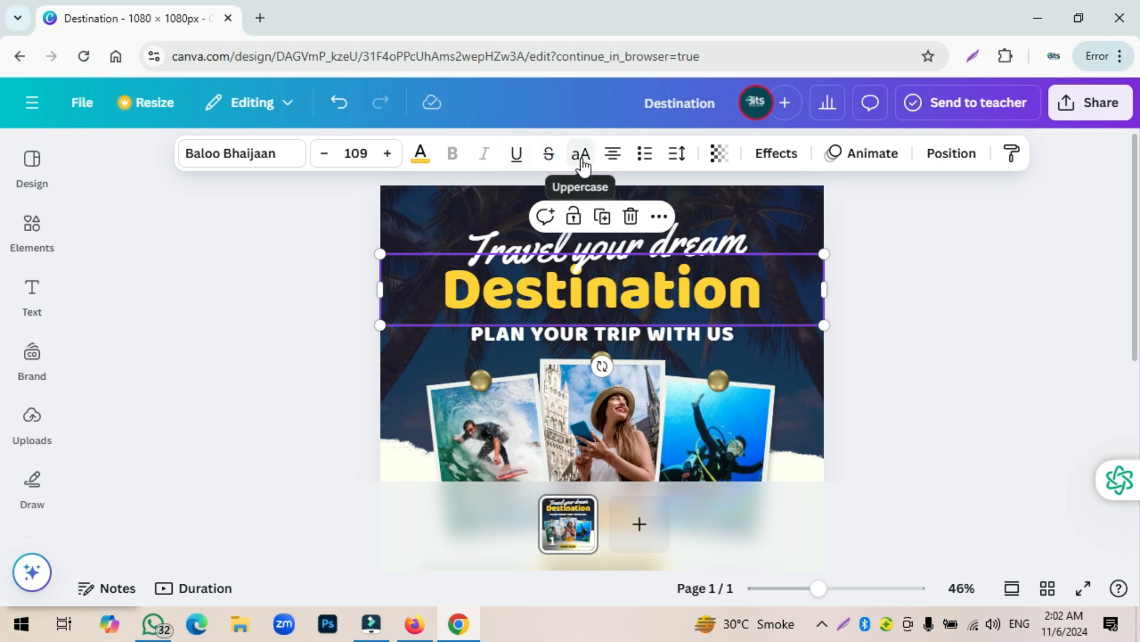
Step: Switch uppercase on and off for the "Destination" heading, and cycle its alignment through left and right back to centered
left_click(582, 155)
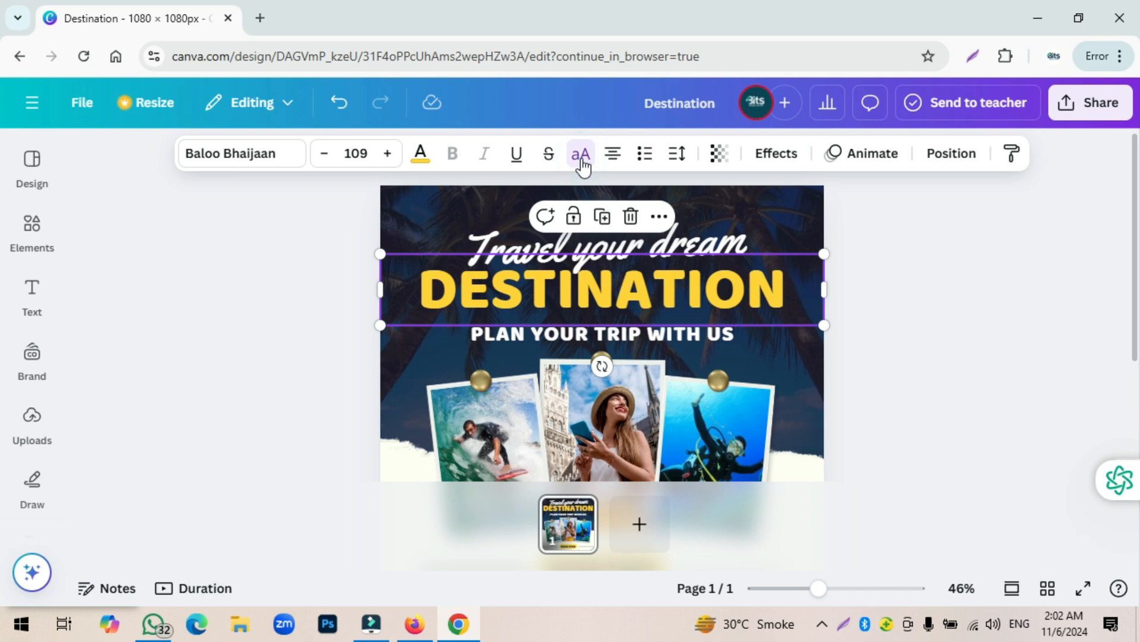
left_click(582, 159)
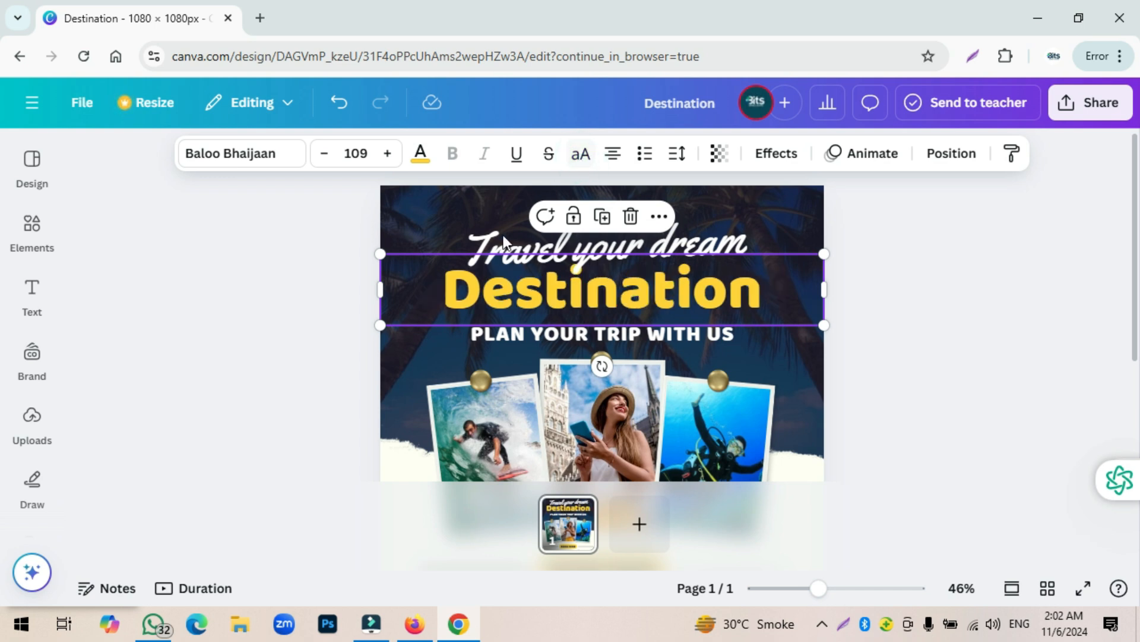
left_click(613, 154)
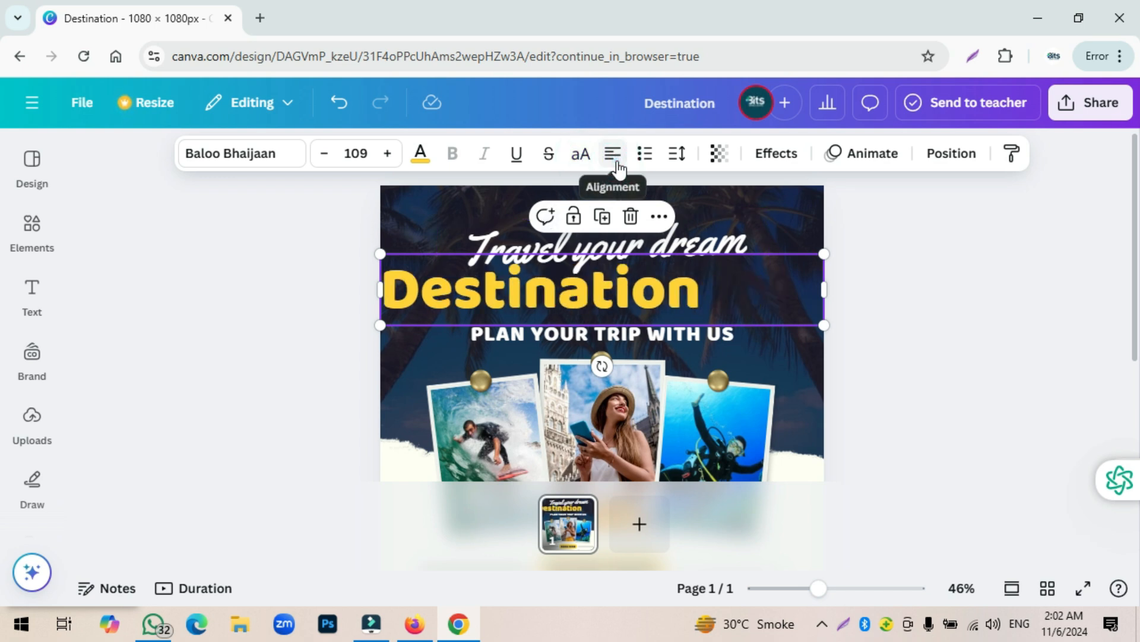
left_click(617, 164)
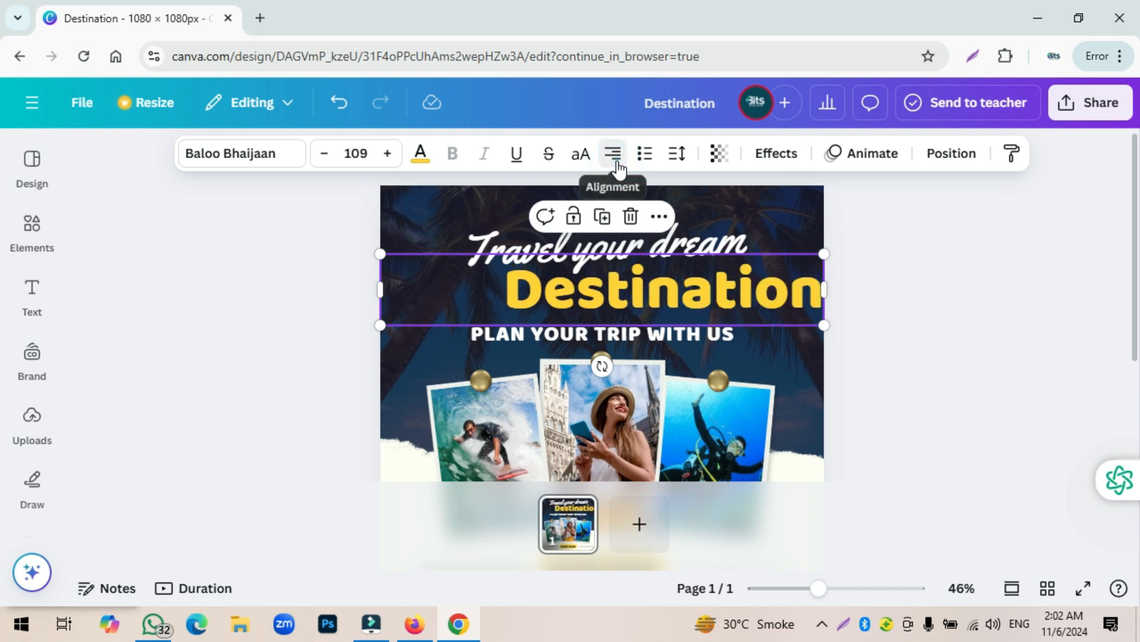
left_click(617, 163)
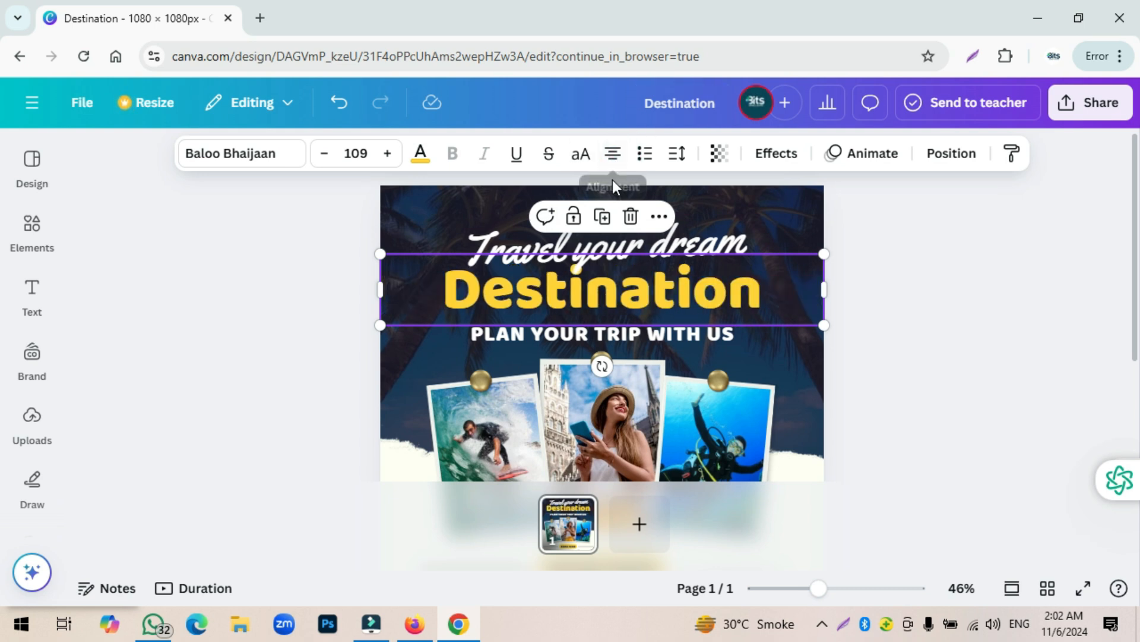
Step: Apply bullet formatting to the "Destination" heading and cycle the list style back to none
left_click(645, 155)
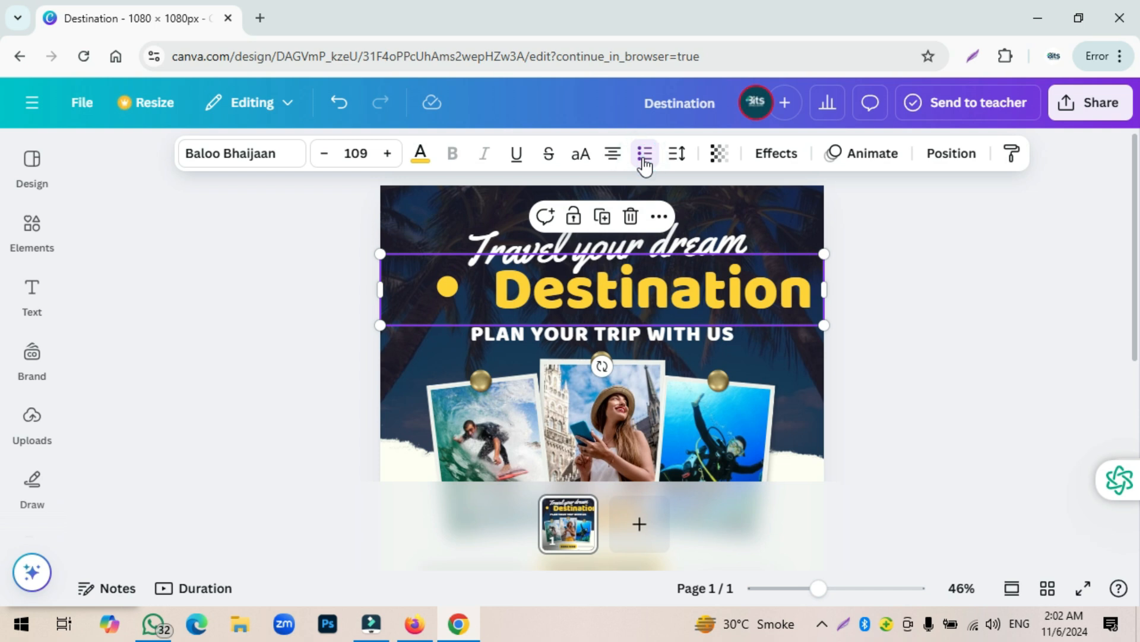
left_click(644, 159)
left_click(645, 160)
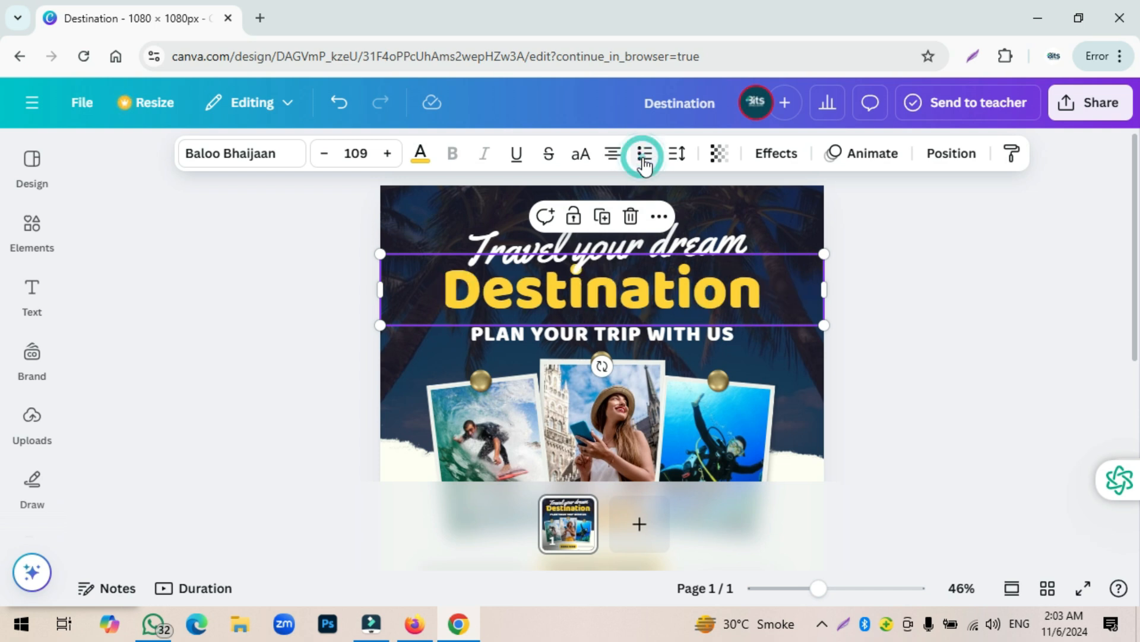
Step: Repeat the text "PLAN YOUR TRIP WITH US" on a second line within its text box
scroll(659, 305, "down", 3)
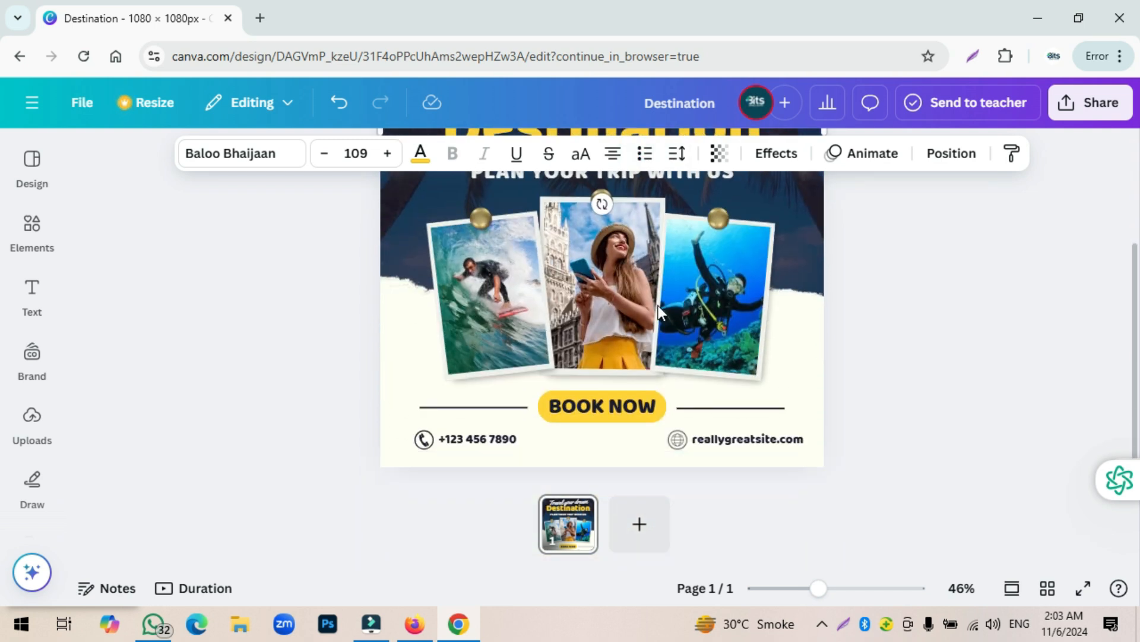
scroll(640, 277, "up", 3)
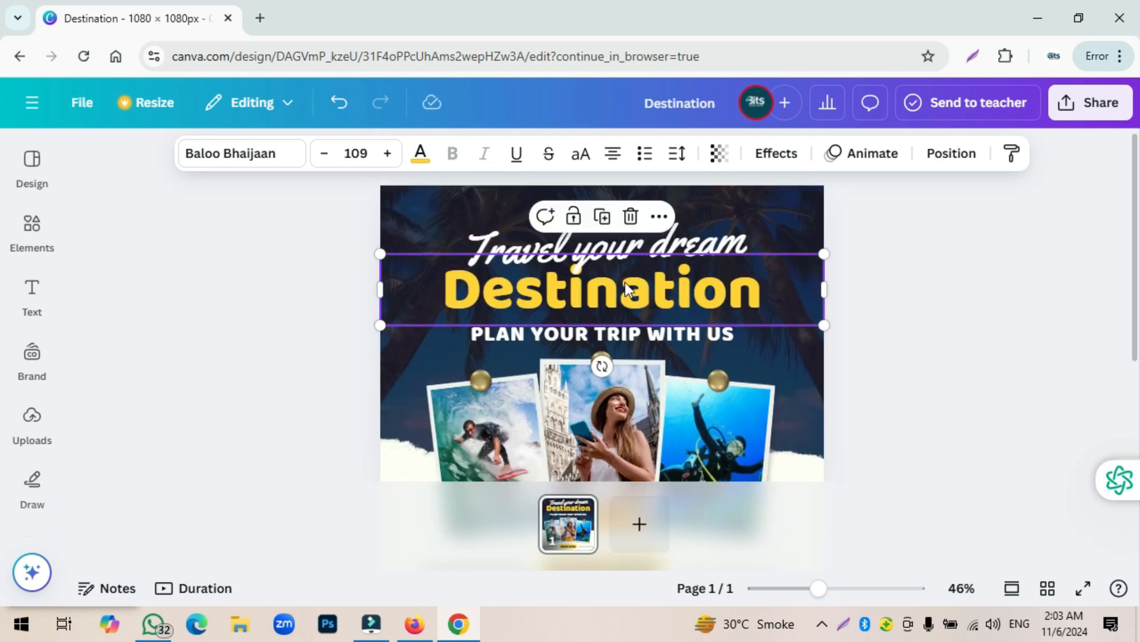
double_click(625, 283)
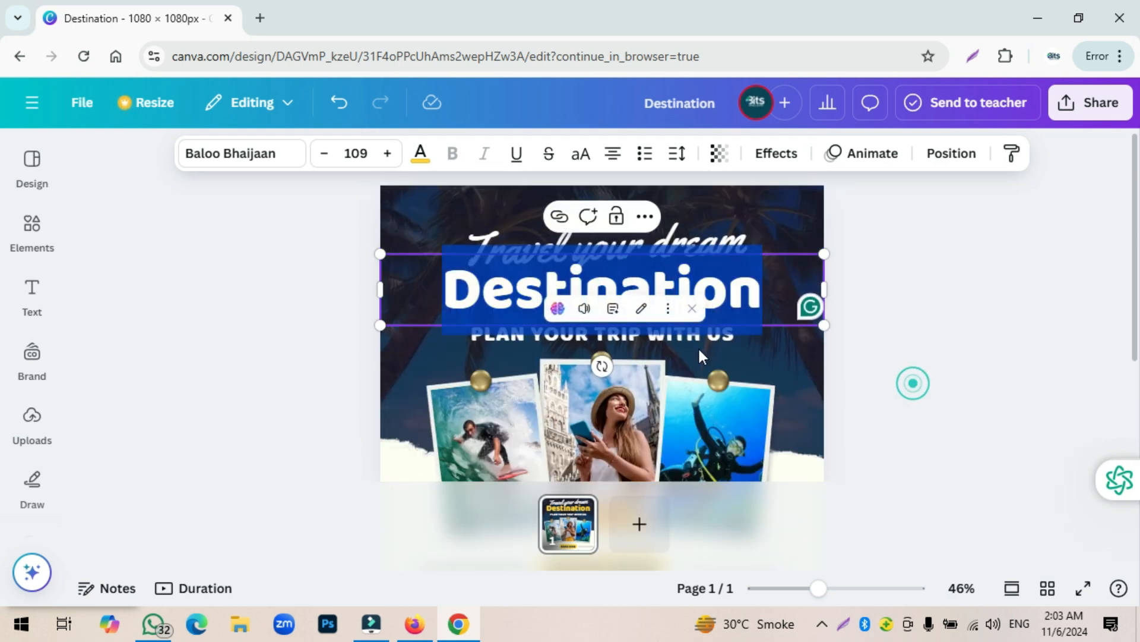
left_click(665, 338)
left_click(665, 337)
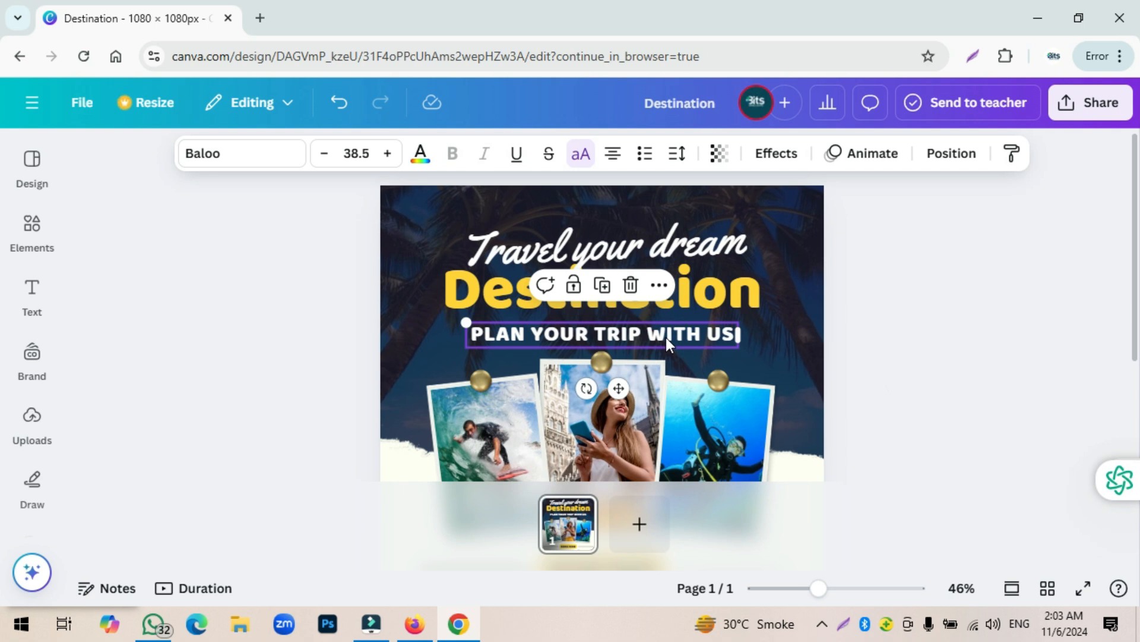
key("ctrl+a")
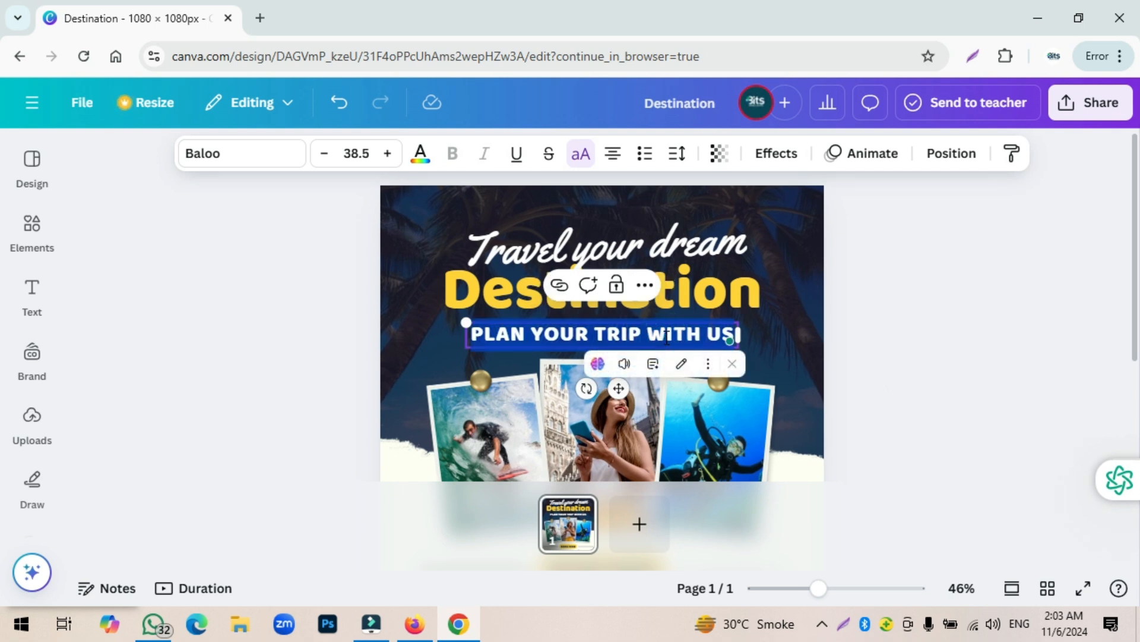
left_click(667, 337)
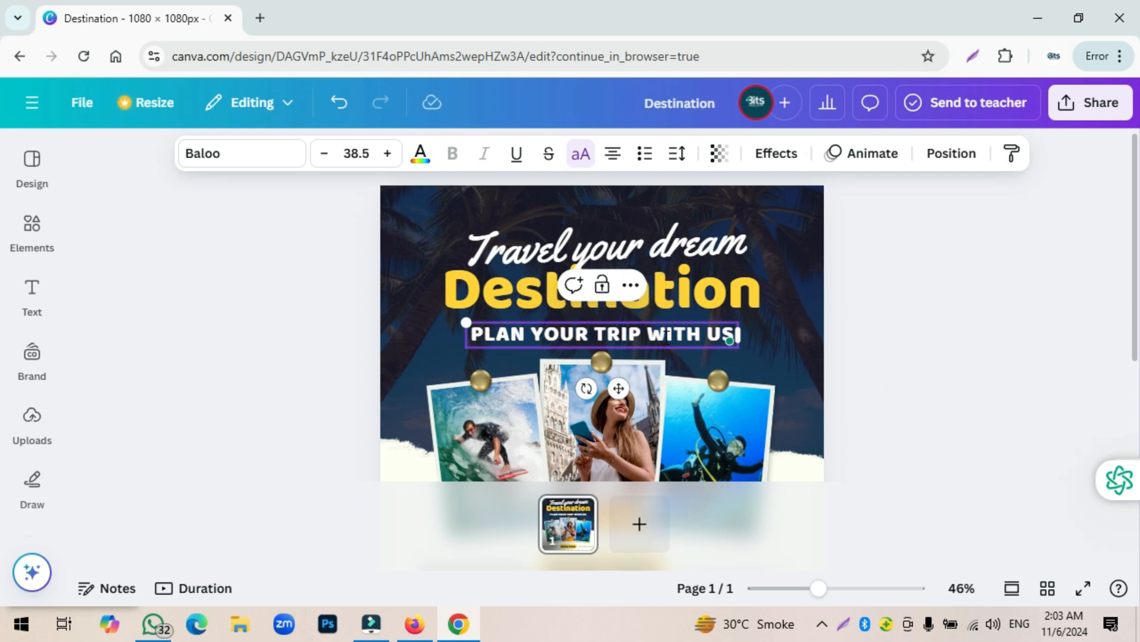
key("Escape")
key("ctrl+d")
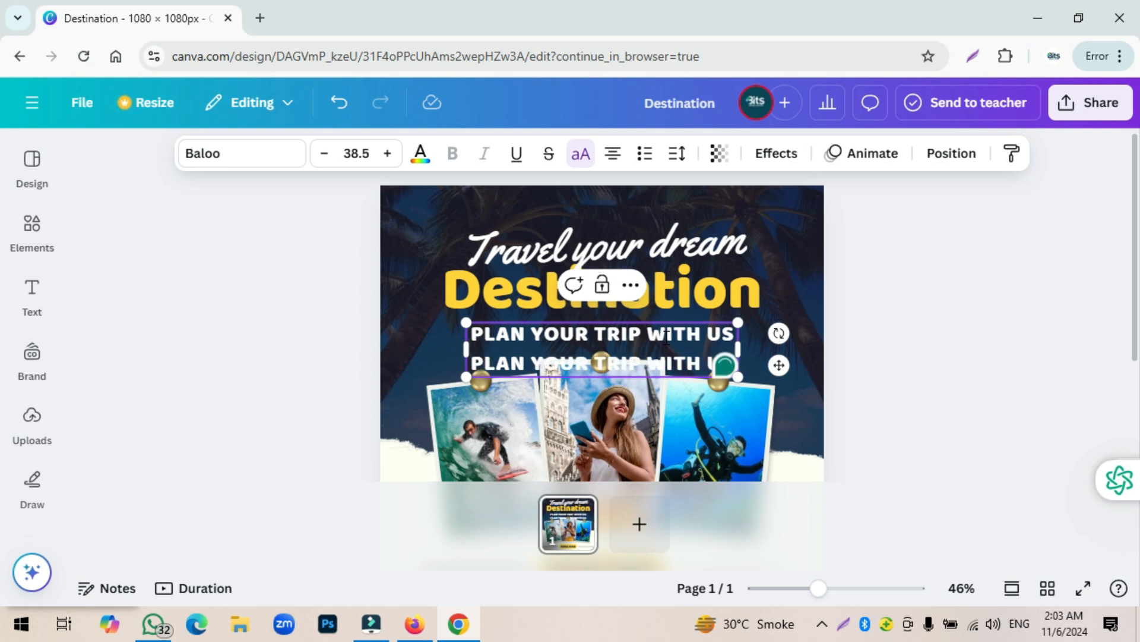
Step: Set the letter spacing of both "PLAN YOUR TRIP WITH US" lines to -62 and their line spacing to 1.29
left_click(534, 293)
left_click(490, 338)
left_click(491, 337)
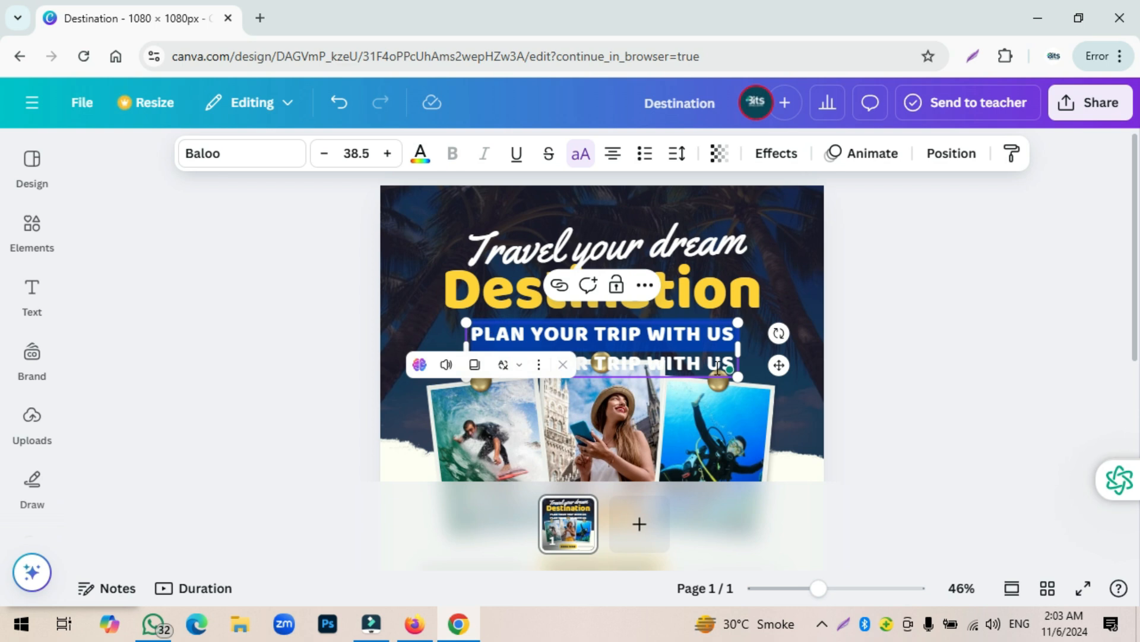
left_click(655, 393)
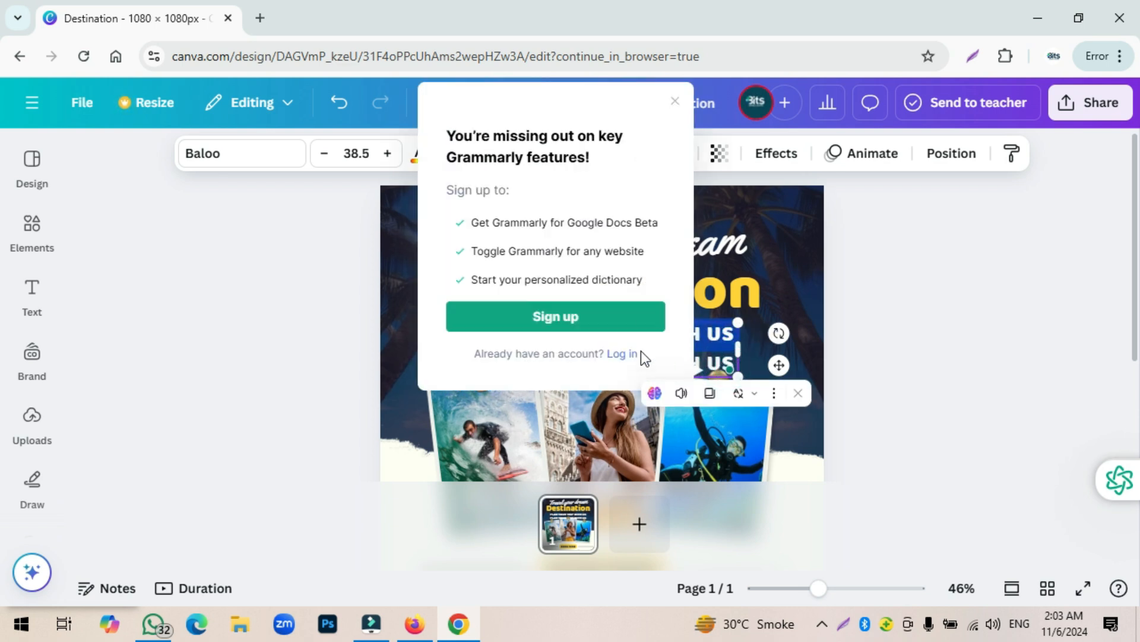
left_click(672, 106)
left_click_drag(478, 337, 735, 363)
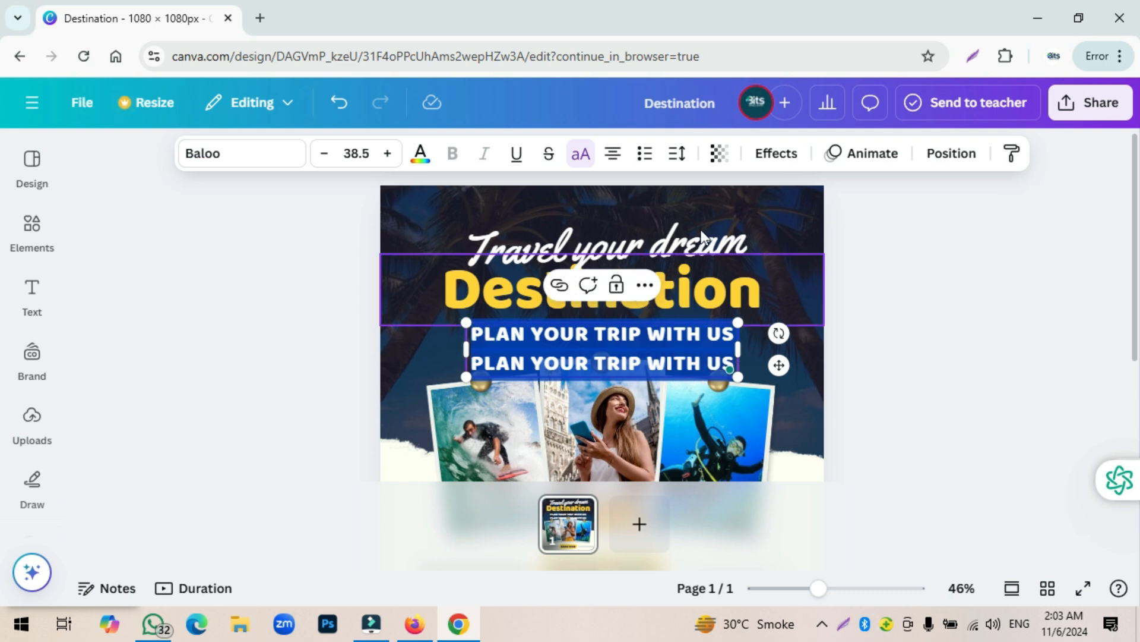
left_click(678, 153)
mouse_move(620, 235)
left_mouse_down()
mouse_move(669, 234)
mouse_move(604, 229)
left_mouse_up()
mouse_move(643, 291)
left_mouse_down()
mouse_move(775, 292)
mouse_move(639, 303)
left_mouse_up()
Step: Try different anchor options for the "PLAN YOUR TRIP WITH US" text box and settle on the middle anchor
left_click(727, 364)
left_click(762, 363)
left_click(727, 364)
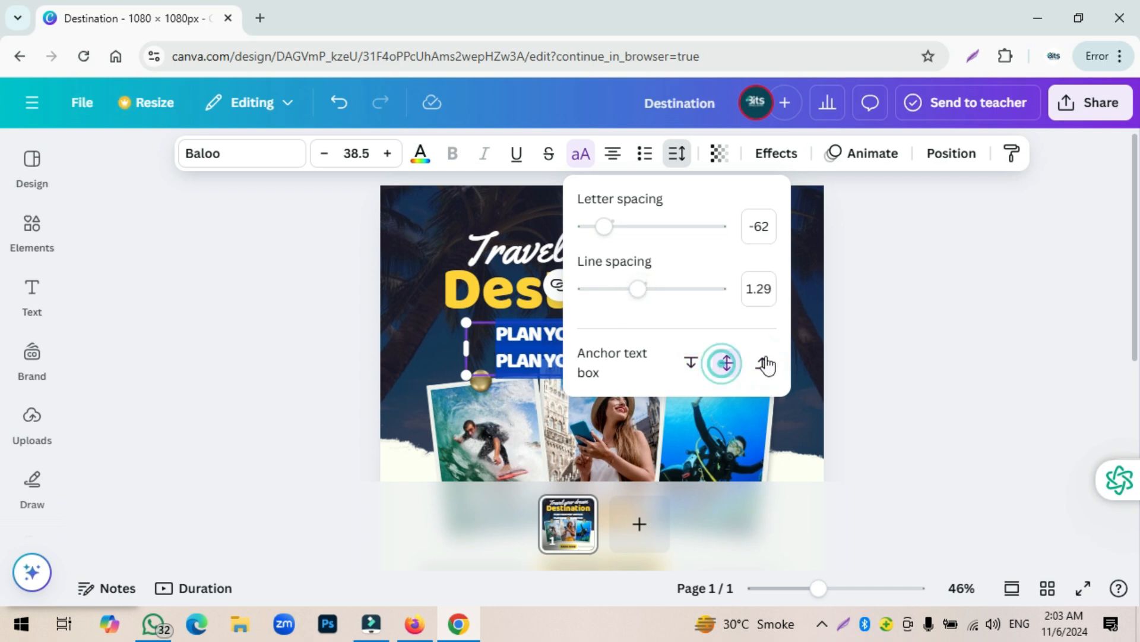
left_click(872, 361)
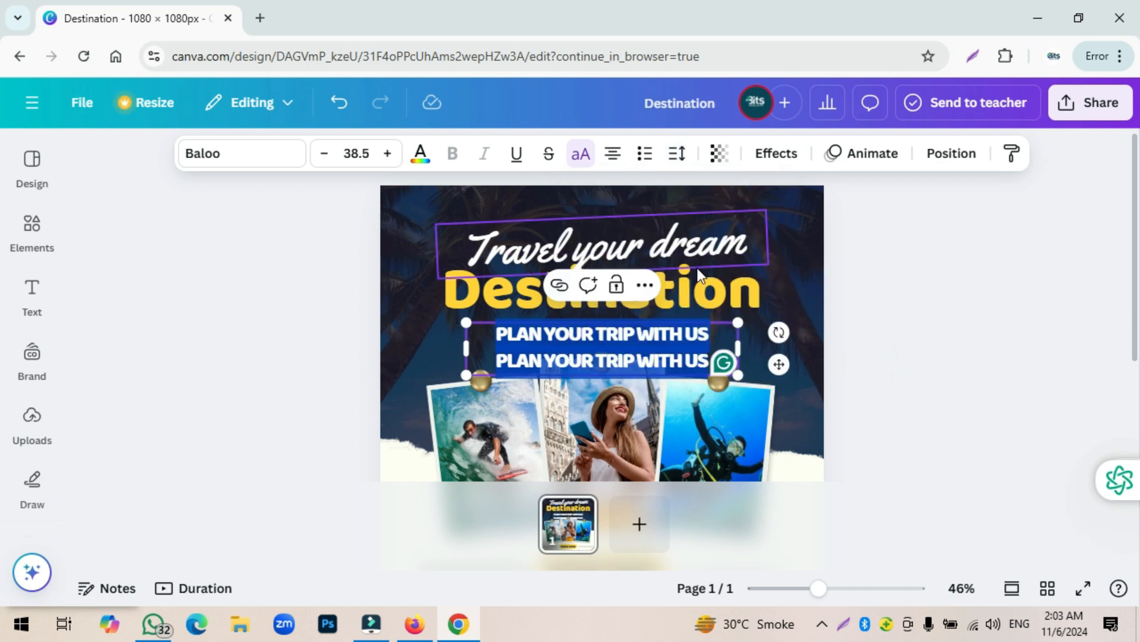
left_click(839, 383)
Step: Try lowering the opacity of the center photo of the woman in a hat, and restore it to fully opaque
scroll(713, 374, "down", 3)
left_click(619, 341)
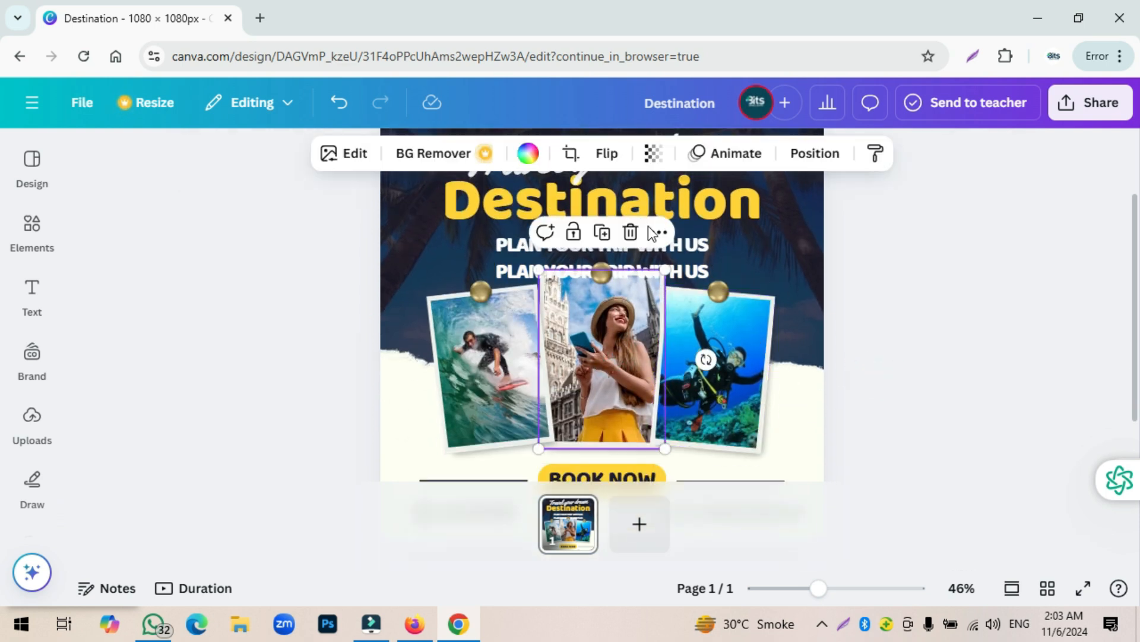
left_click(947, 341)
left_click(622, 295)
left_click(653, 153)
left_click_drag(686, 237, 757, 252)
scroll(907, 295, "up", 2)
left_click(915, 296)
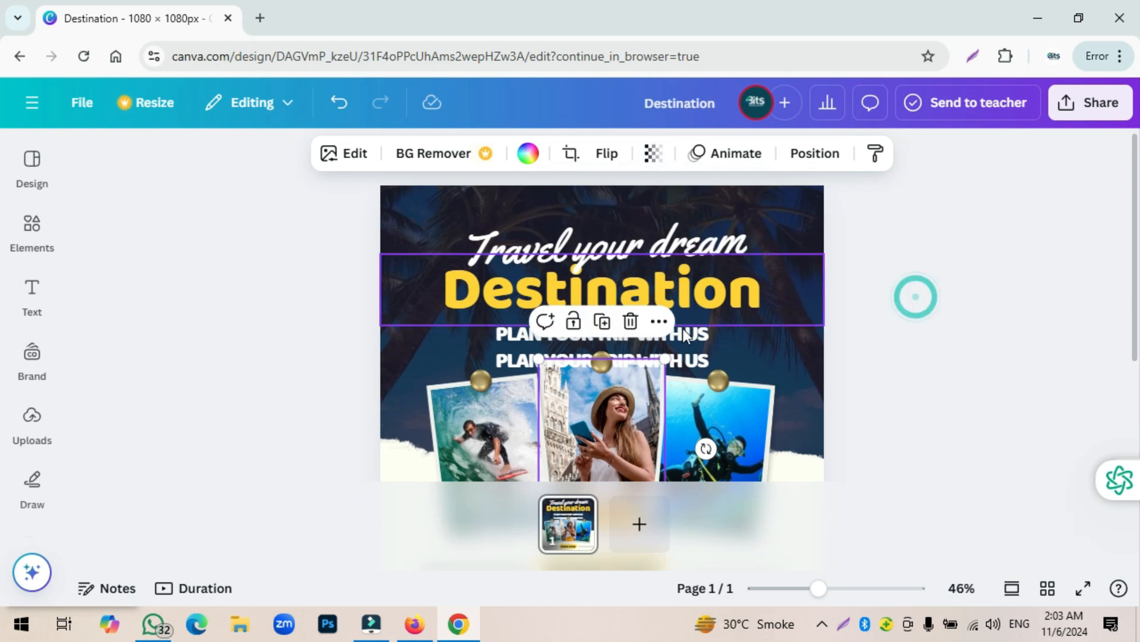
Step: Try the transparency setting on the "Destination" heading and return it to fully opaque
left_click(678, 295)
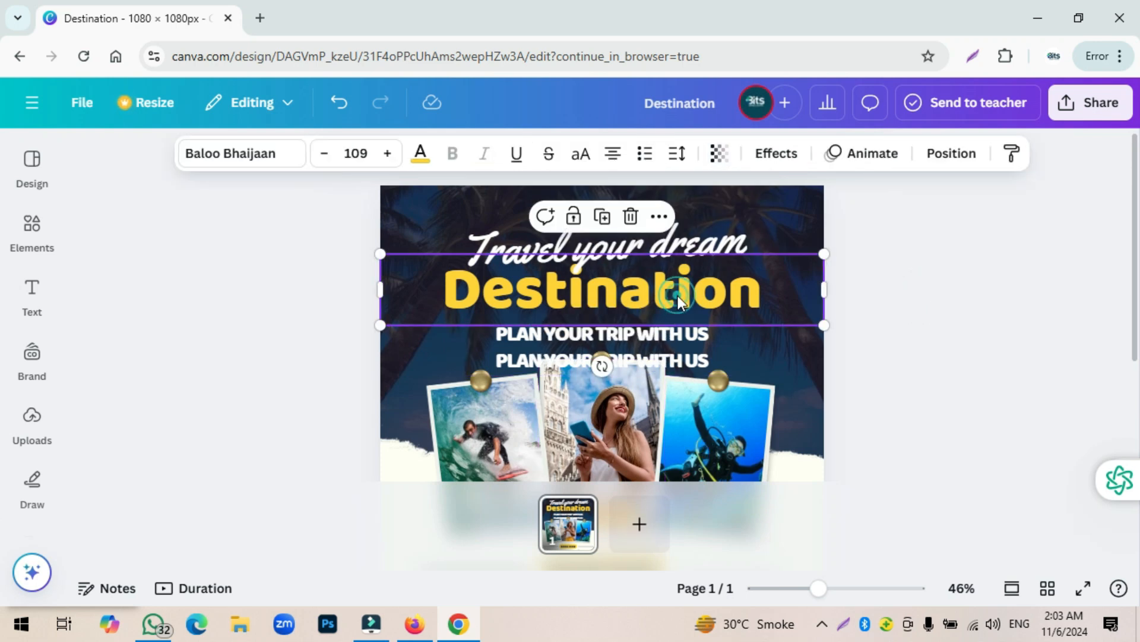
left_click(720, 153)
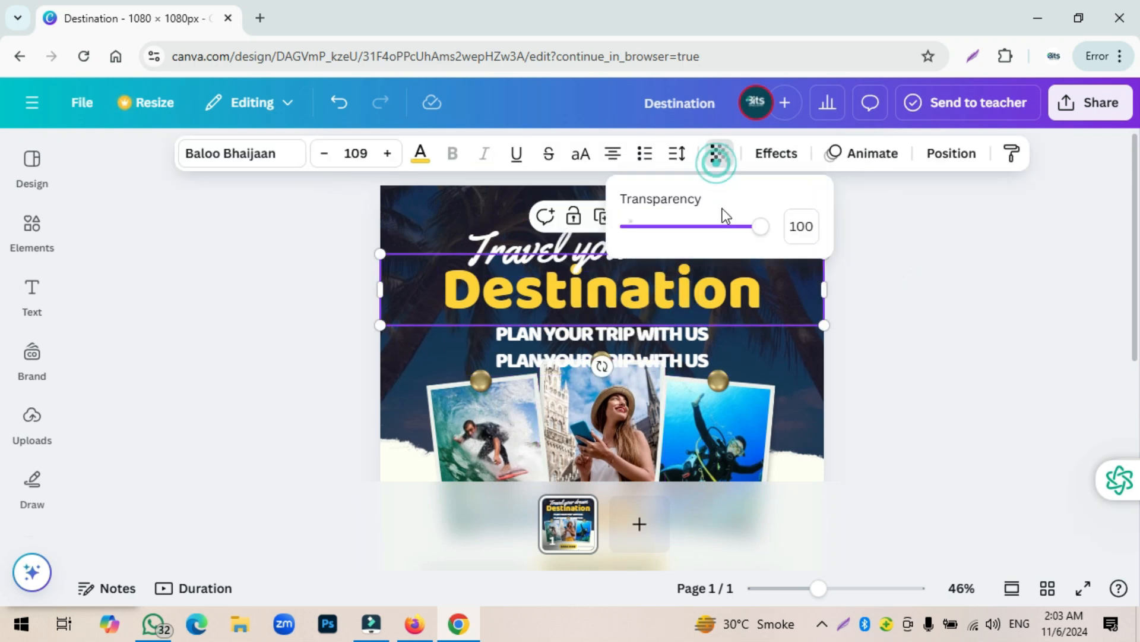
left_click_drag(747, 239, 796, 248)
left_click(949, 281)
Step: Try the Neon, Glitch and Echo effects on the "Destination" heading, and undo them all
double_click(740, 300)
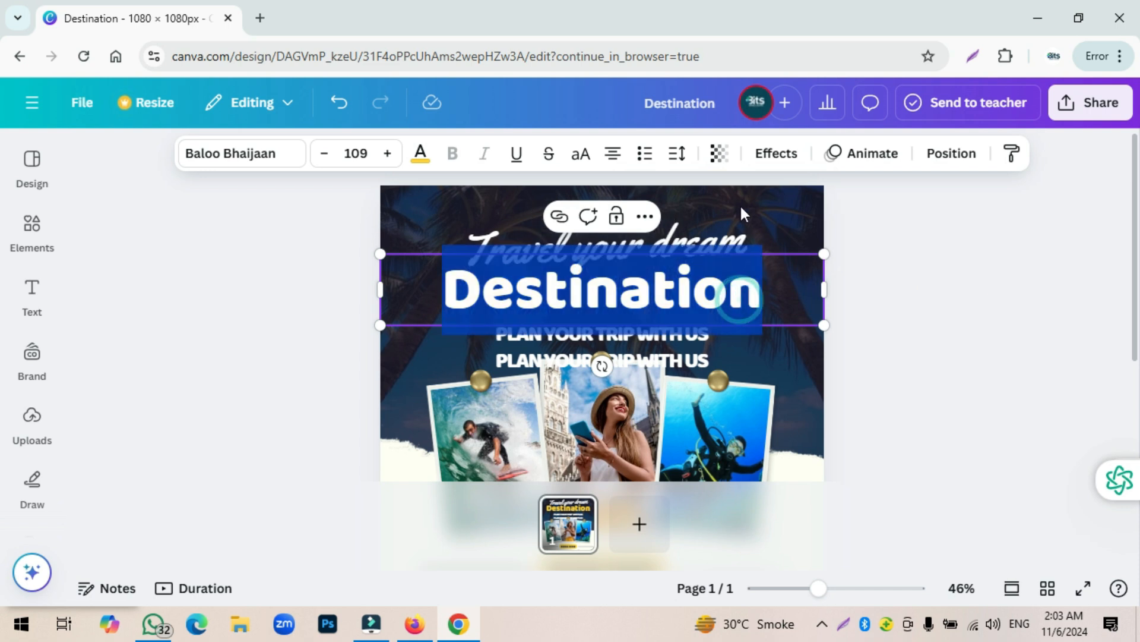
key("Escape")
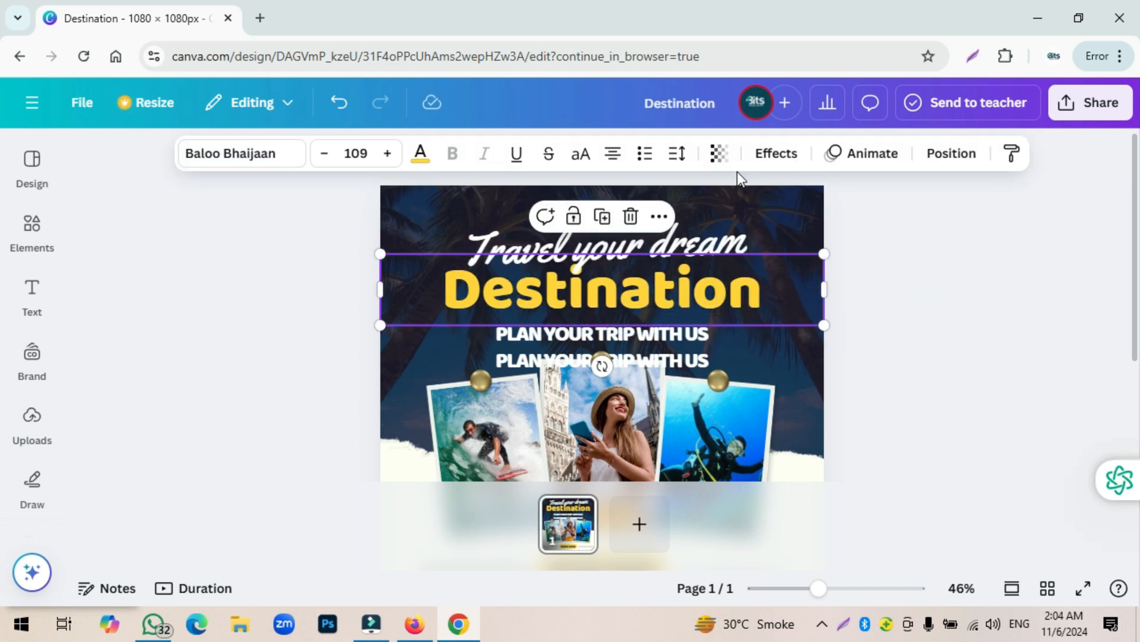
left_click(774, 155)
scroll(255, 368, "down", 4)
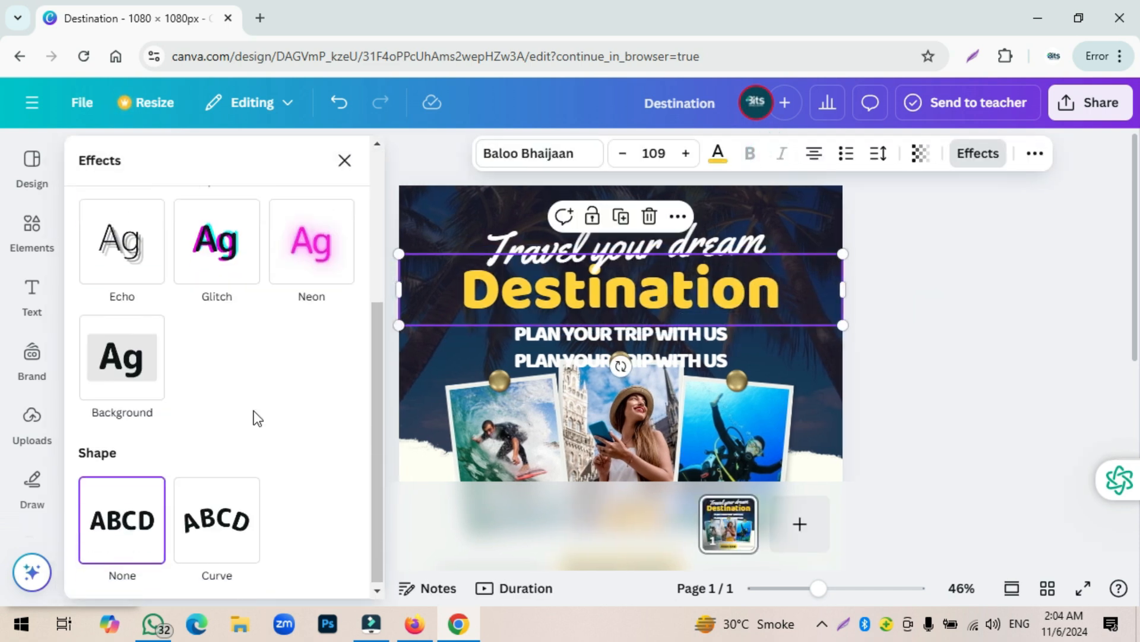
left_click(311, 244)
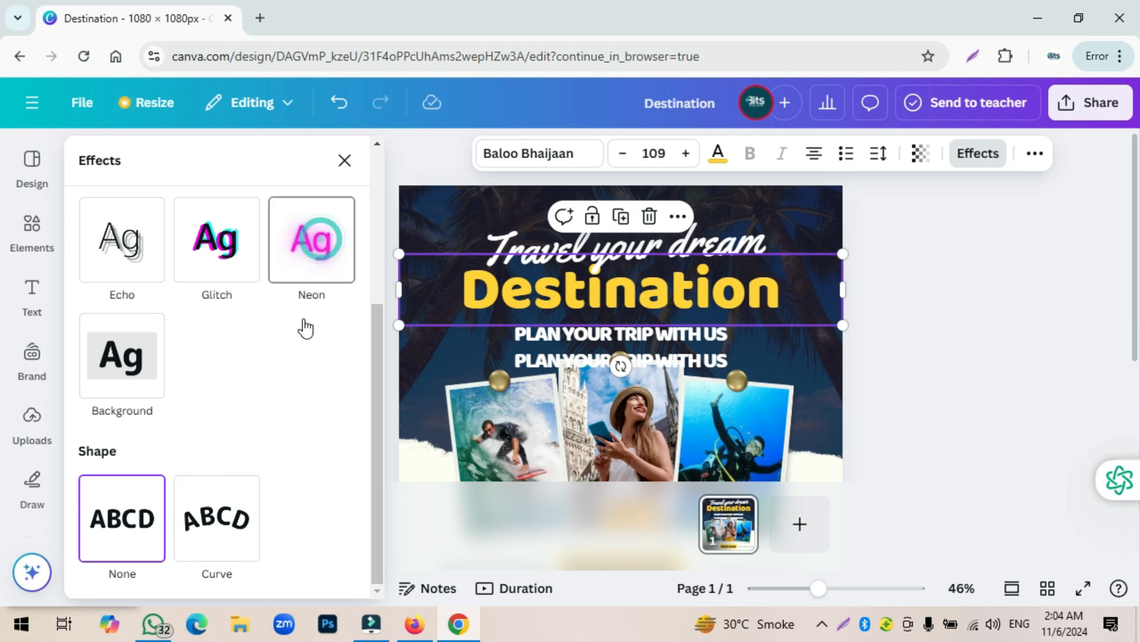
left_click(232, 271)
left_click(160, 264)
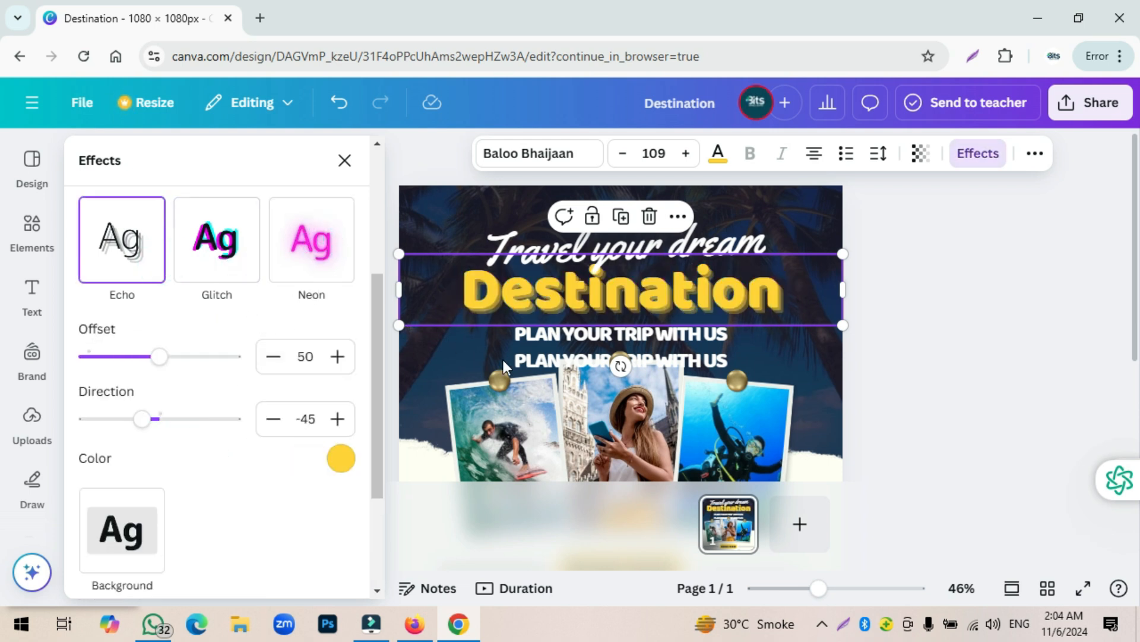
key("ctrl+z")
key("ctrl+z")
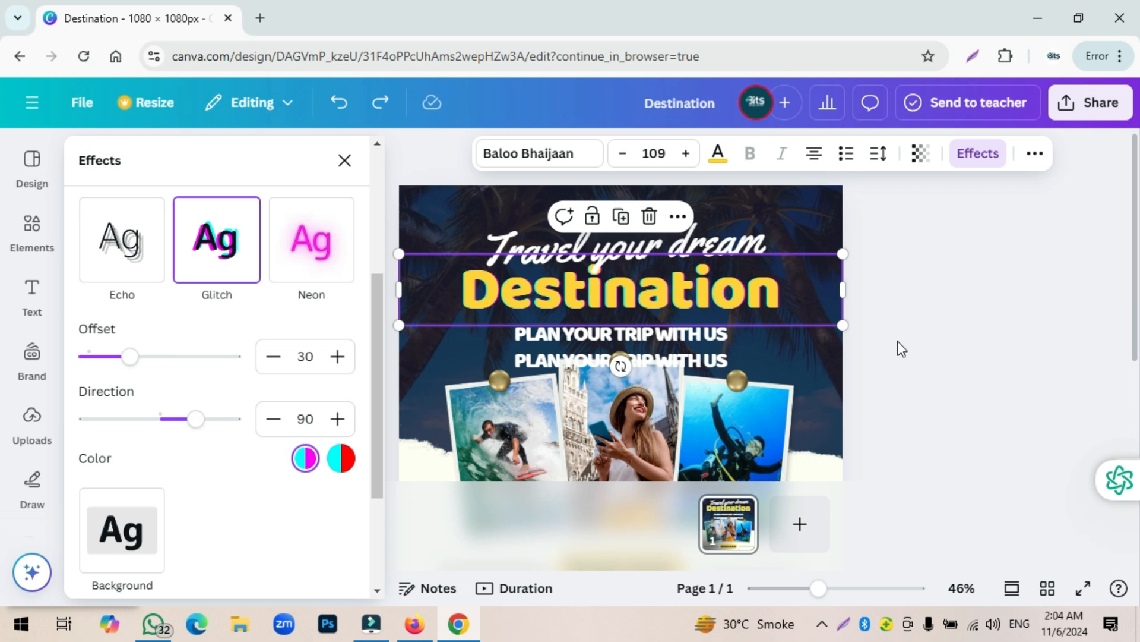
key("ctrl+z")
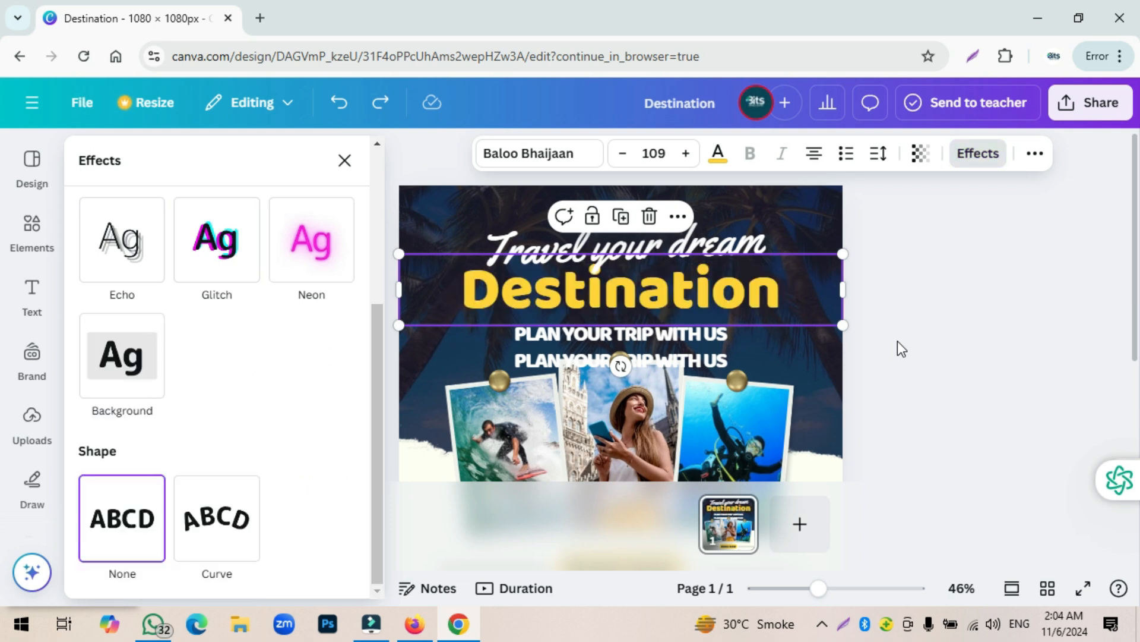
left_click(1020, 298)
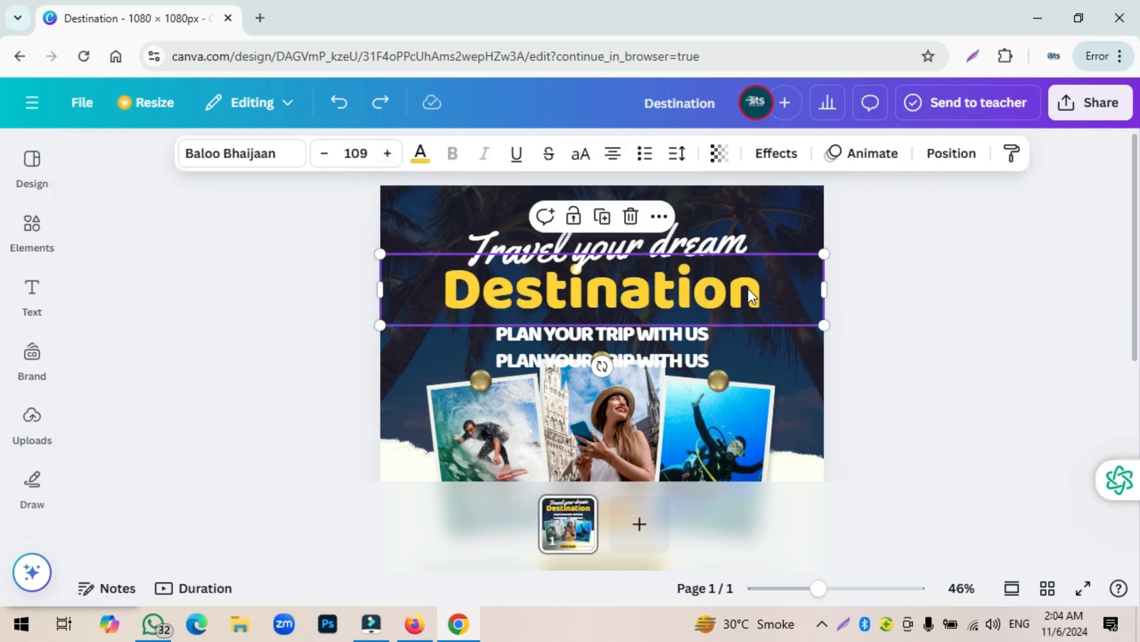
Step: Try the Ascend and Merge text animations on the "Destination" heading, adjusting the Merge intensity, and remove the animation
double_click(747, 287)
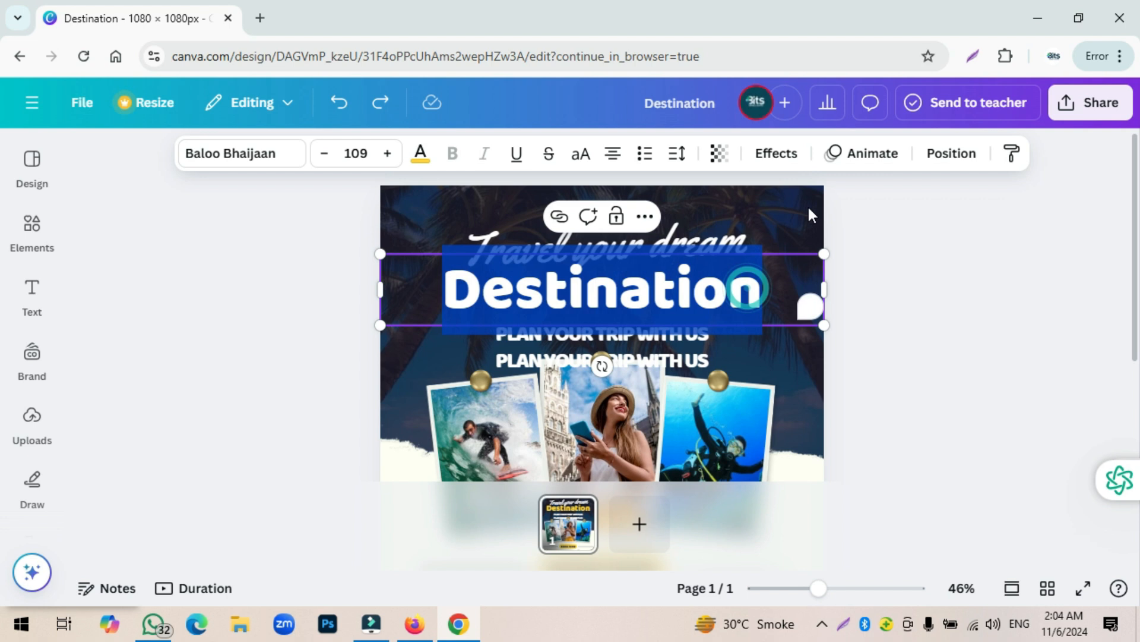
left_click(884, 166)
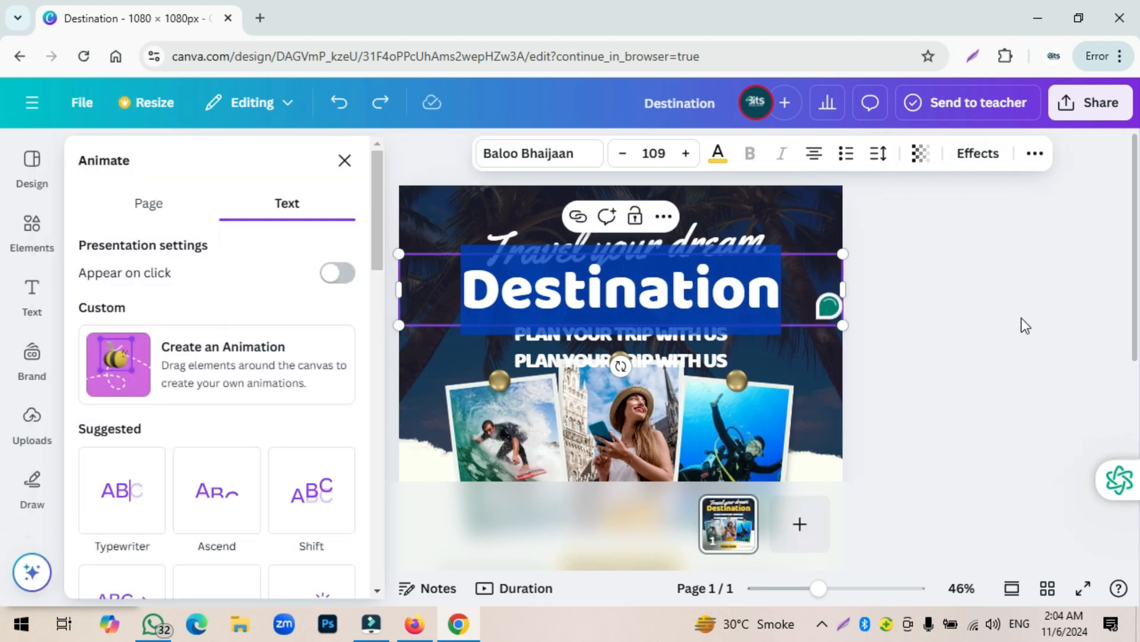
left_click(224, 517)
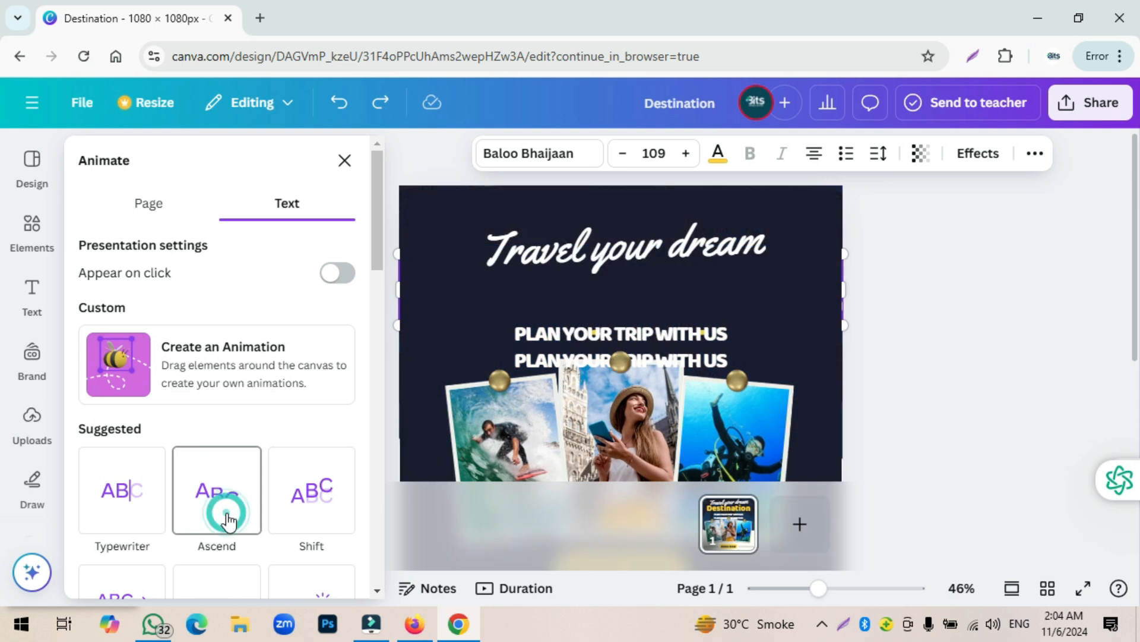
scroll(202, 445, "down", 5)
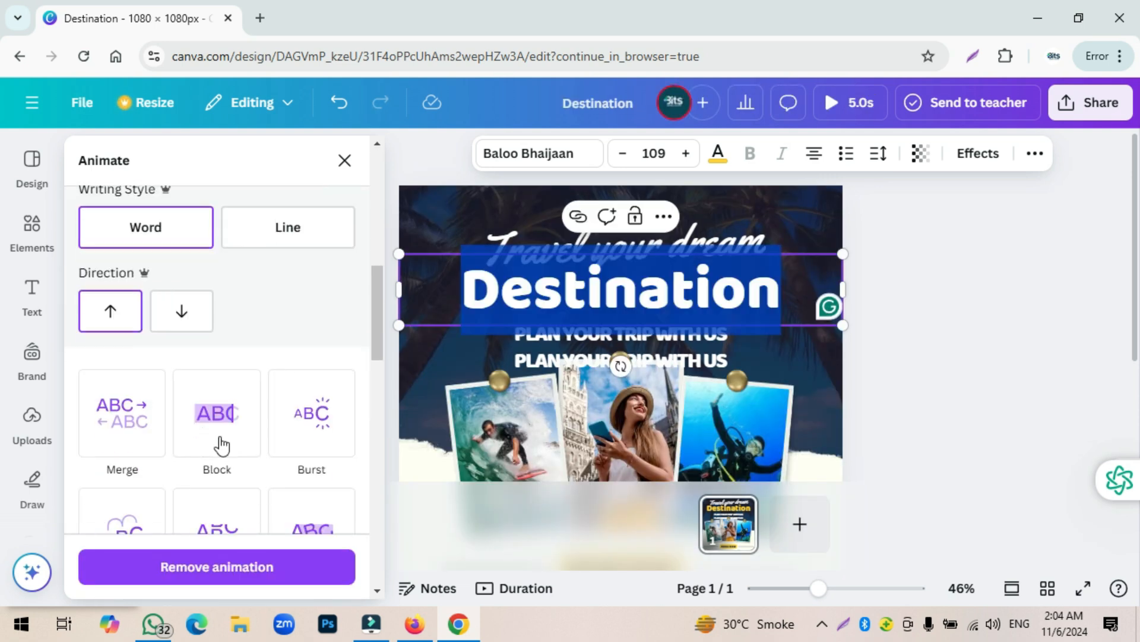
left_click(153, 426)
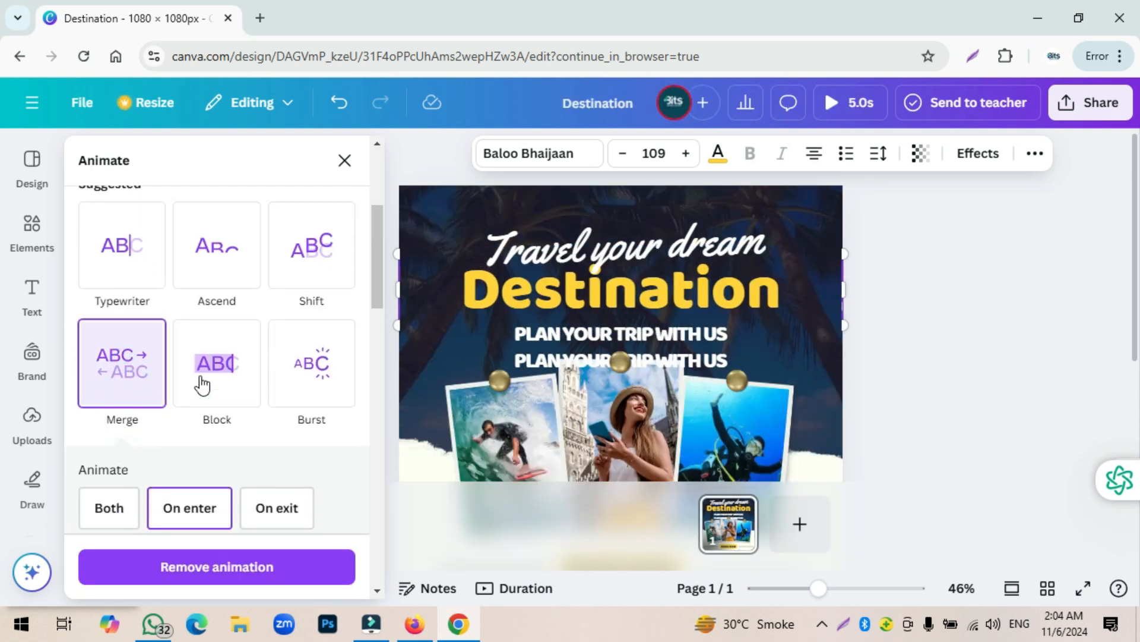
scroll(226, 419, "down", 3)
mouse_move(219, 406)
left_mouse_down()
mouse_move(332, 412)
mouse_move(238, 413)
left_mouse_up()
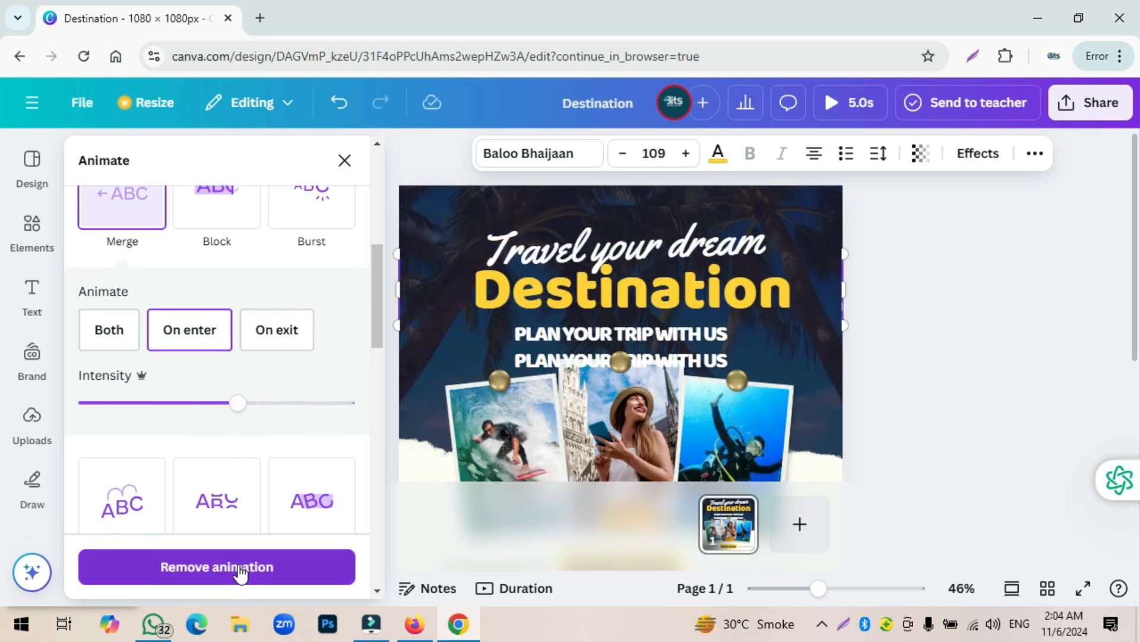
left_click(261, 566)
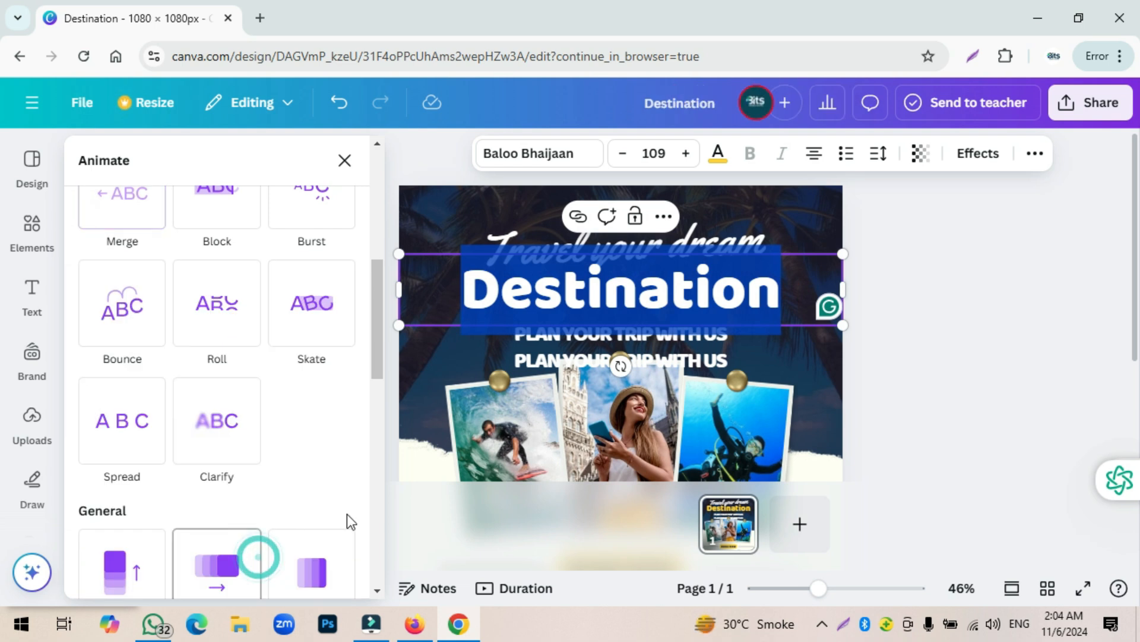
left_click(344, 160)
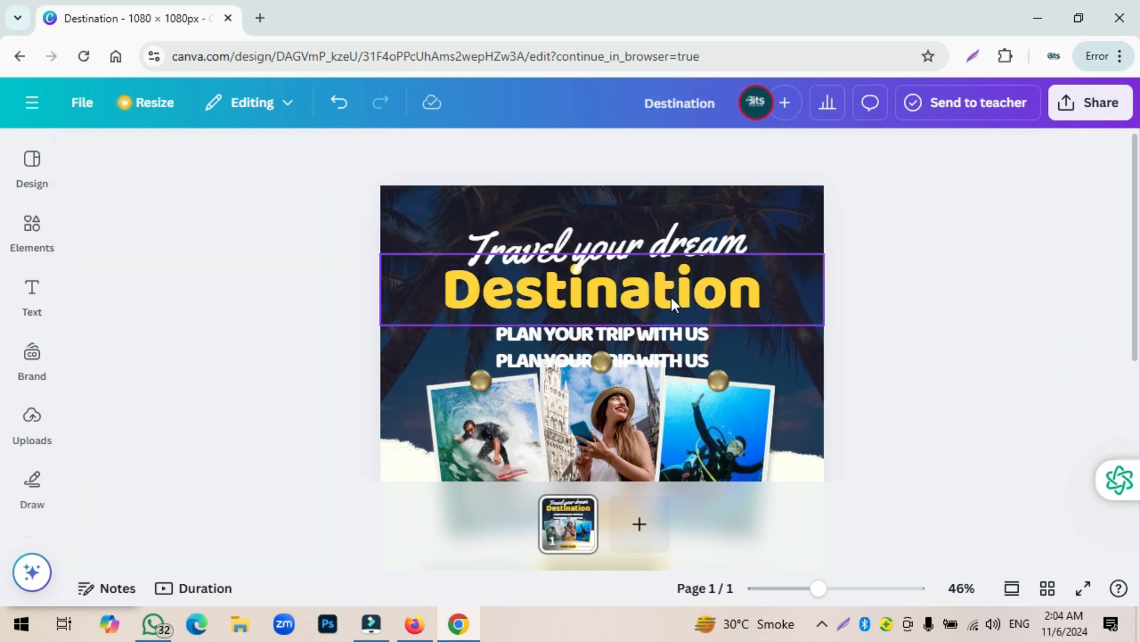
Step: Align the "Destination" heading to the page's top, middle and bottom in turn
left_click(947, 154)
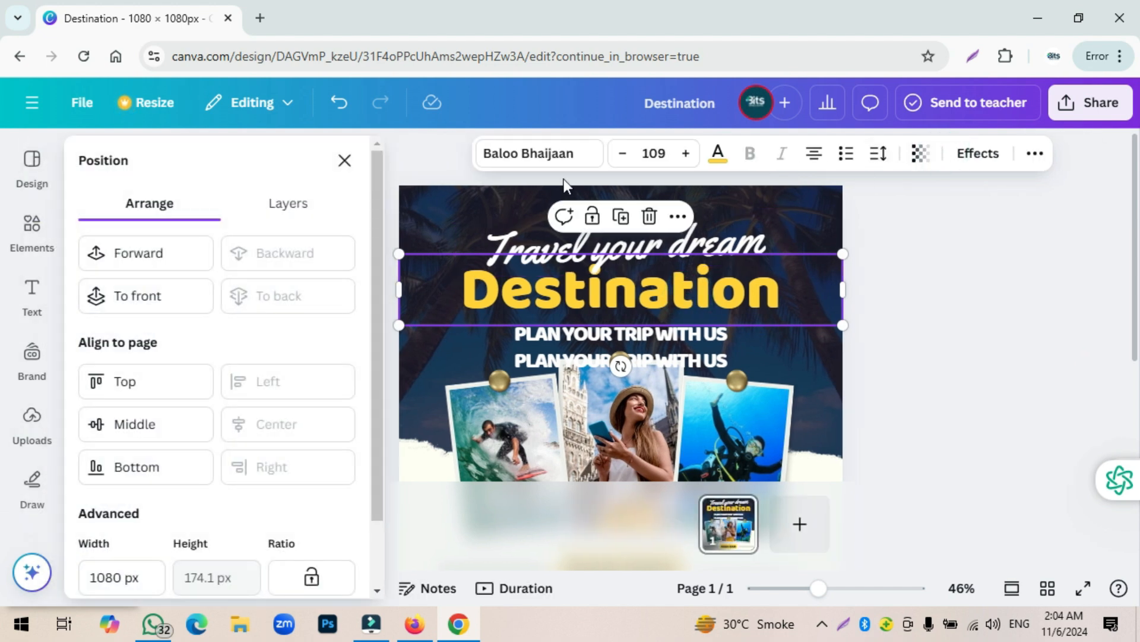
left_click(95, 380)
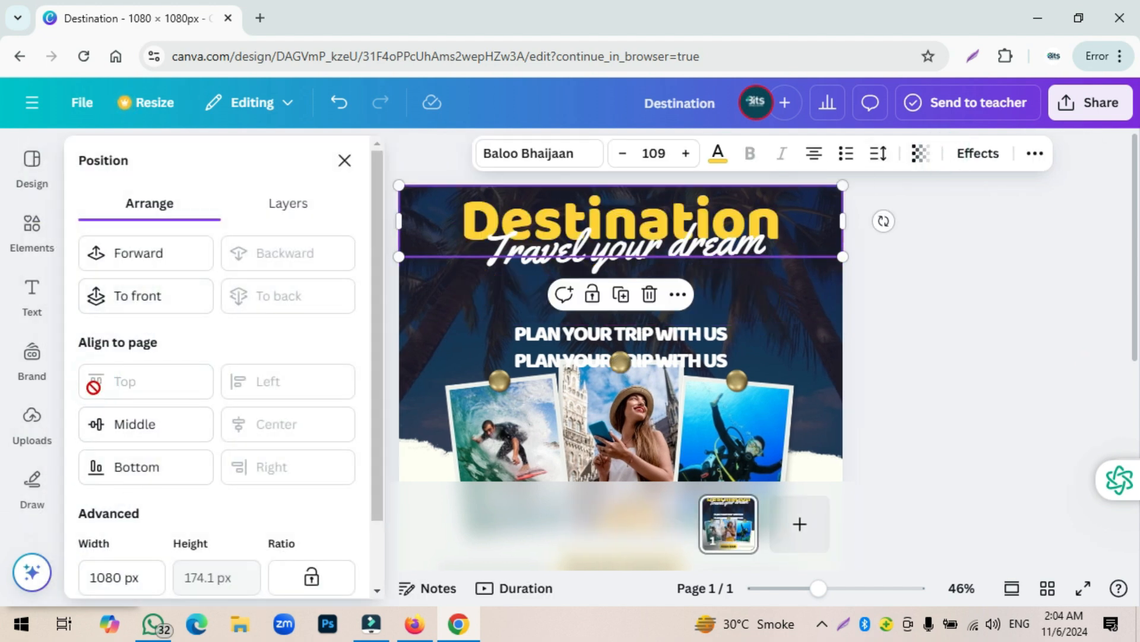
left_click(94, 424)
left_click(104, 467)
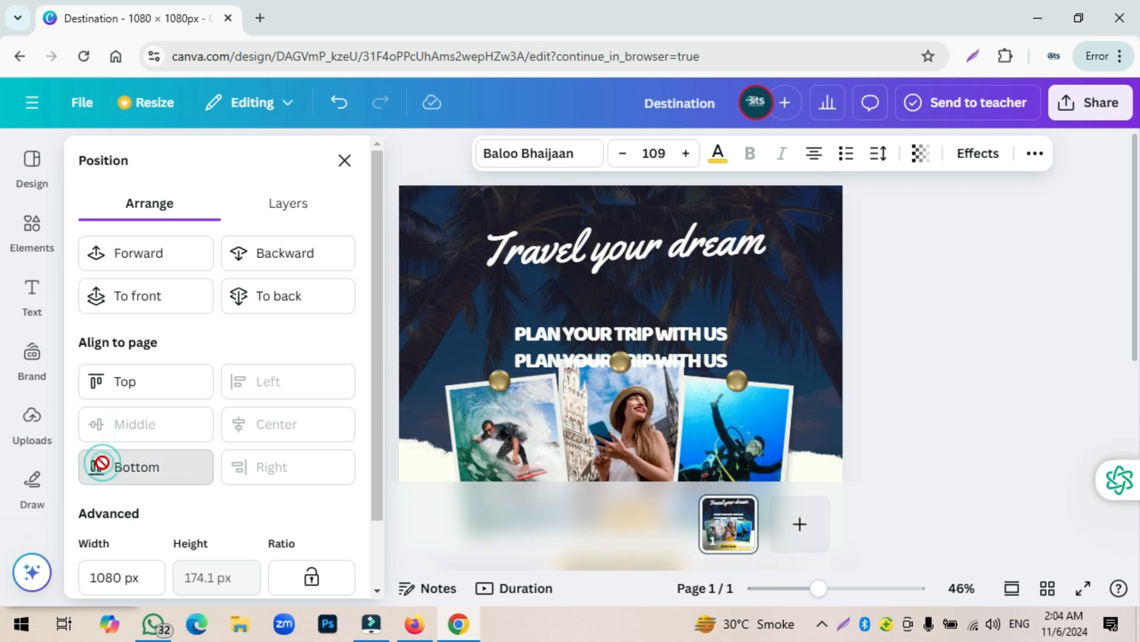
Step: Align the "Destination" heading to the page's middle, and move it to just below "Travel your dream"
left_click(118, 427)
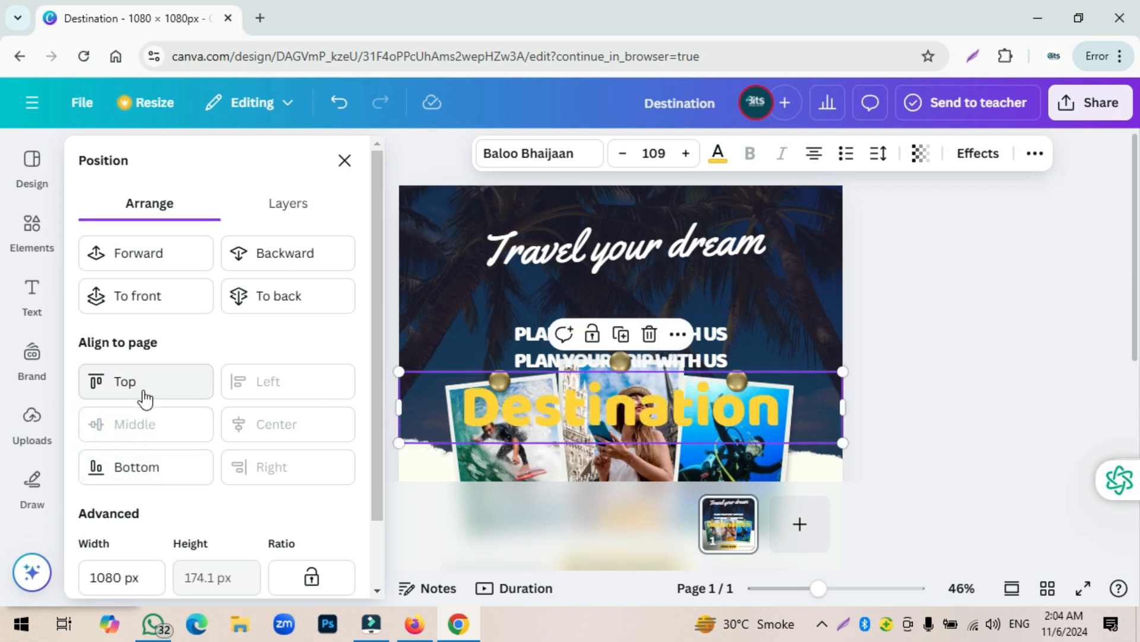
left_click_drag(737, 412, 736, 303)
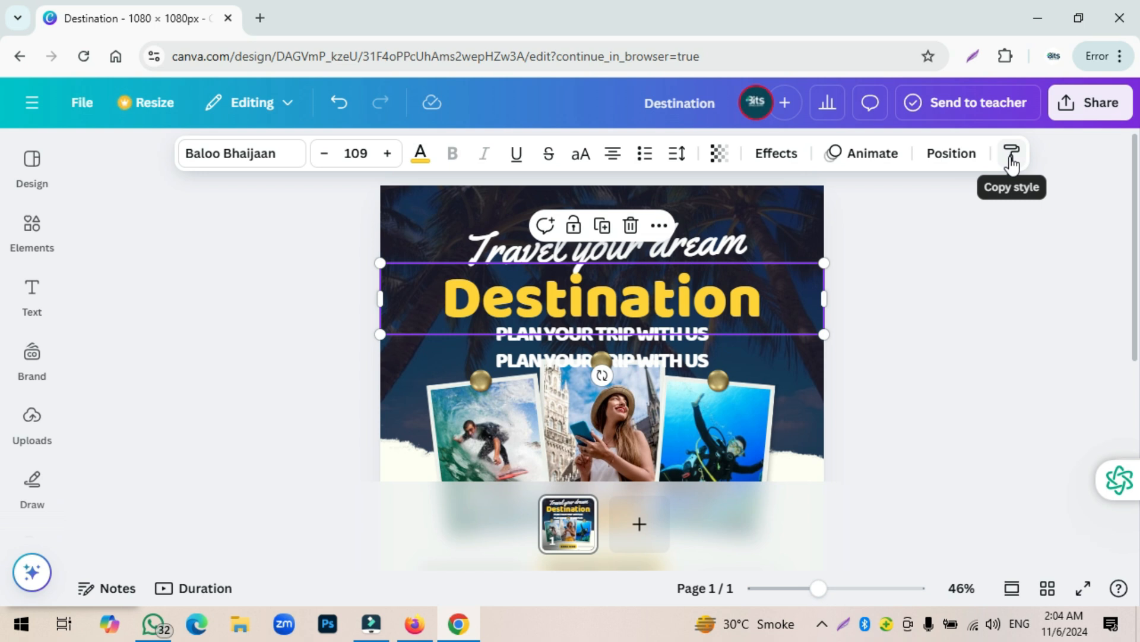
left_click(852, 402)
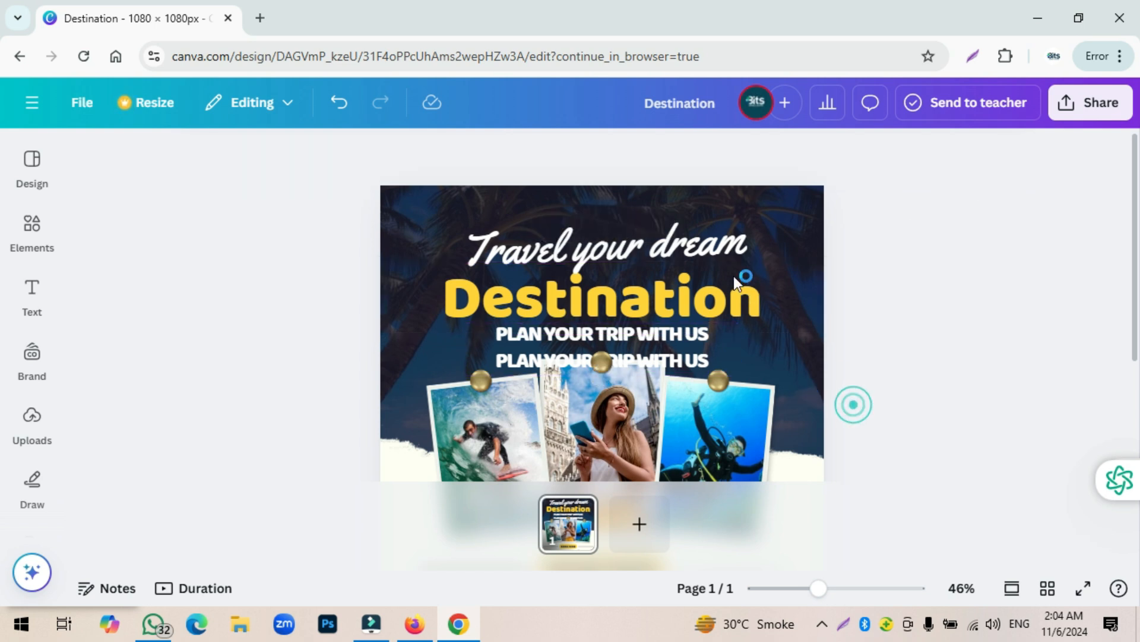
Step: Try copying the style of the "Travel your dream" text onto the "Destination" heading, and undo it
left_click(718, 249)
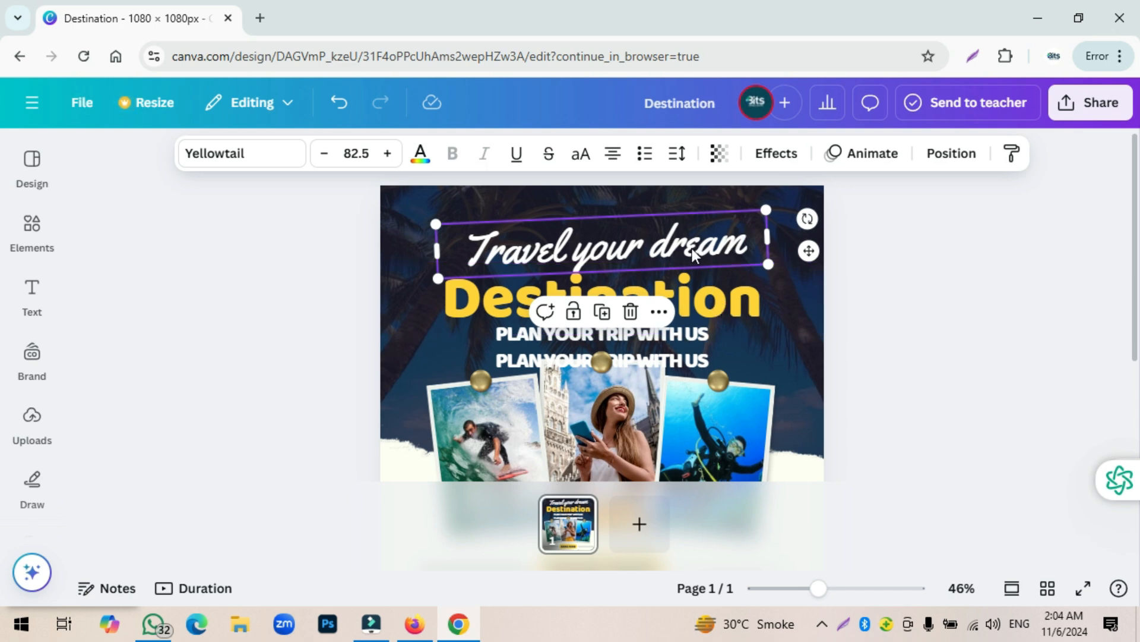
left_click(1016, 158)
left_click(711, 312)
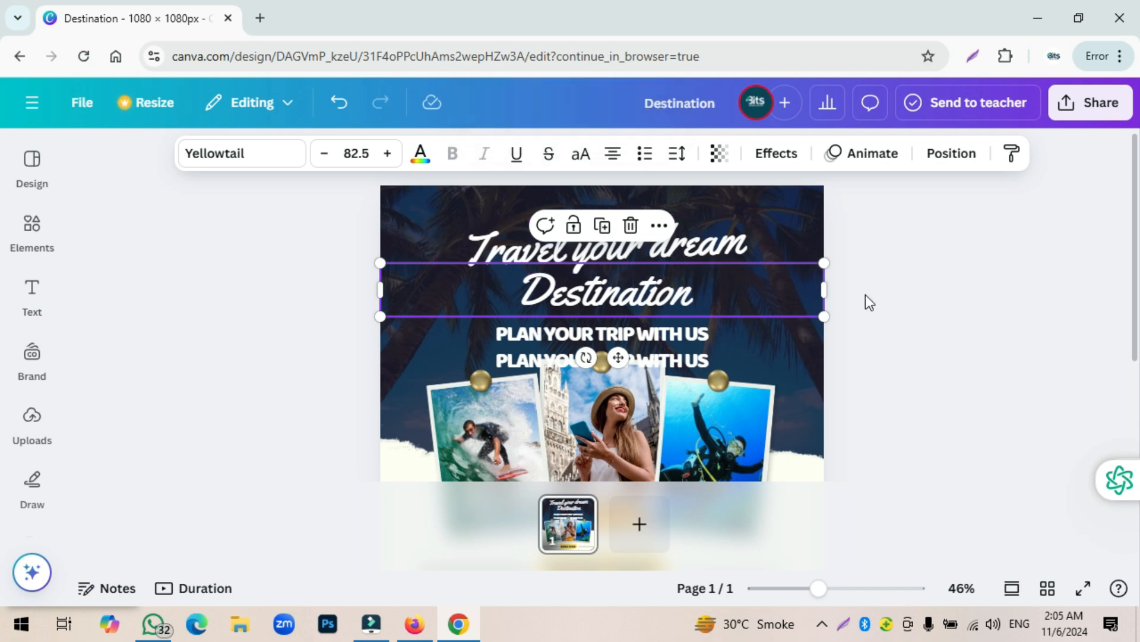
key("ctrl+z")
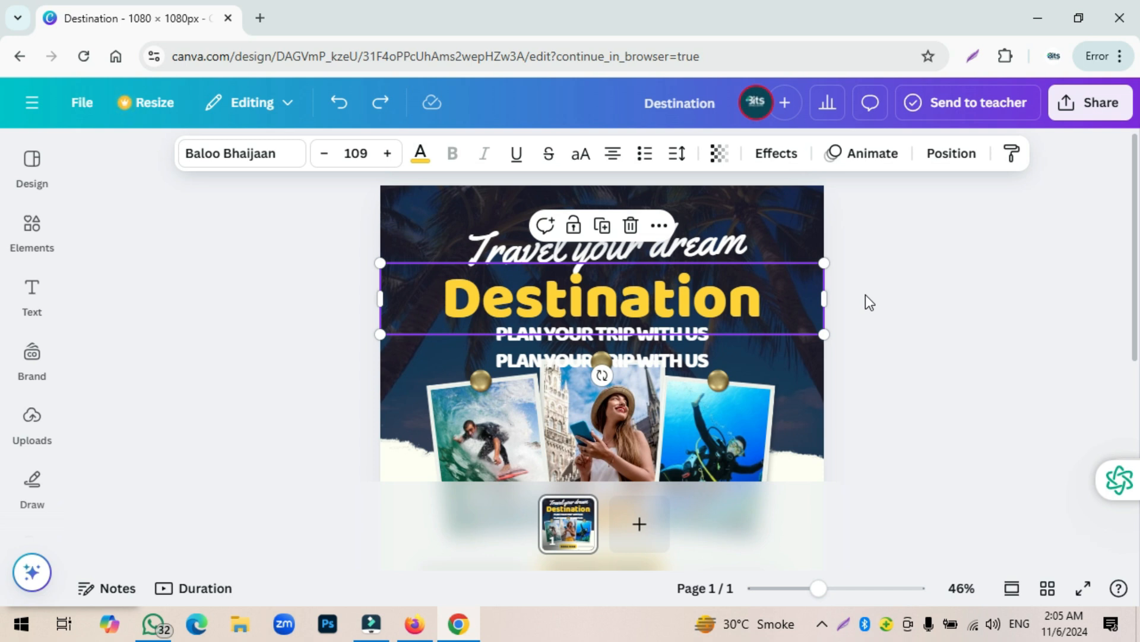
Step: Try copying the "Destination" heading's style onto the "Travel your dream" text, and undo it
left_click(1011, 153)
left_click(736, 246)
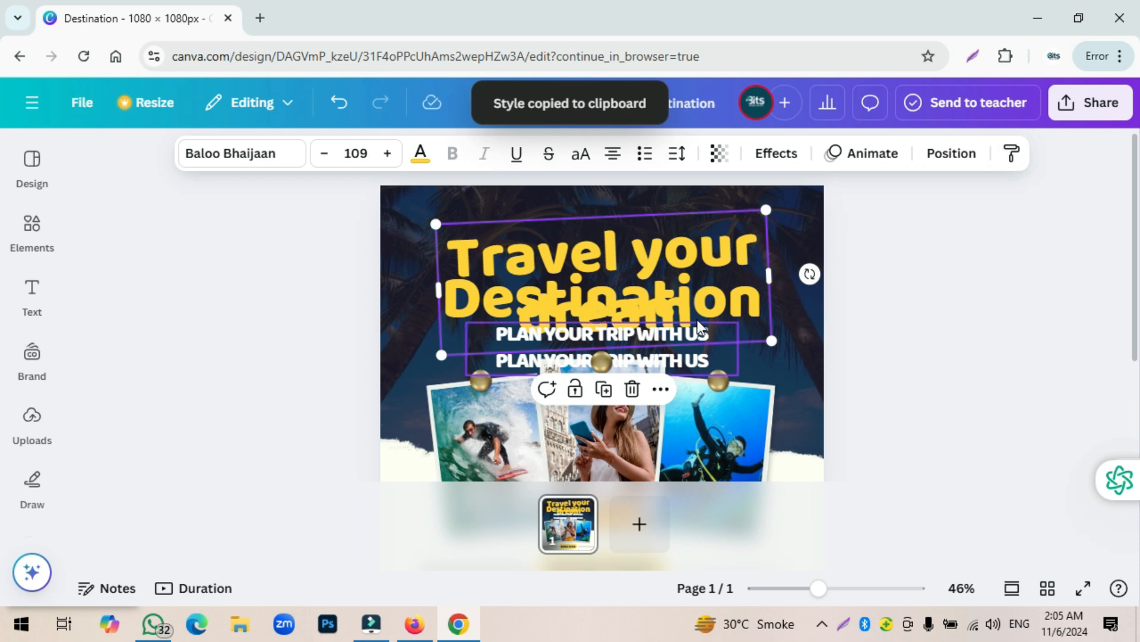
key("ctrl+z")
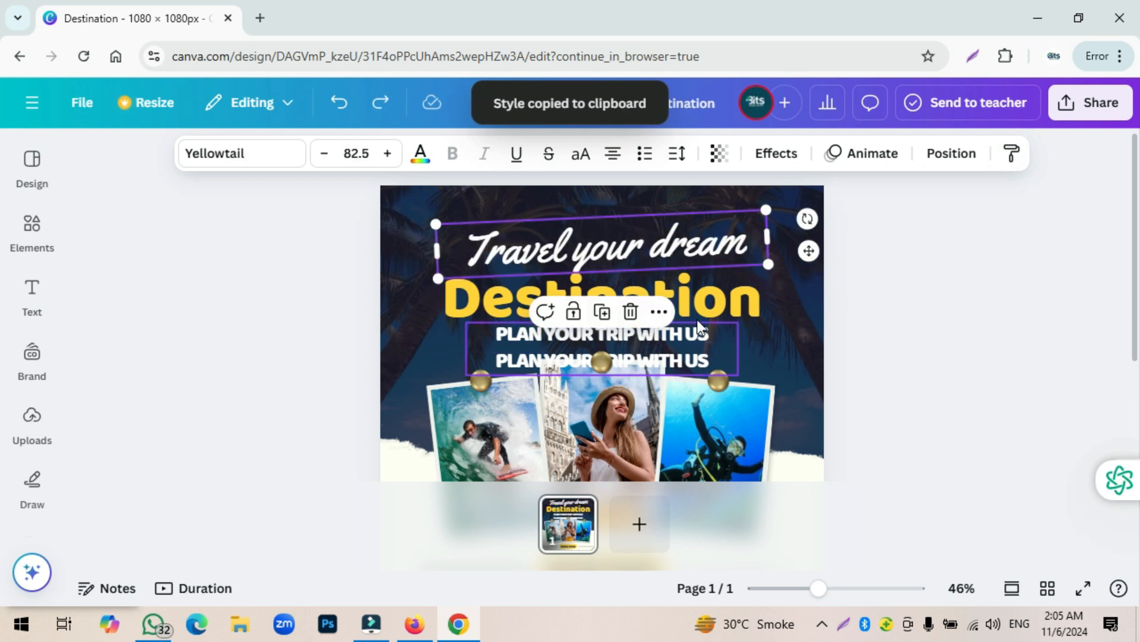
left_click(999, 307)
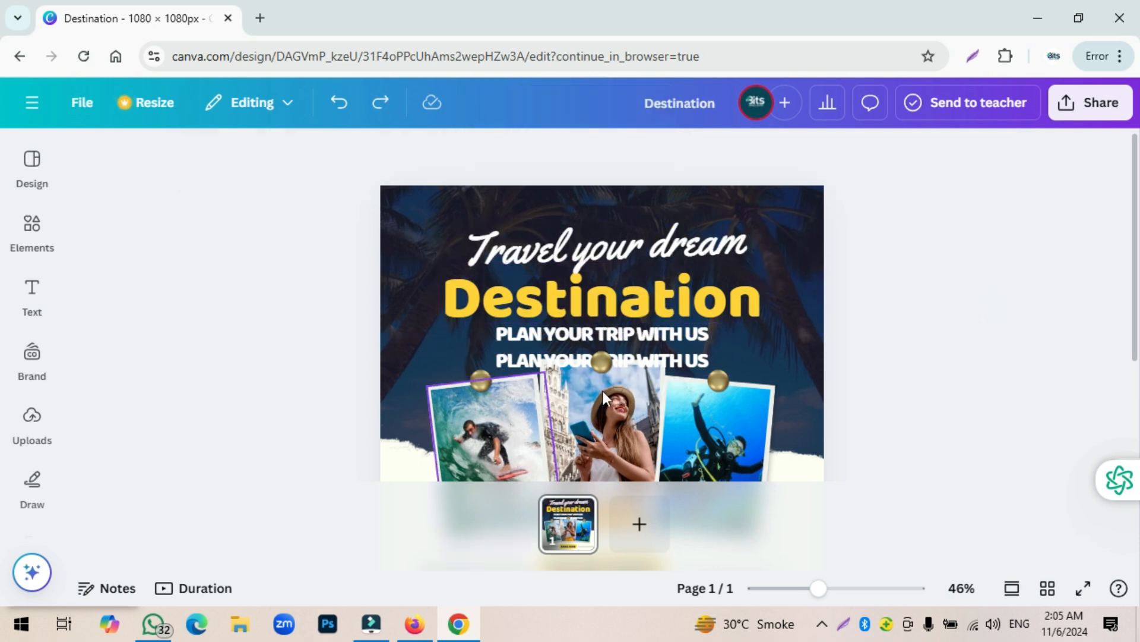
Step: Restore the subtitle to a single, widely spaced "PLAN YOUR TRIP WITH US" line and the "Destination" heading to its original position
left_click(539, 354)
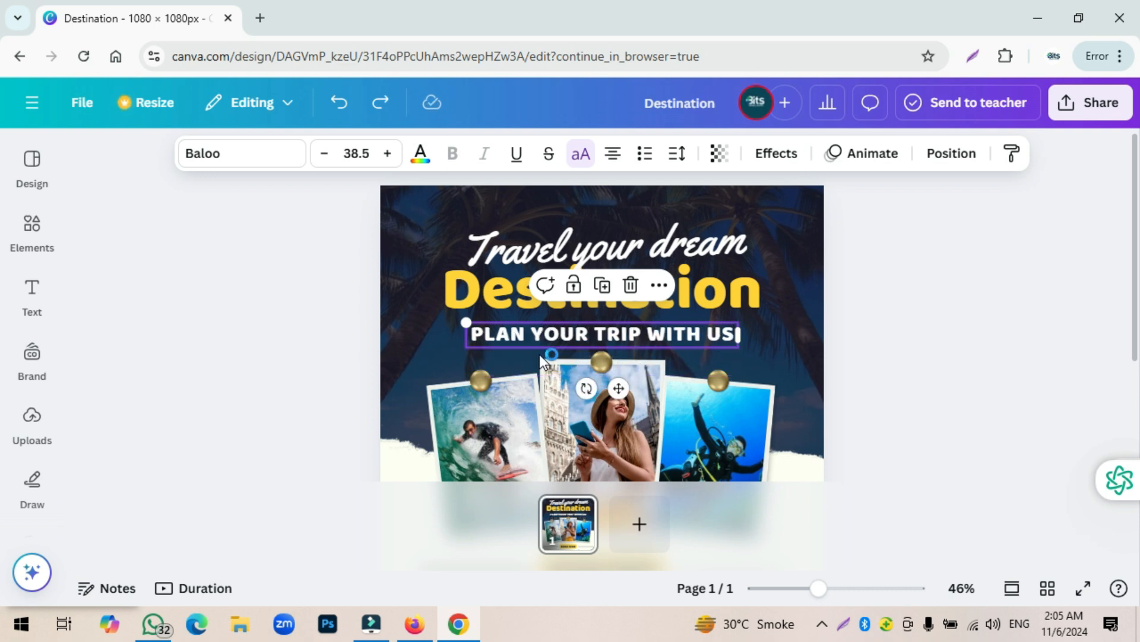
left_click(909, 298)
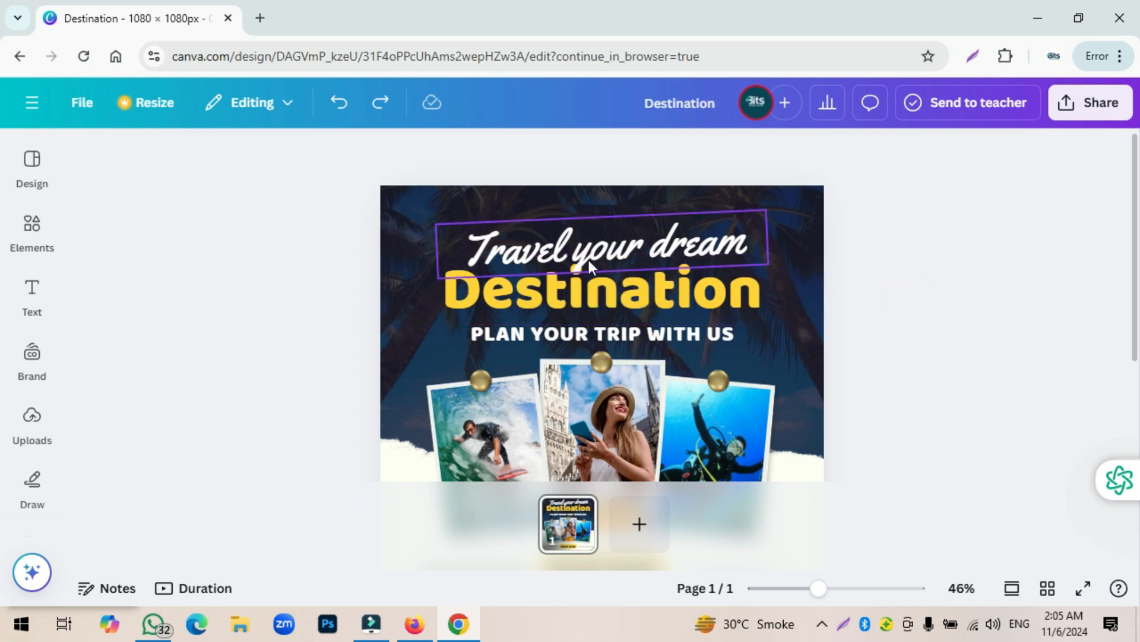
left_click(479, 257)
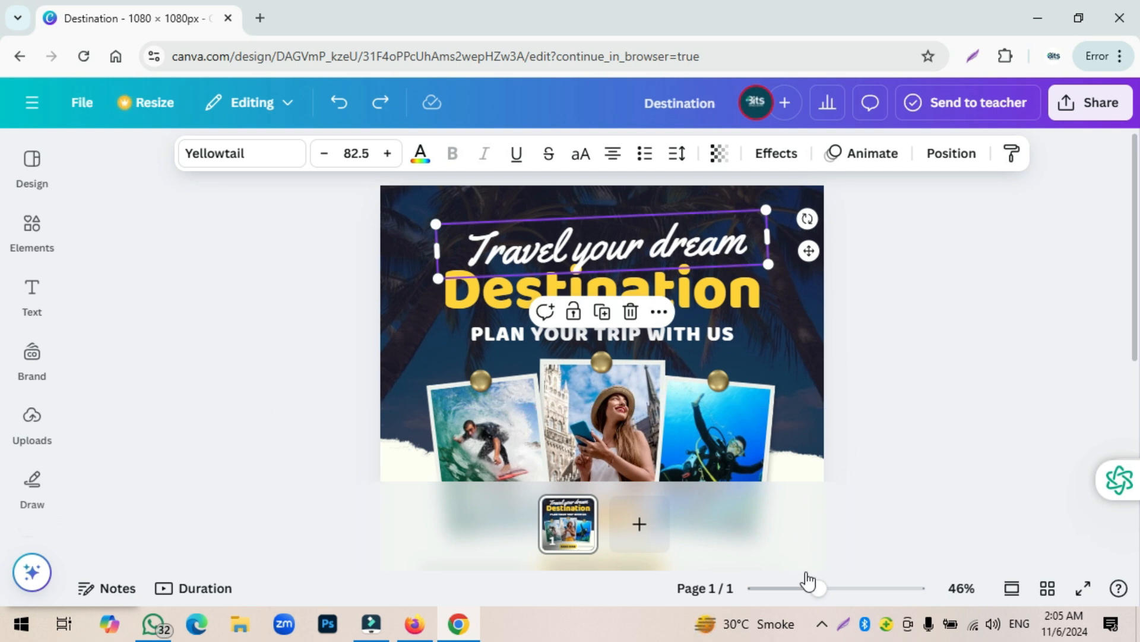
Step: Download the design as a PNG at size 3.125 (3,375 × 3,375 px)
left_click_drag(814, 588, 797, 588)
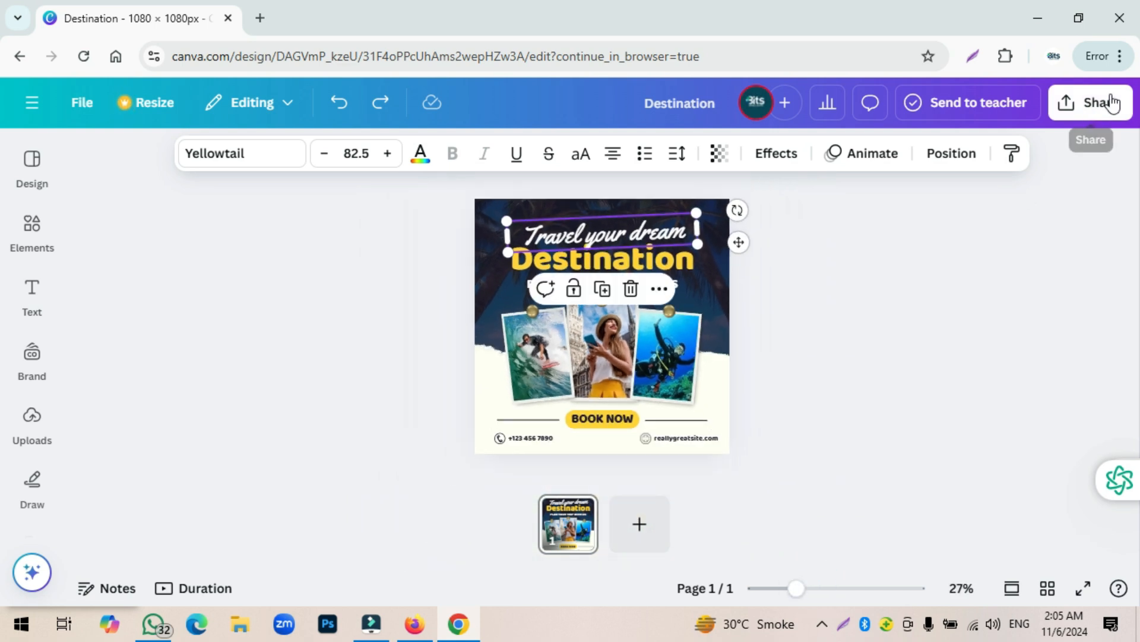
left_click(1112, 102)
scroll(891, 285, "down", 2)
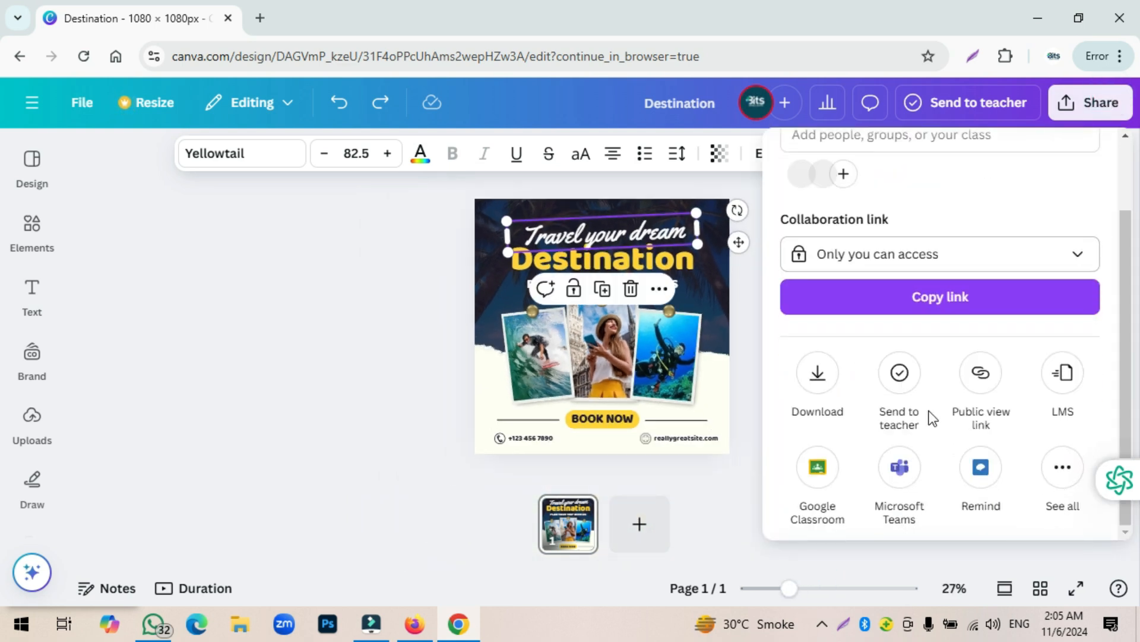
left_click(817, 386)
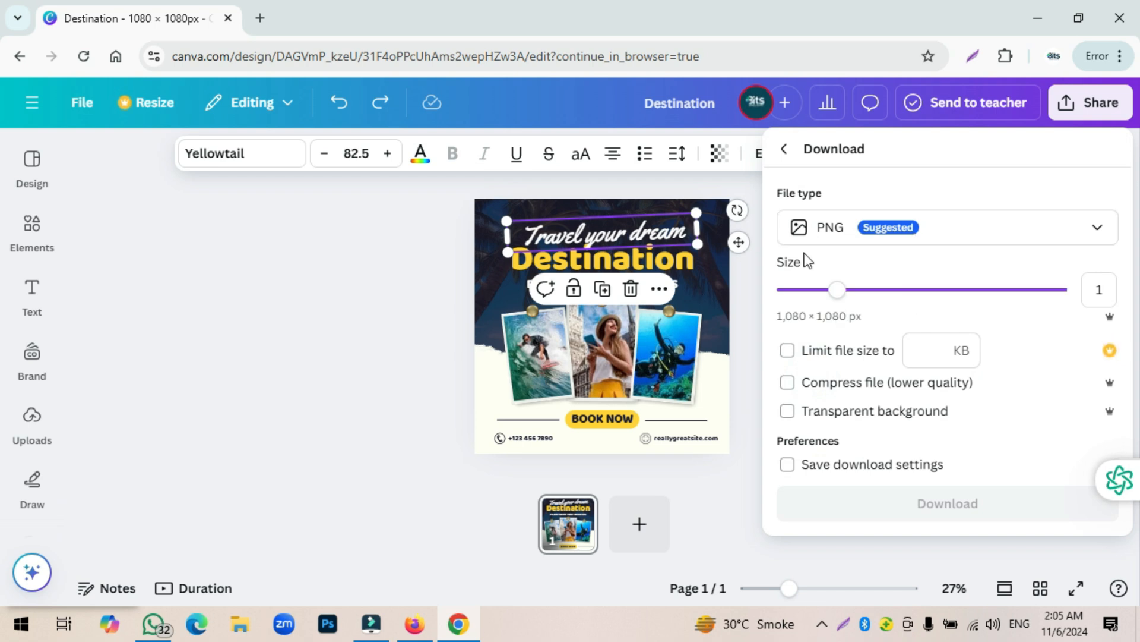
left_click_drag(837, 289, 1063, 308)
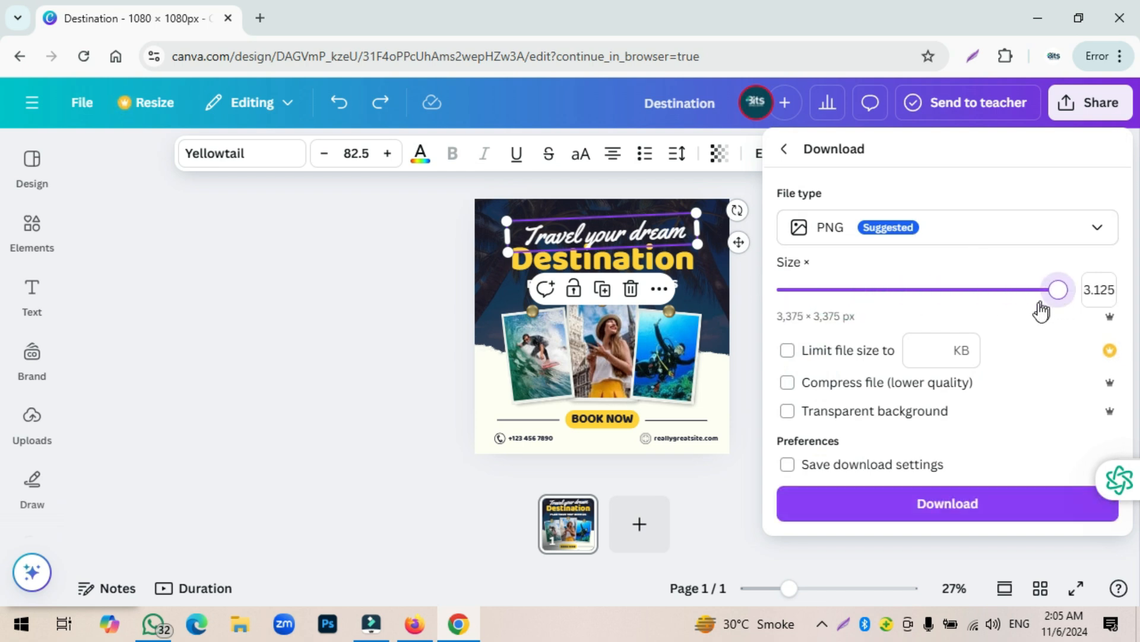
left_click(954, 504)
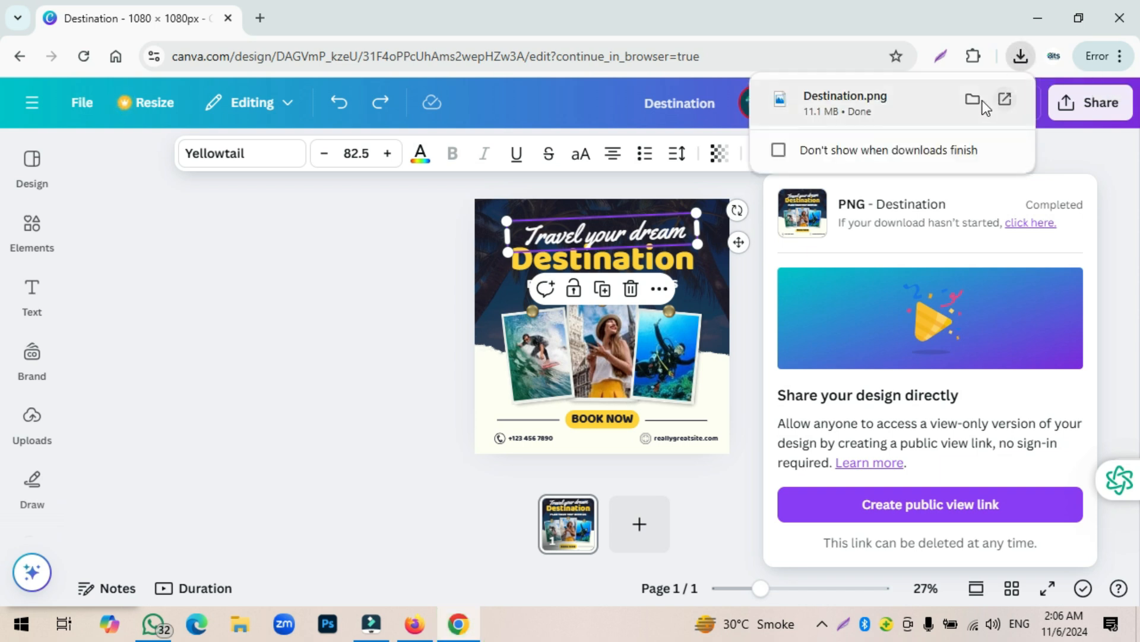
Step: Open the downloaded Destination.png in Photos, making it the default app for .png files, and maximize its window
left_click(860, 108)
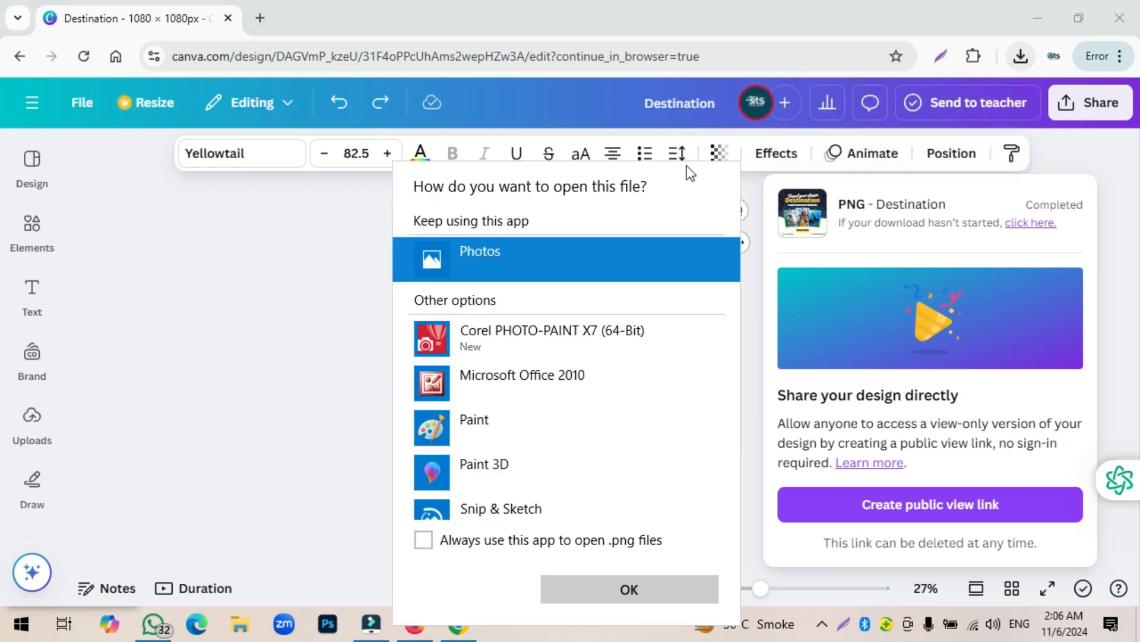
left_click(514, 540)
left_click(581, 591)
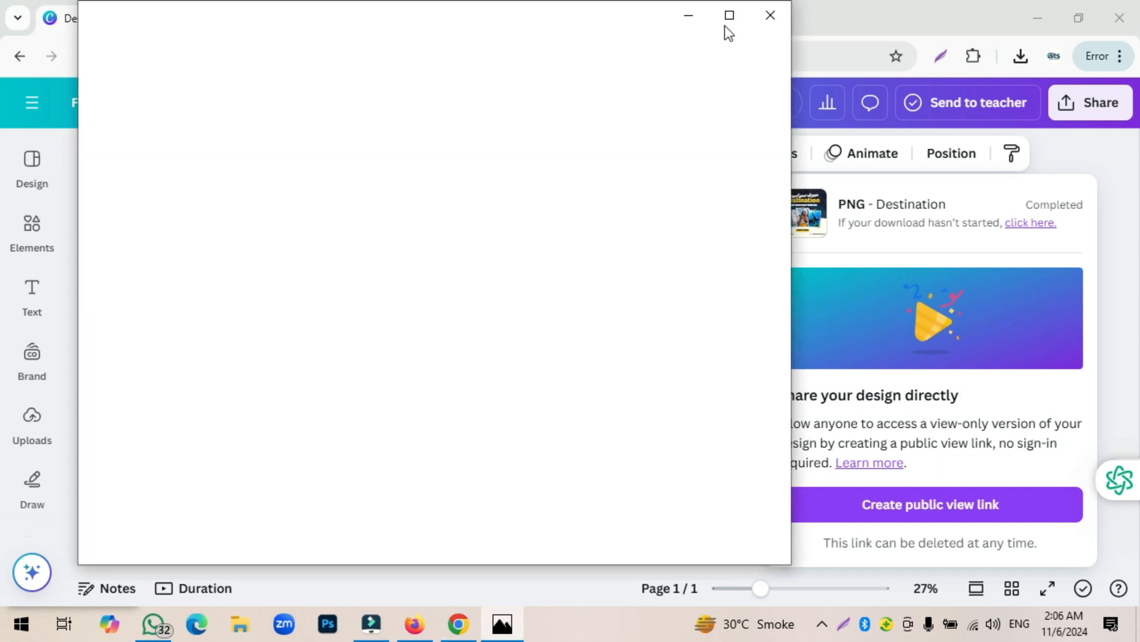
left_click(727, 24)
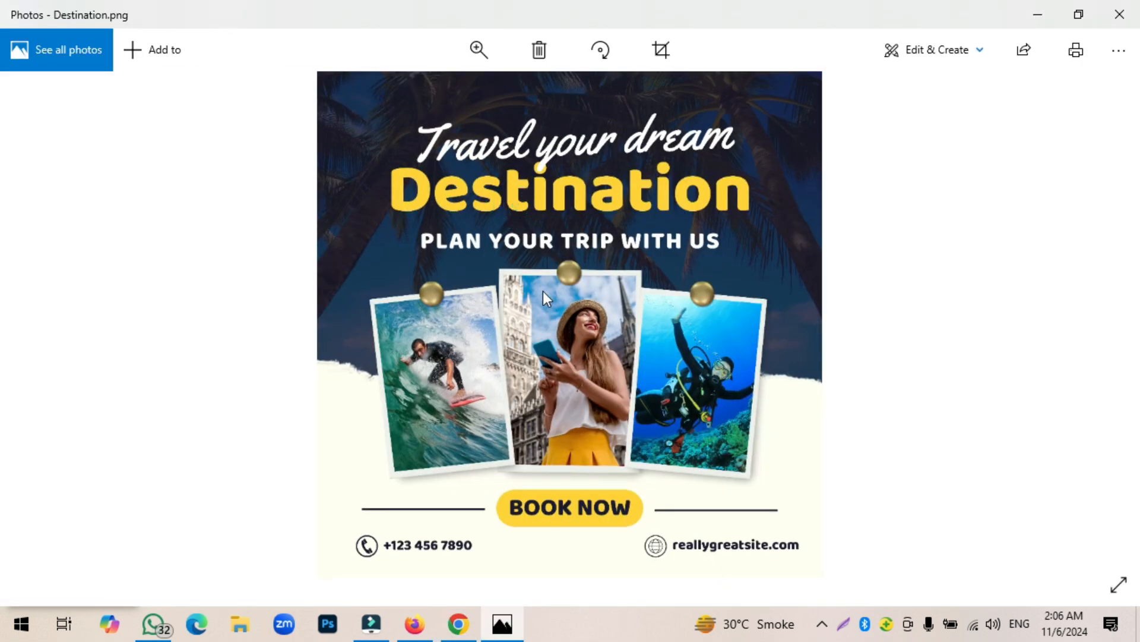
Step: Examine the sharpness of the downloaded image's text and photos up close, and return to the design in Canva
left_click(478, 49)
mouse_move(423, 91)
left_mouse_down()
mouse_move(476, 95)
mouse_move(412, 107)
mouse_move(430, 95)
left_mouse_up()
scroll(522, 356, "up", 5)
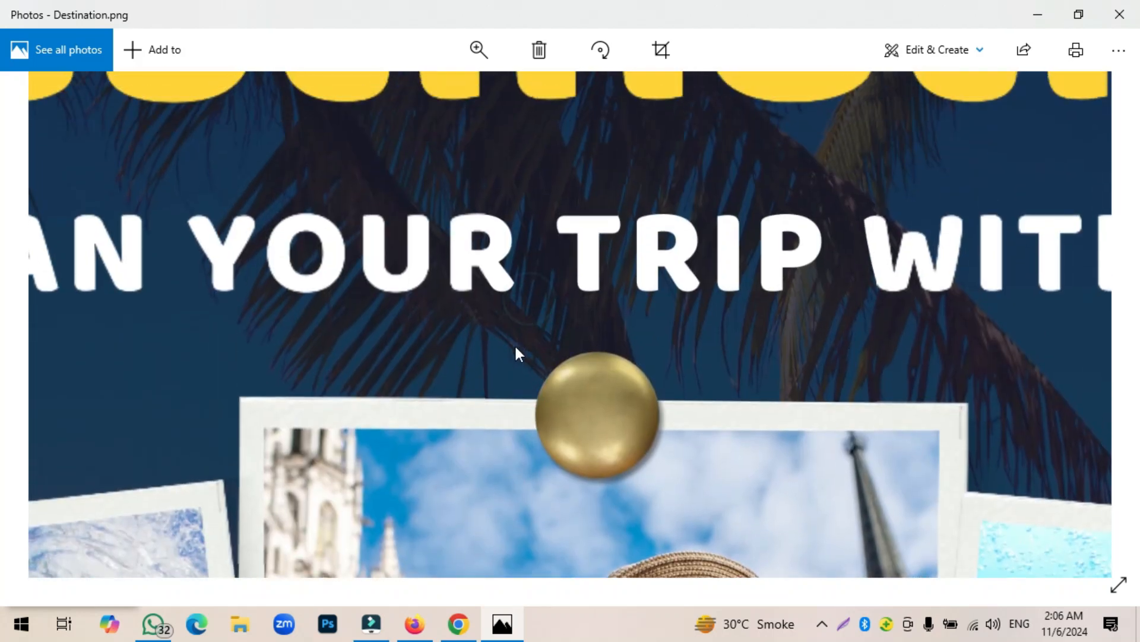
left_click(479, 51)
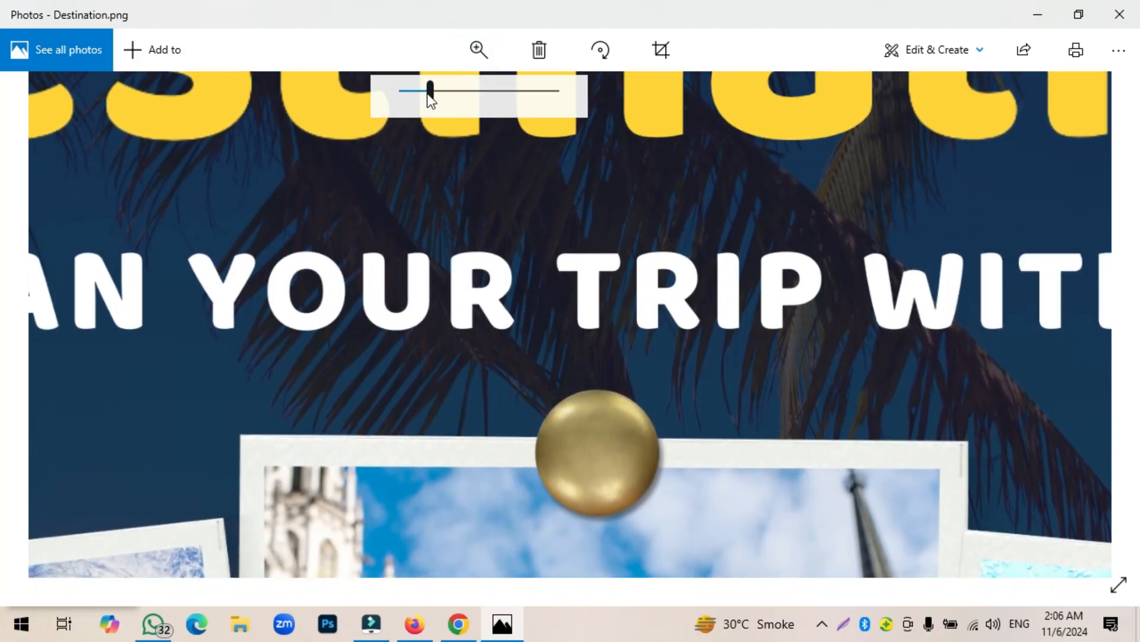
left_click_drag(427, 91, 400, 91)
key("alt+Tab")
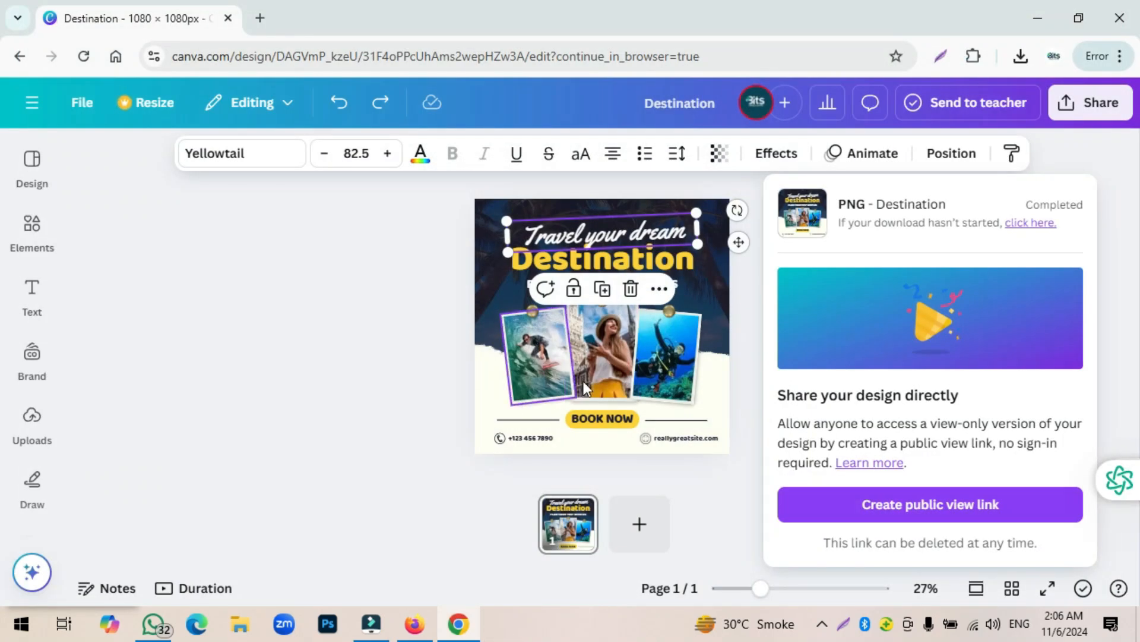